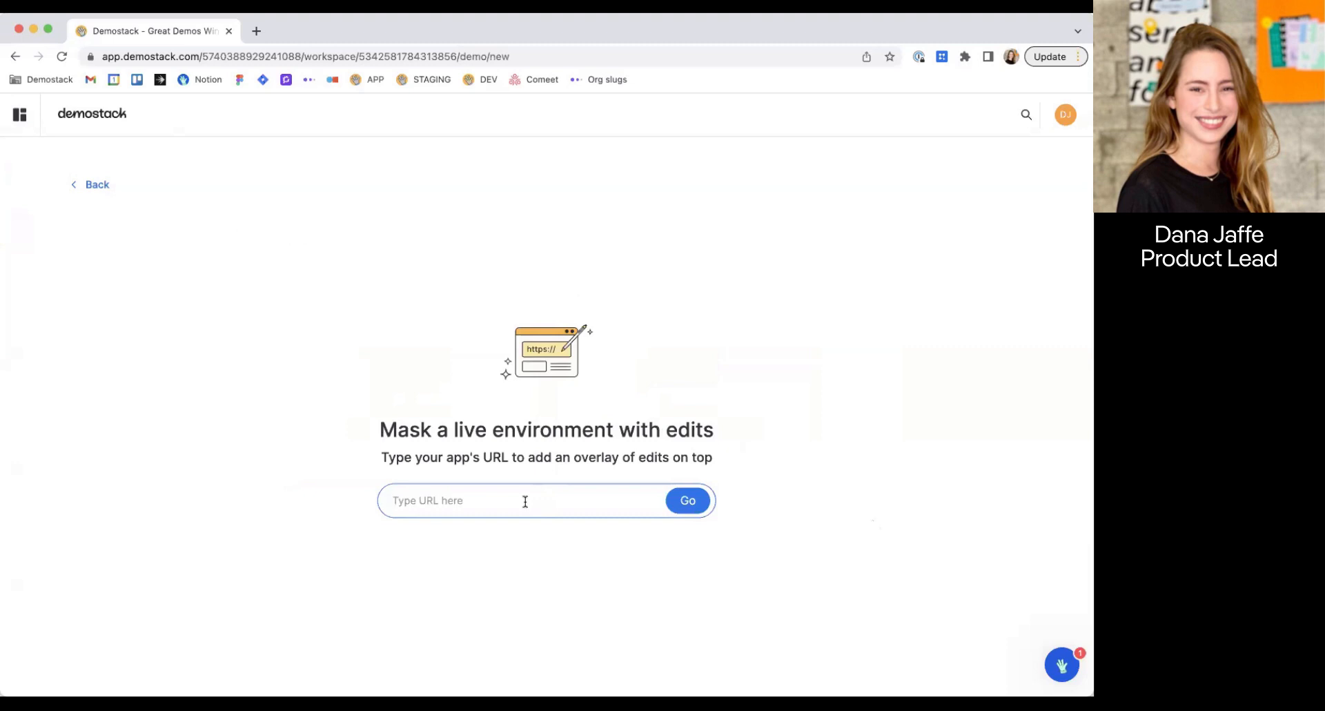
Create a live environment overlay demo for revpower.io and log in to the app with the prefilled credentials.
type("revpower.io")
left_click(689, 500)
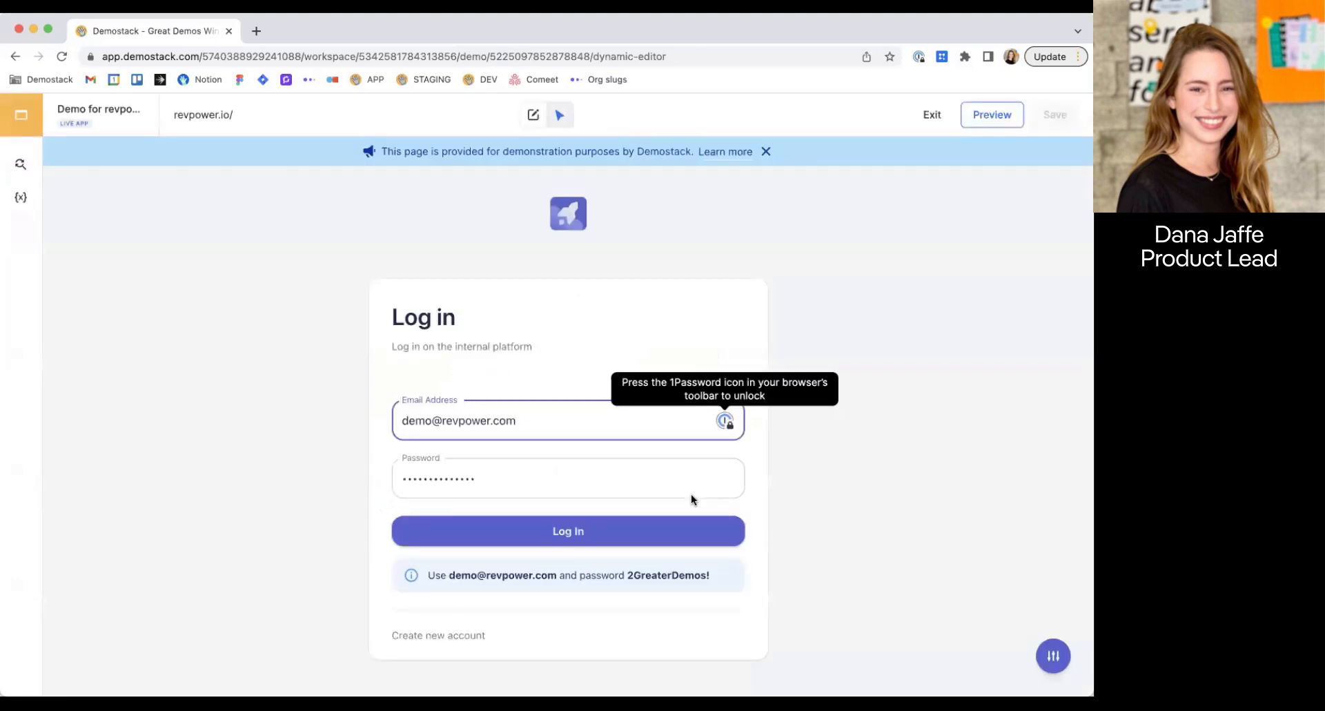
left_click(592, 532)
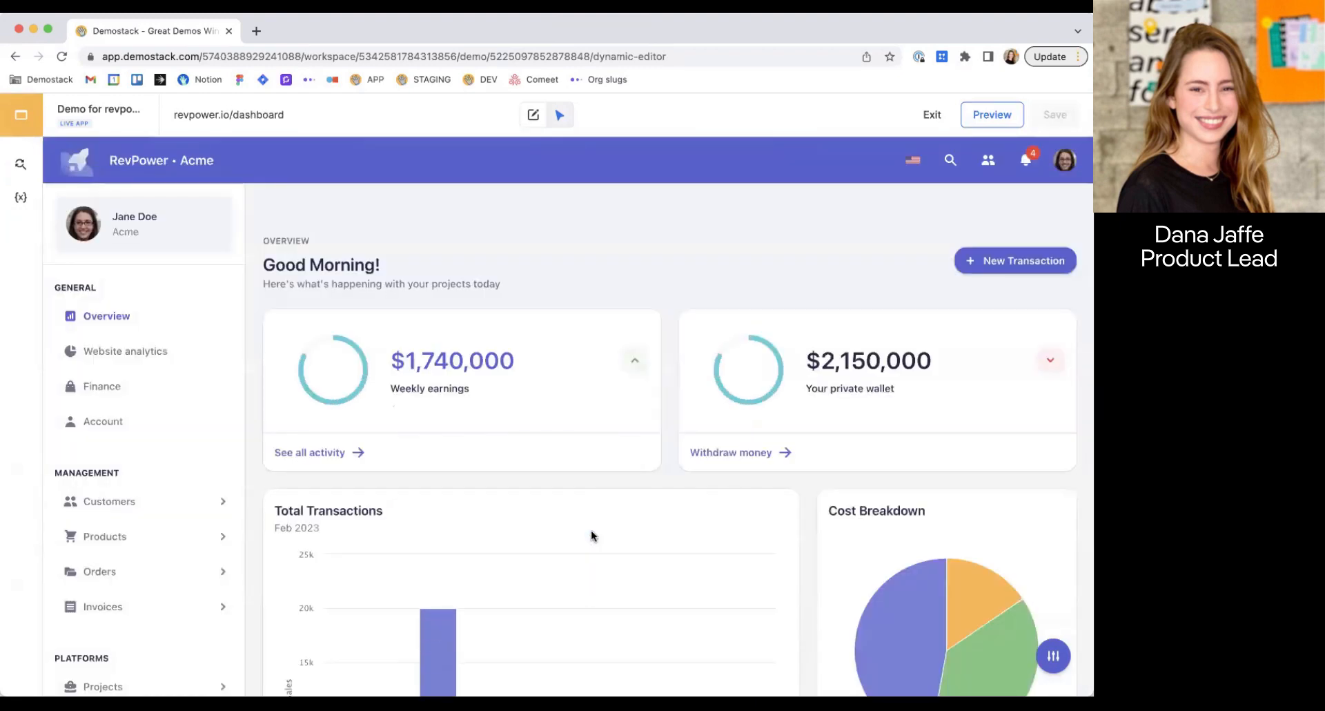
Browse the Website analytics, Finance, Account, and customer List and Details pages, and return to the Overview dashboard.
left_click(124, 356)
left_click(119, 390)
left_click(121, 422)
left_click(120, 506)
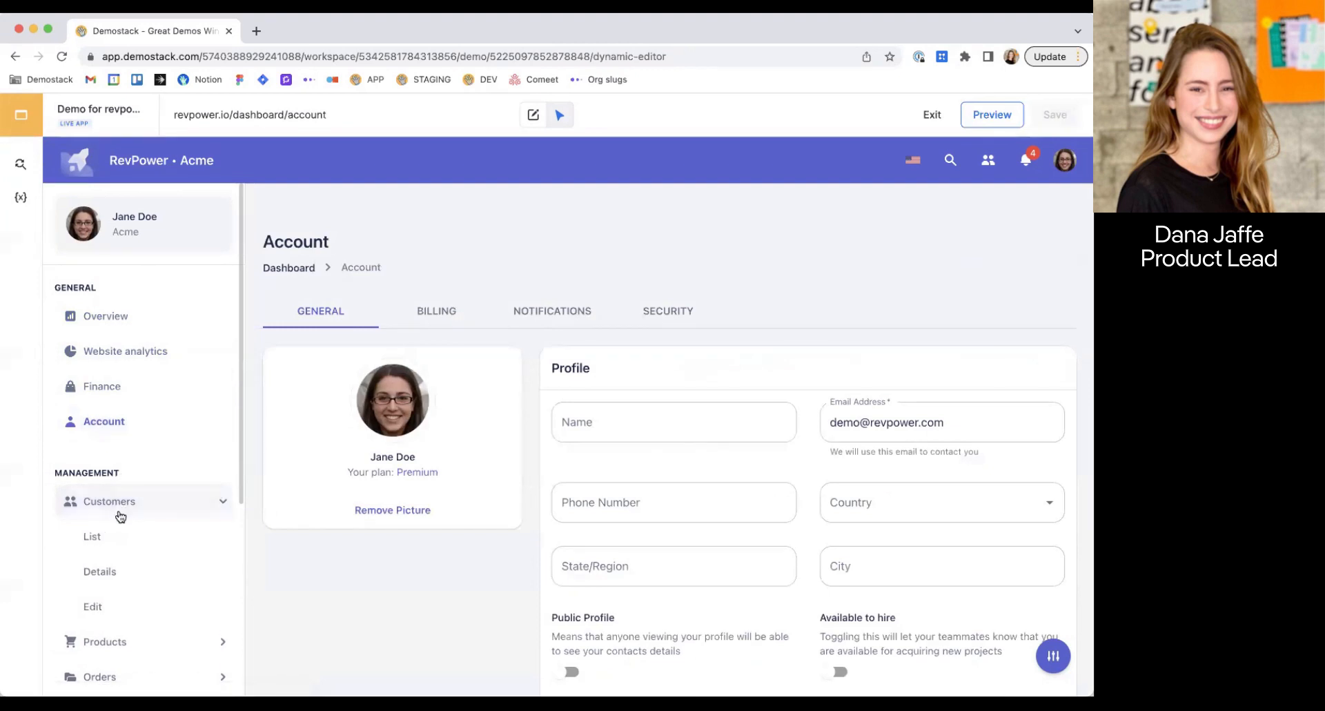
left_click(118, 545)
left_click(113, 575)
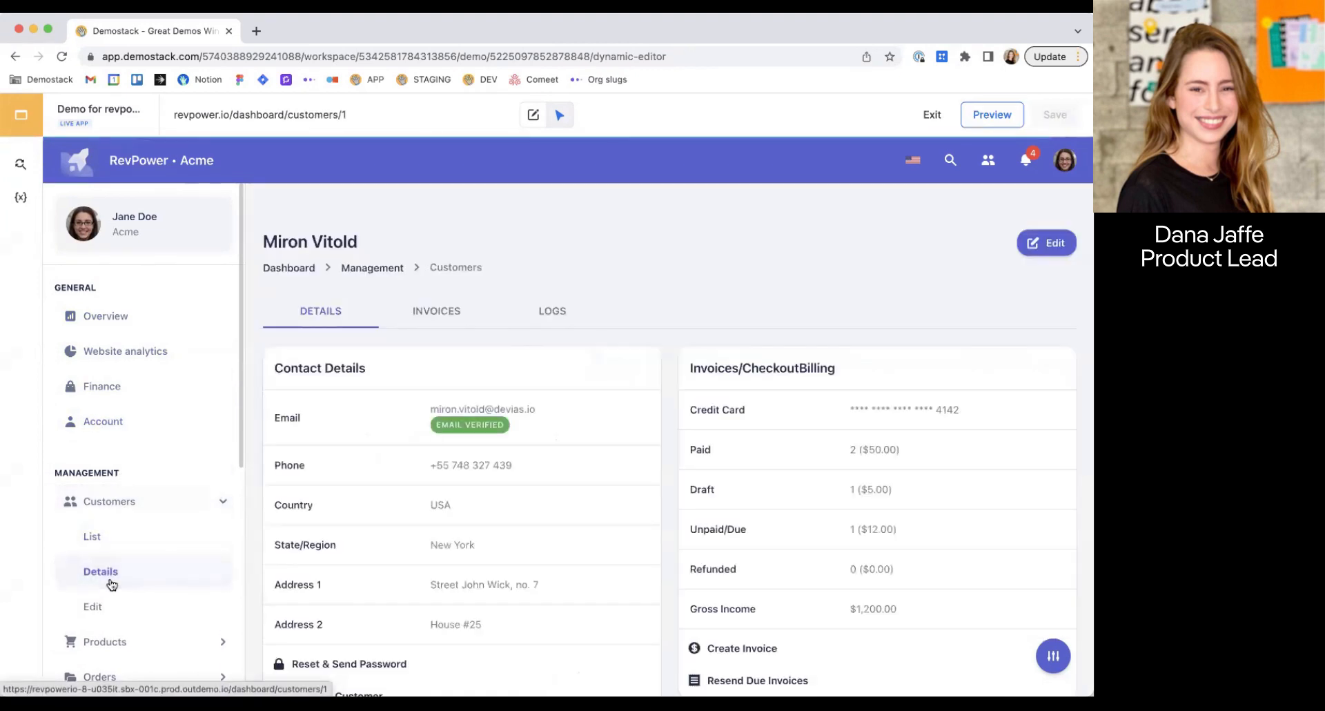
left_click(107, 319)
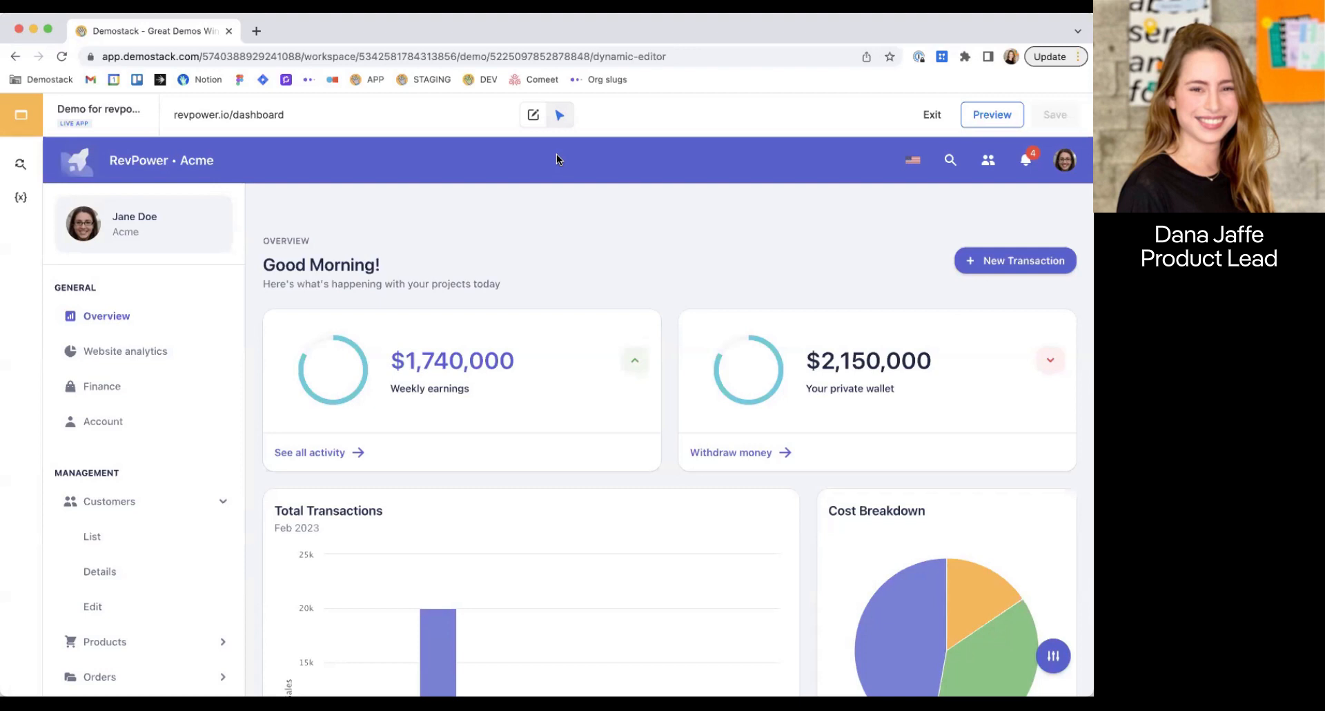
Switch to edit mode and add a rule replacing the company name Acme everywhere with Demostack.
left_click(535, 117)
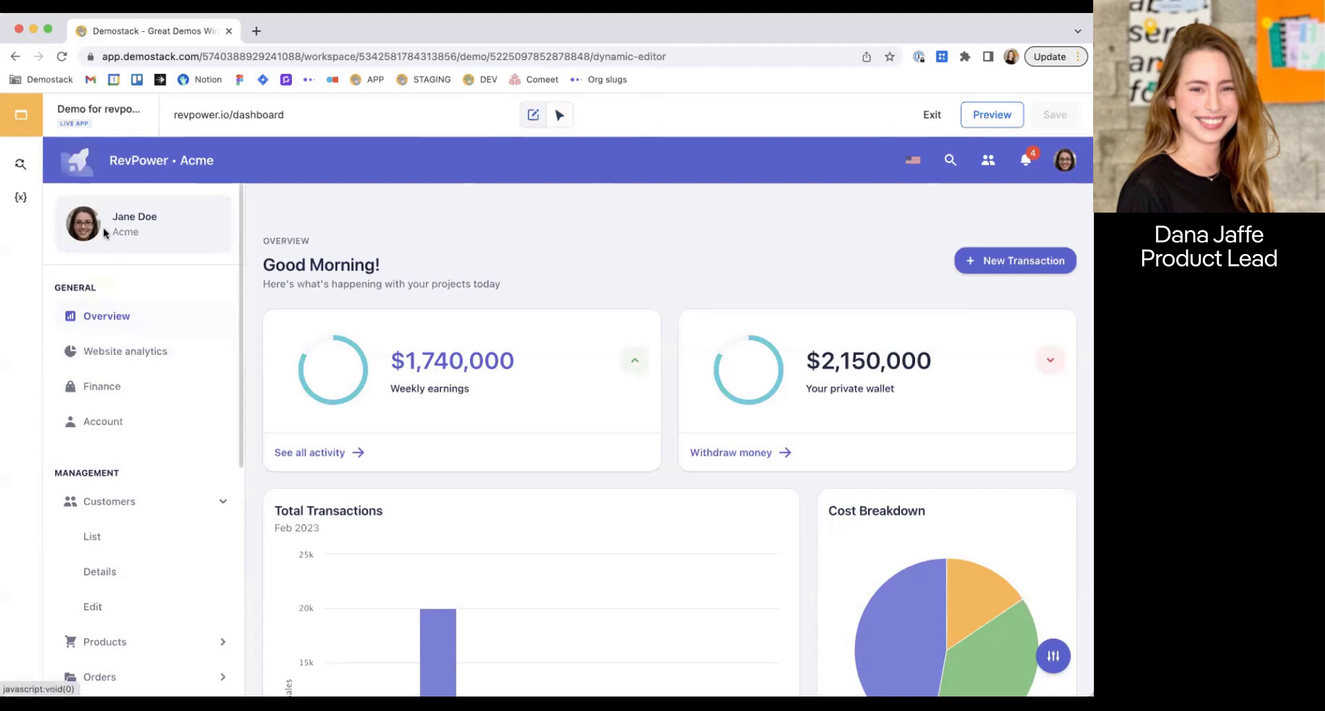
left_click(124, 232)
key("Tab")
type("Demostack")
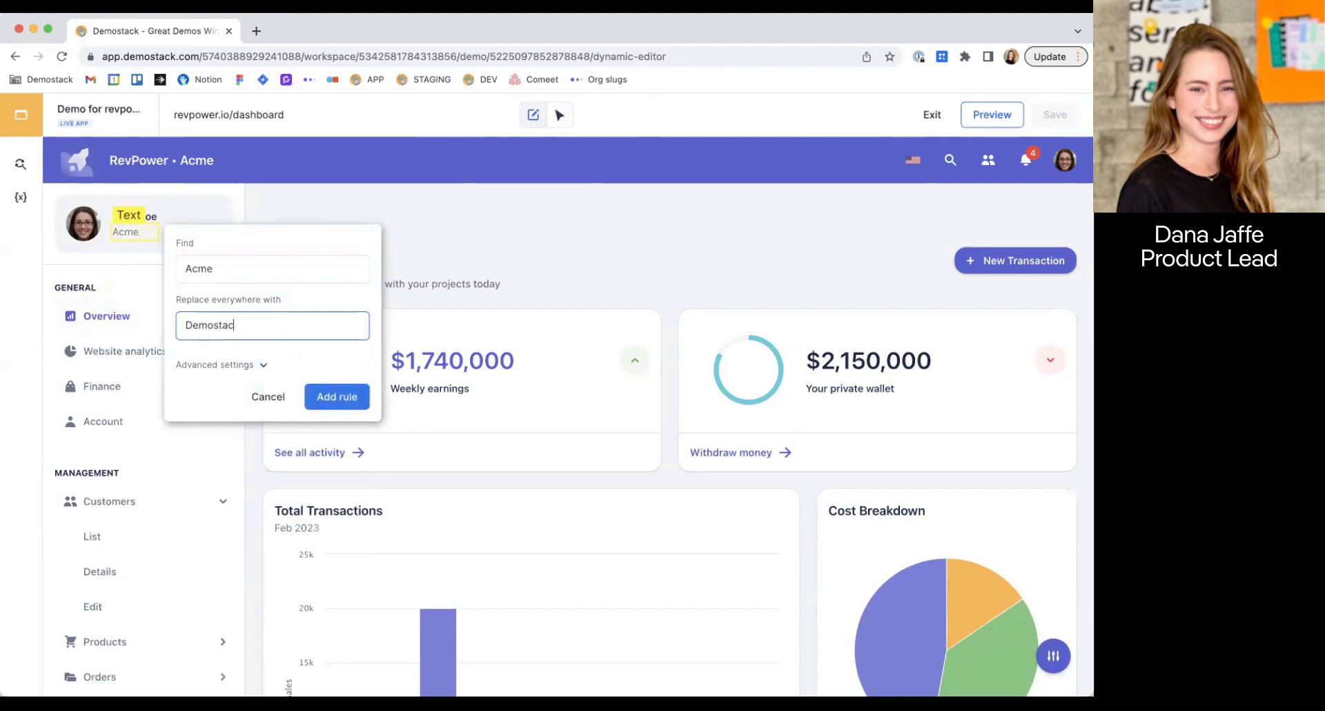
left_click(349, 391)
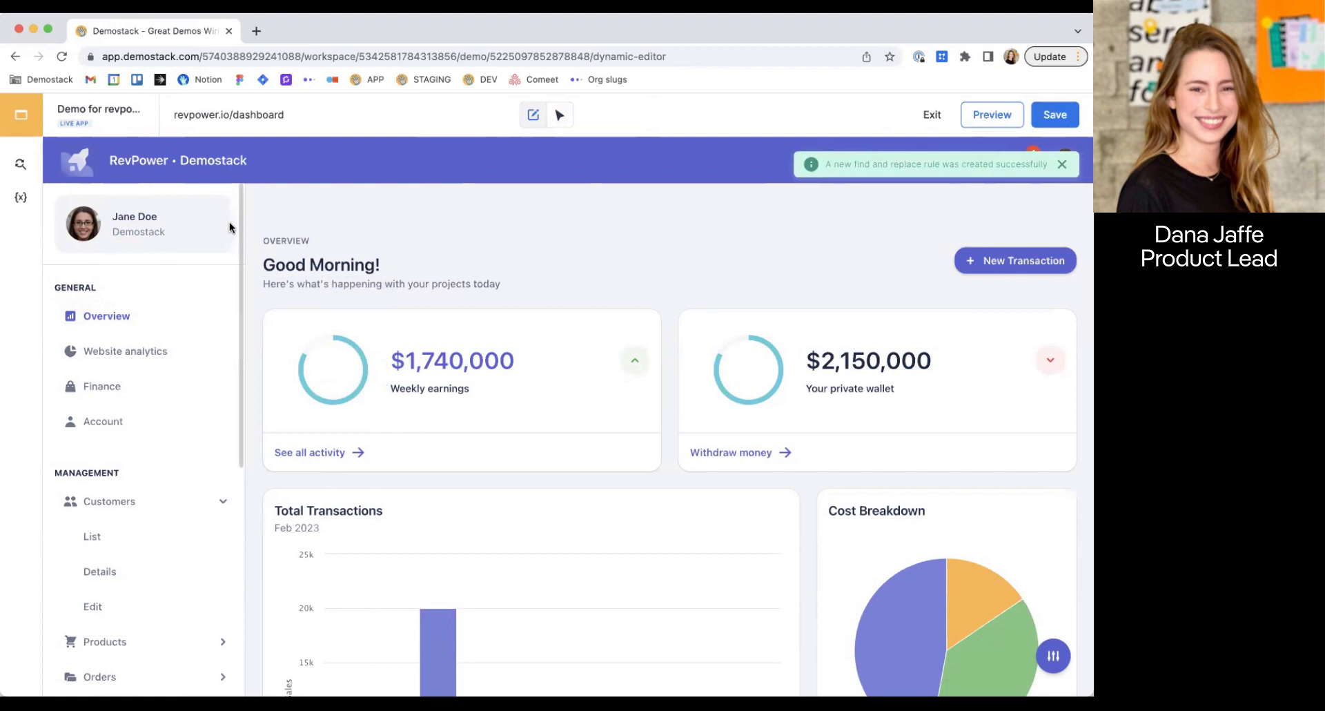
Add rules replacing the sidebar profile's avatar everywhere with the profile pic image and its name with the presenter's full name.
left_click(79, 238)
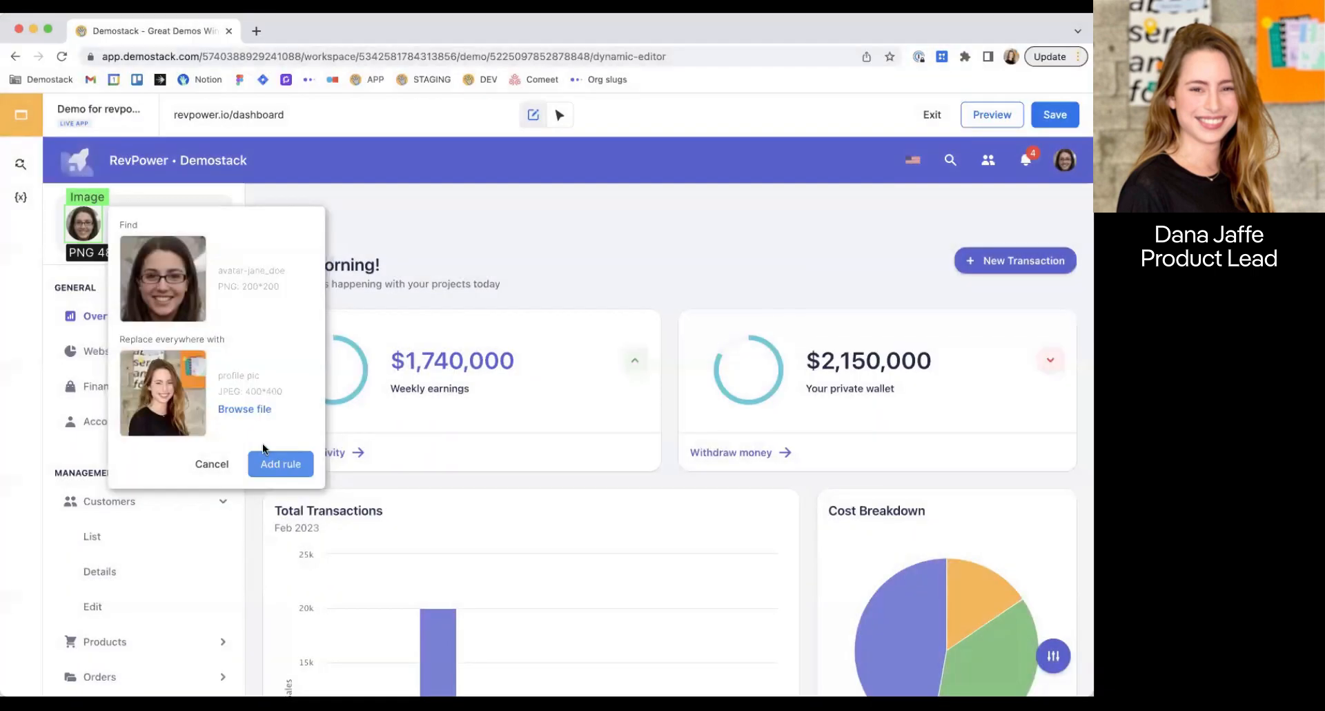
left_click(282, 464)
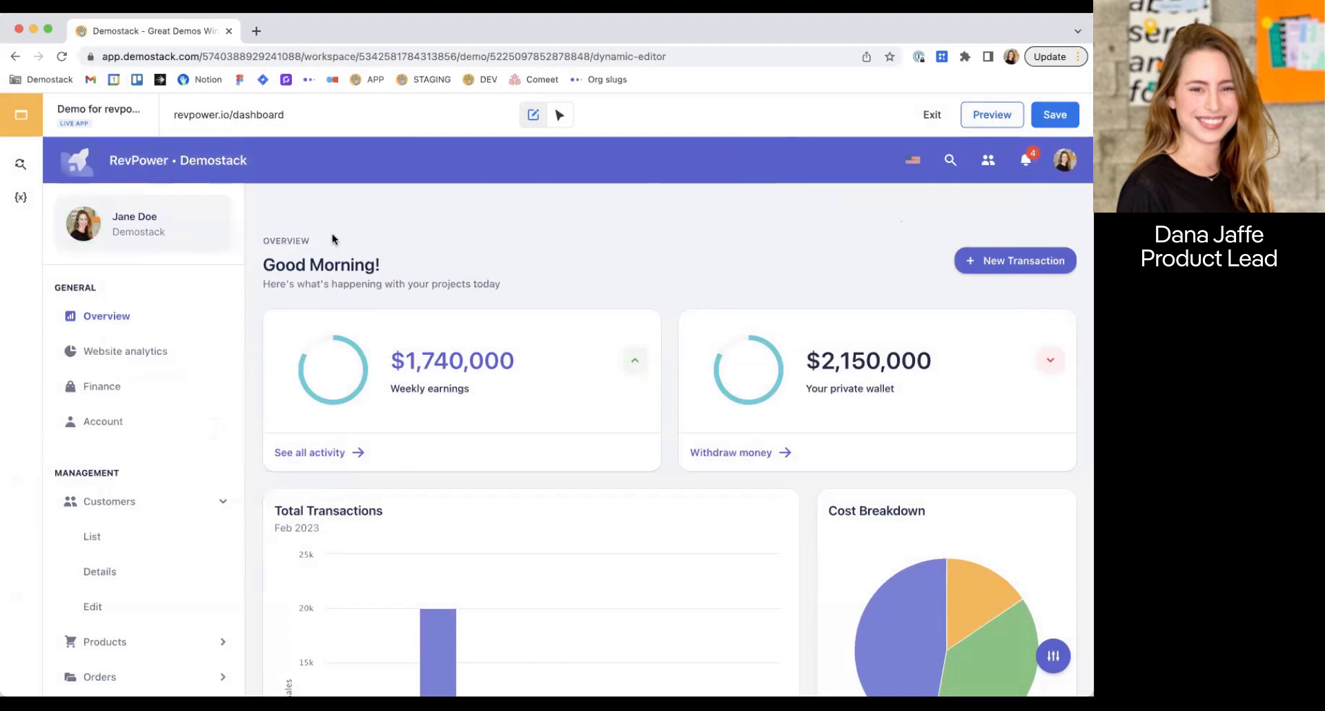
left_click(141, 216)
left_click(221, 308)
type("Dana Jaffe")
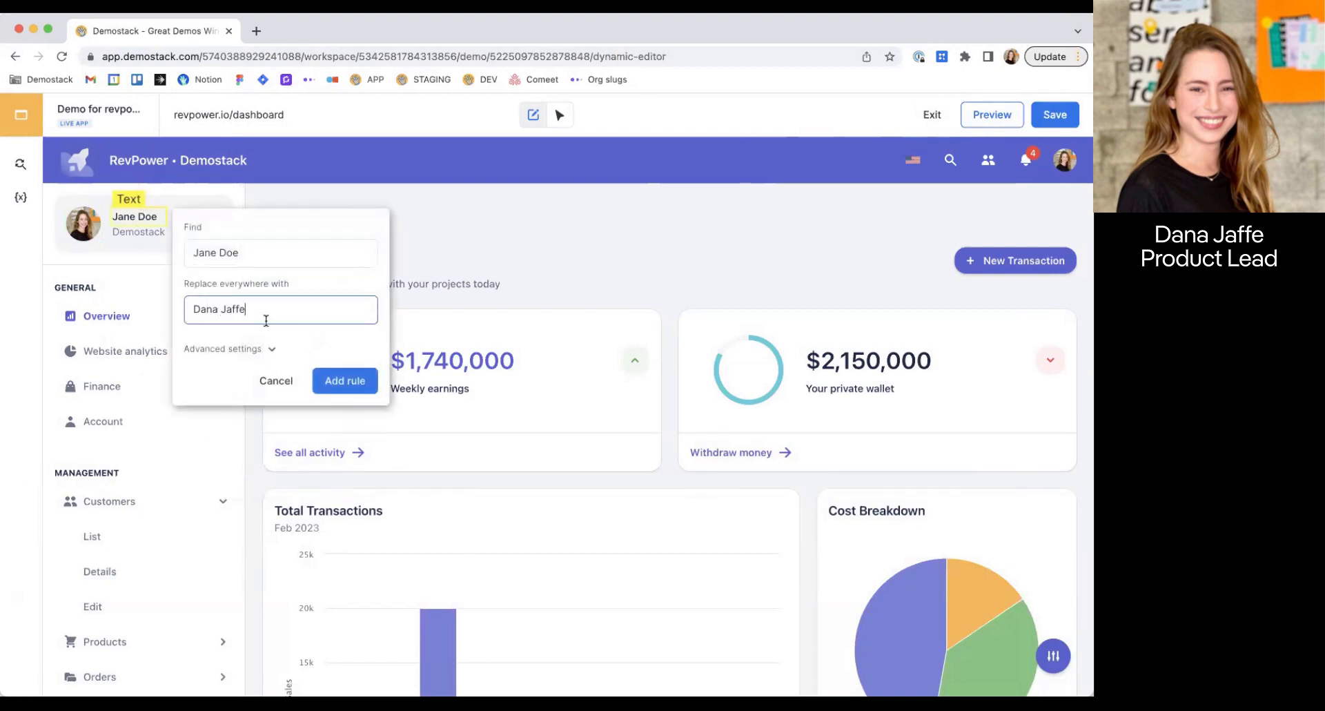
left_click(345, 381)
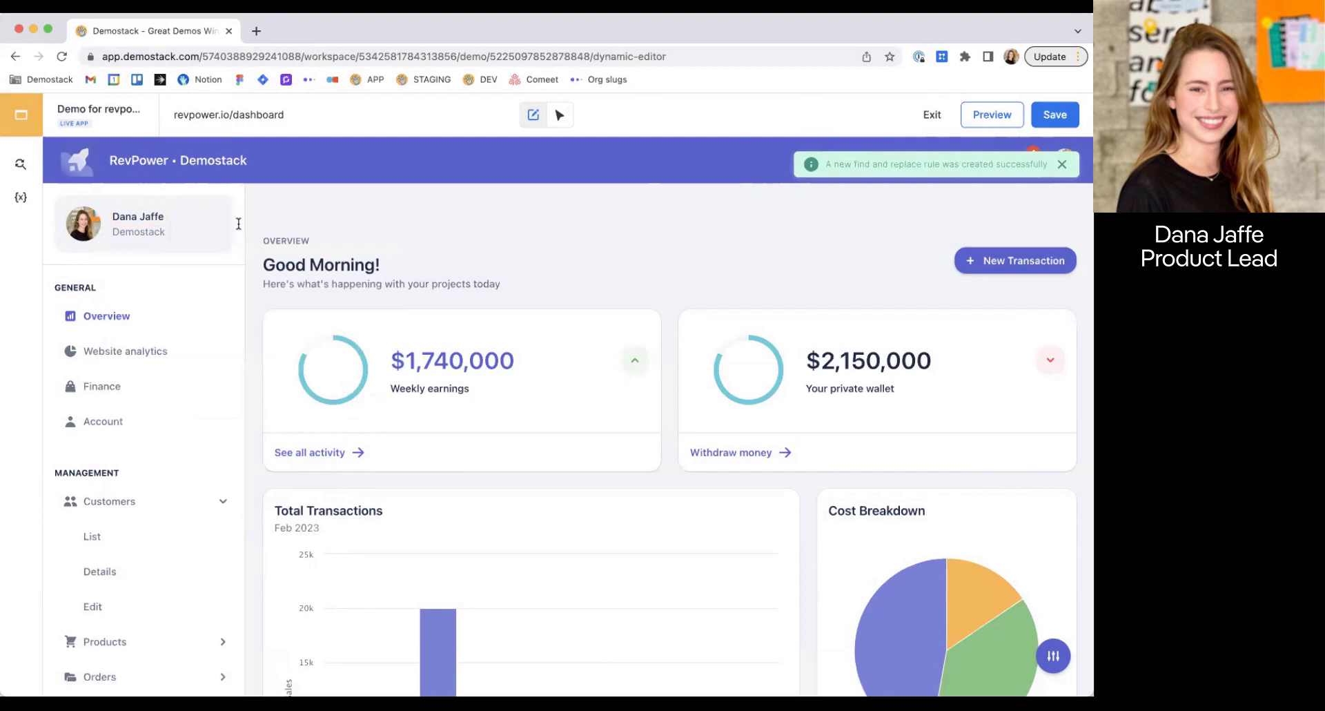
Create a variable called name with the presenter's full name as default value, and copy its placeholder.
left_click(23, 197)
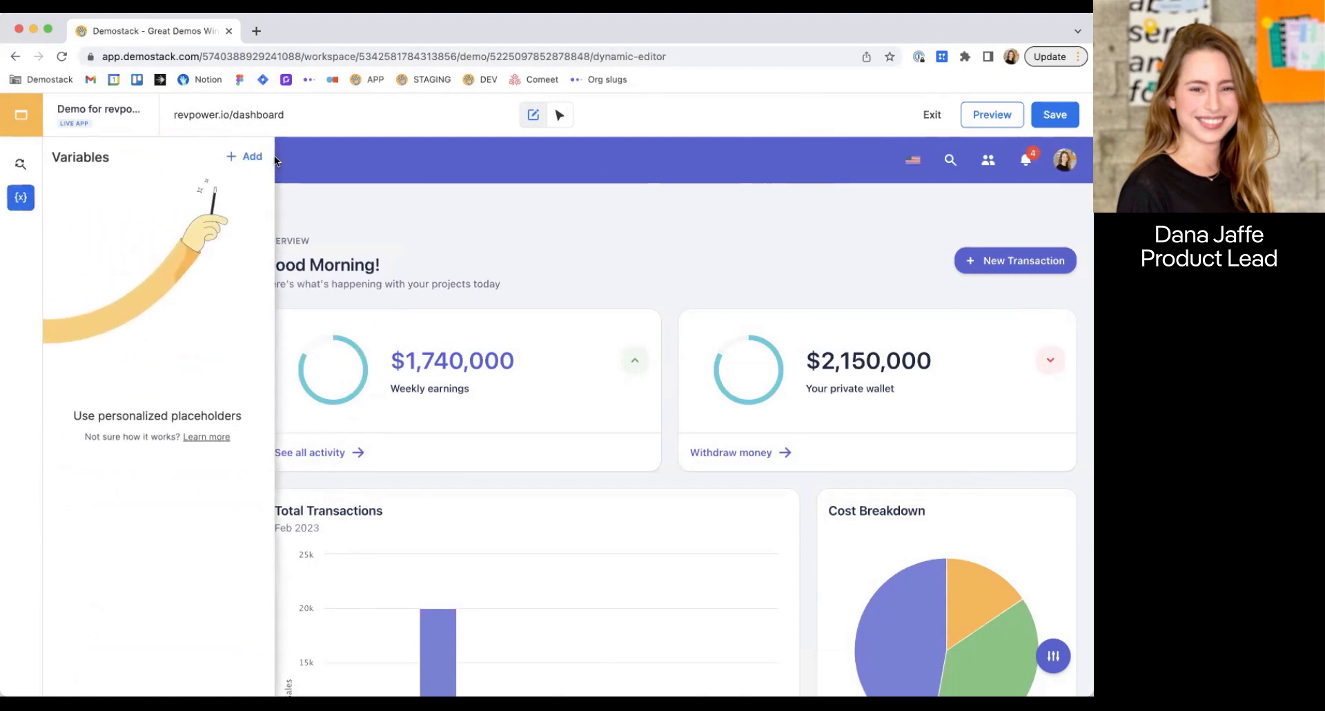
left_click(244, 158)
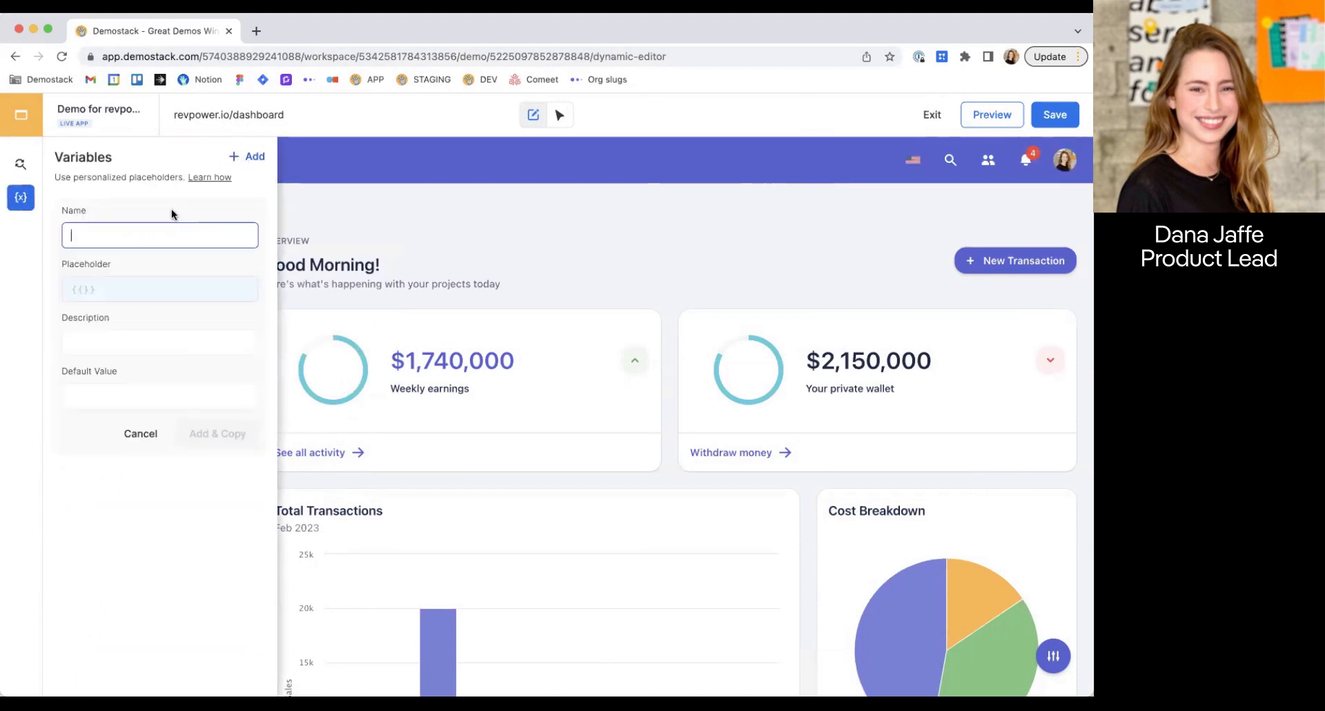
type("name")
left_click(103, 392)
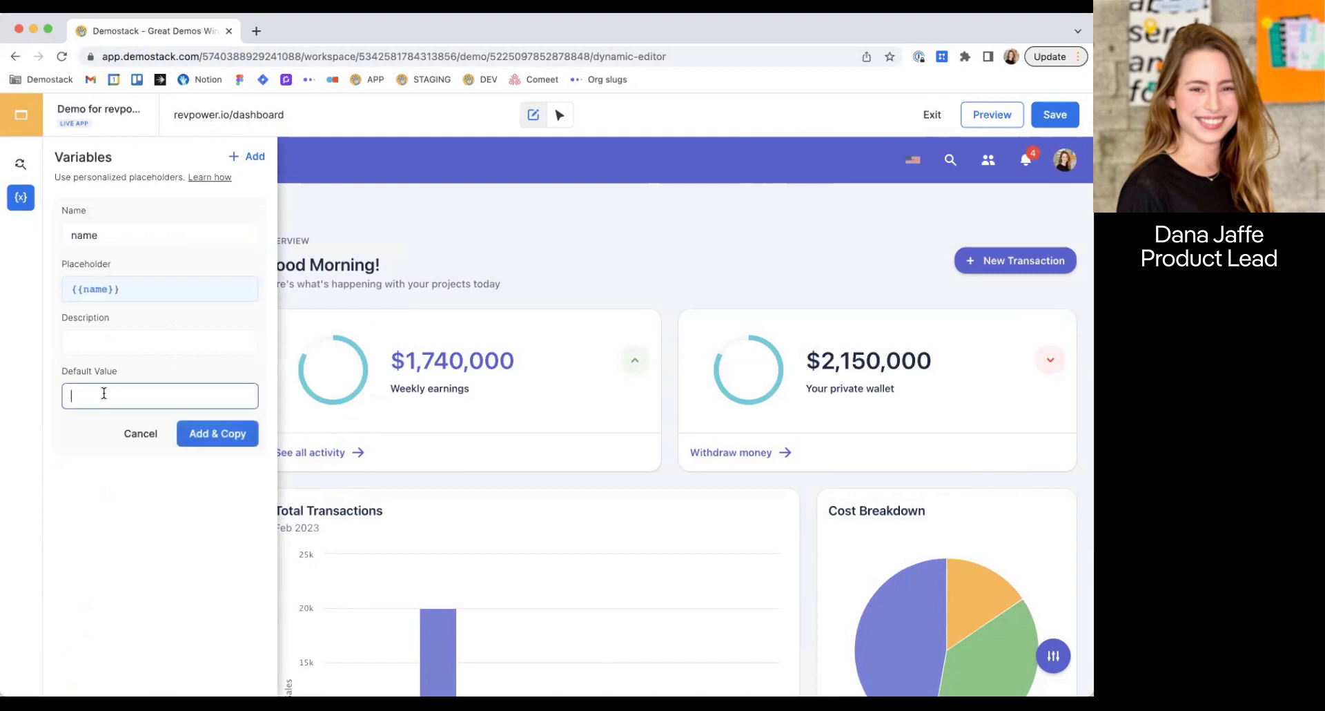
type("Dana Jaffe")
left_click(200, 439)
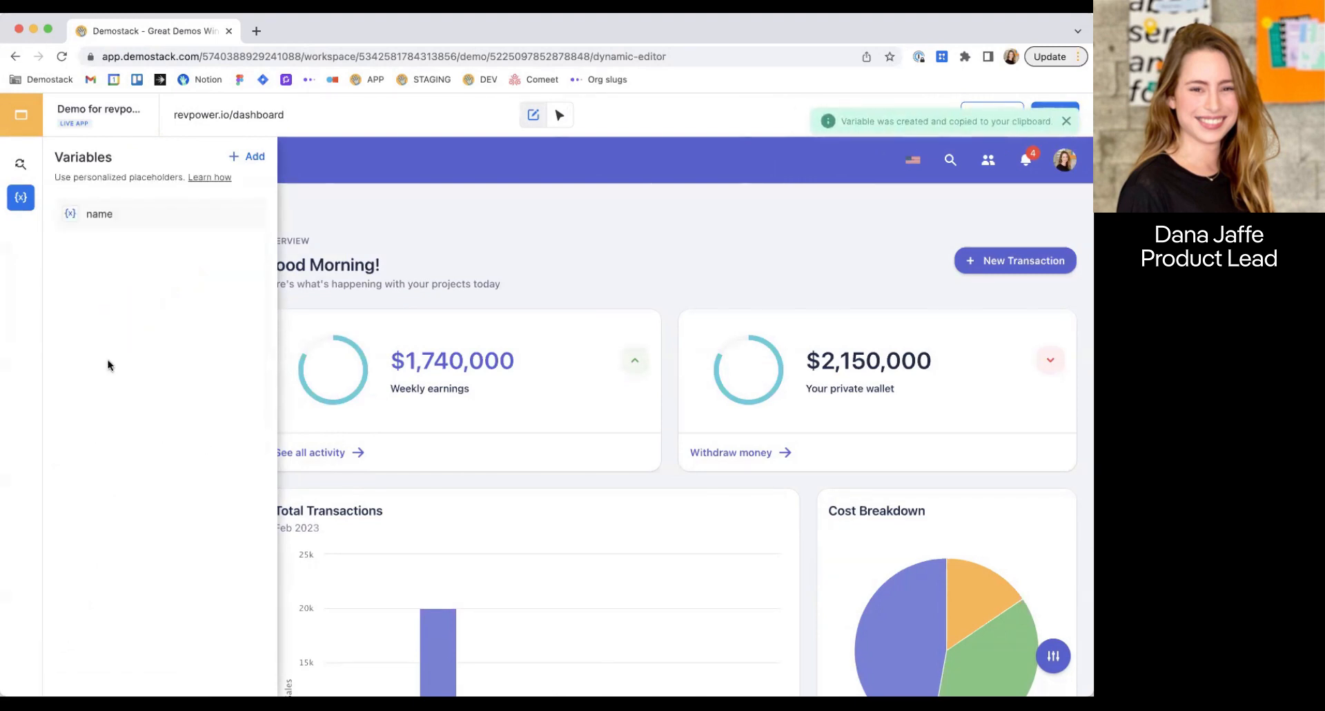
Edit the profile name's find and replace rule to use the {{name}} placeholder as replacement, and save the rule.
left_click(20, 164)
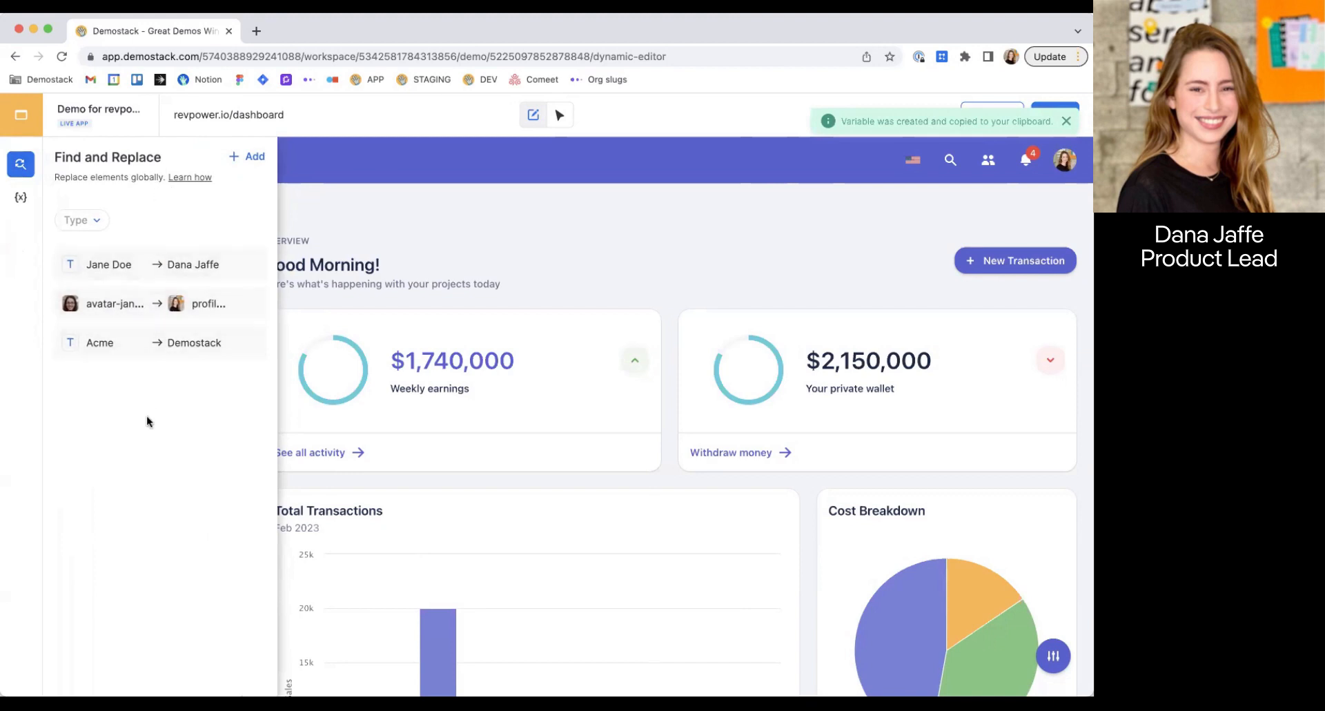
left_click(247, 264)
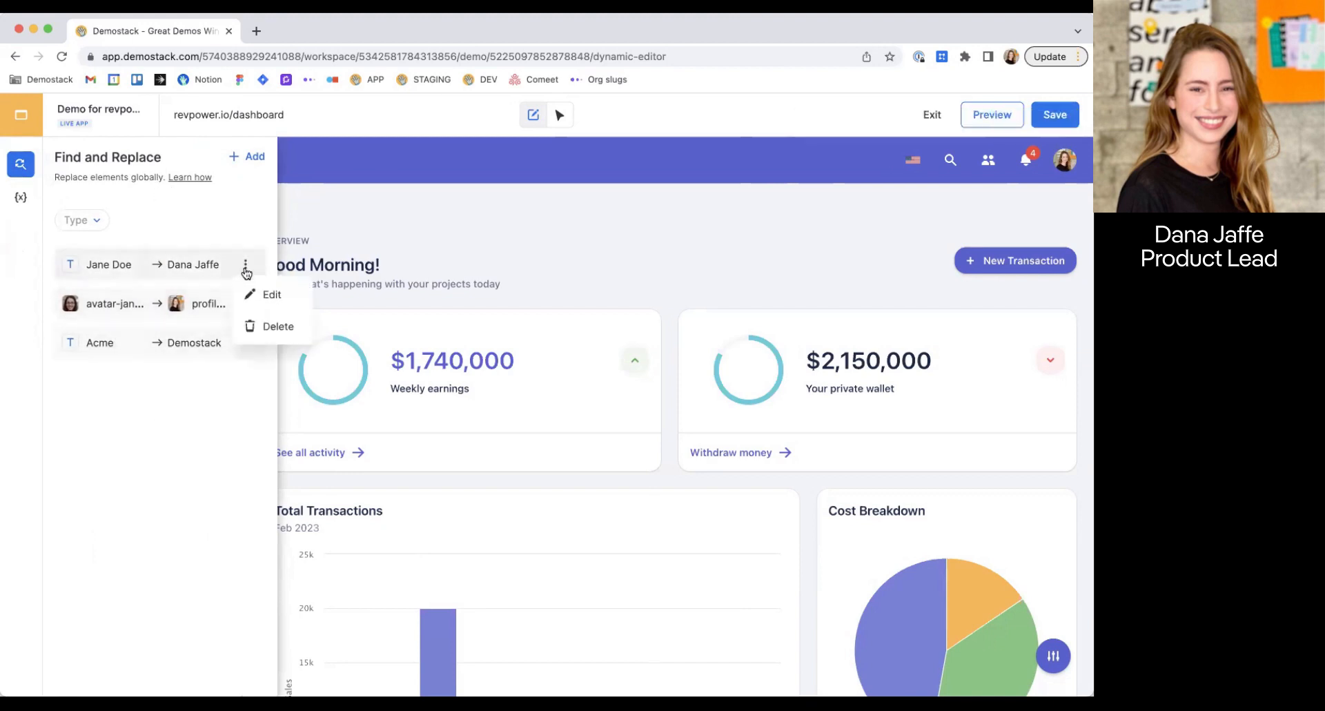
left_click(264, 290)
triple_click(161, 360)
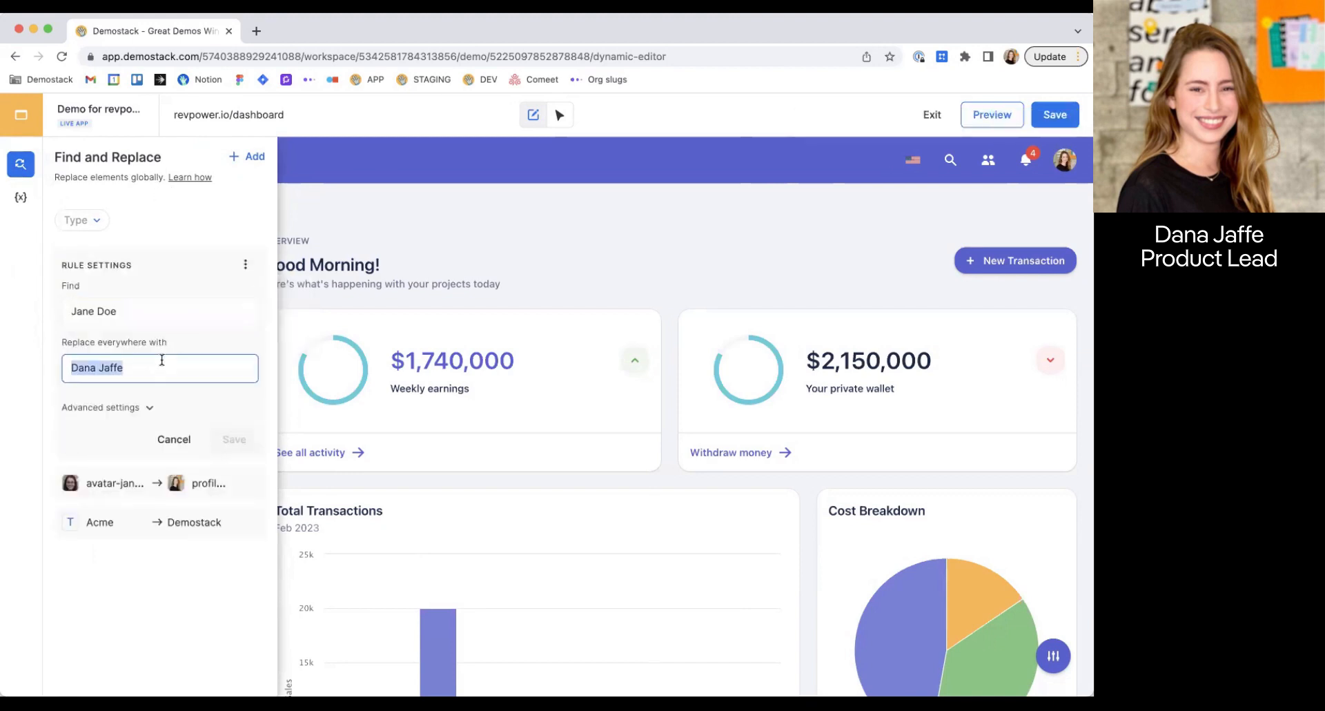
key("super+v")
left_click(243, 437)
left_click(23, 167)
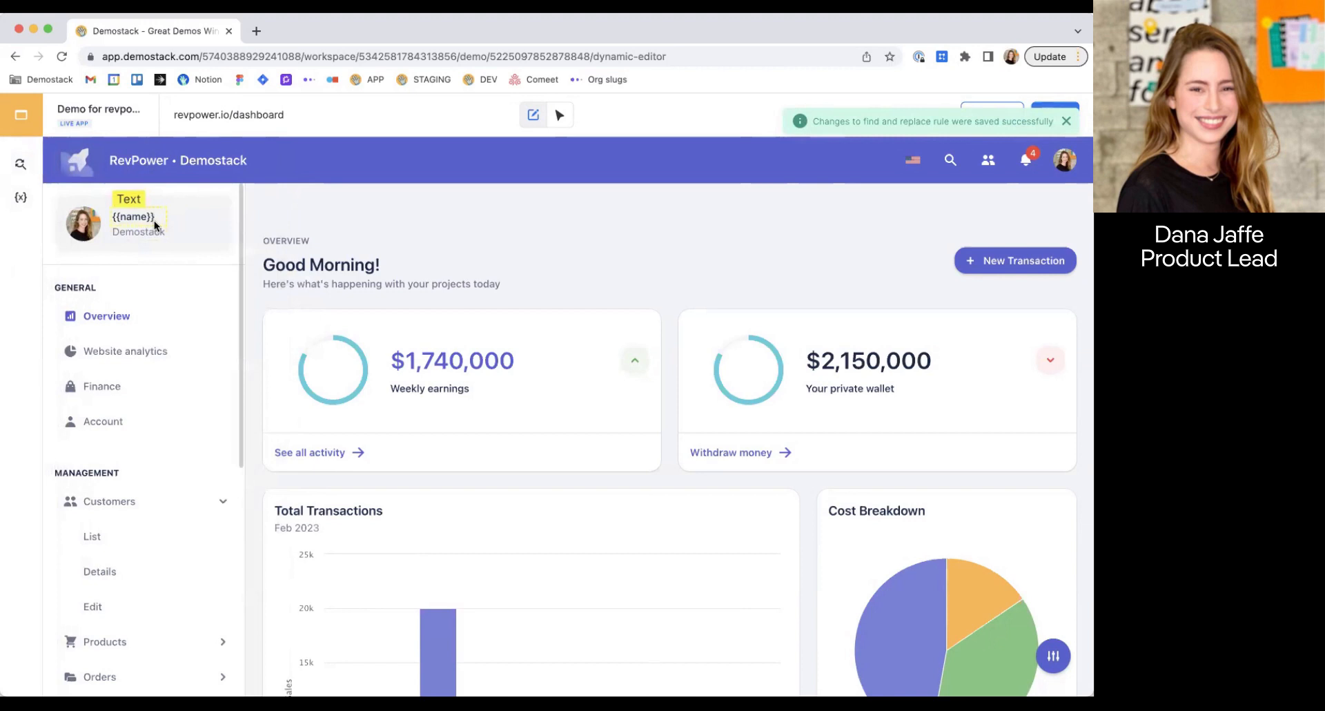
Save the demo as "Demo for revpower.io" in the Webinar workspace and exit the editor.
left_click(1067, 121)
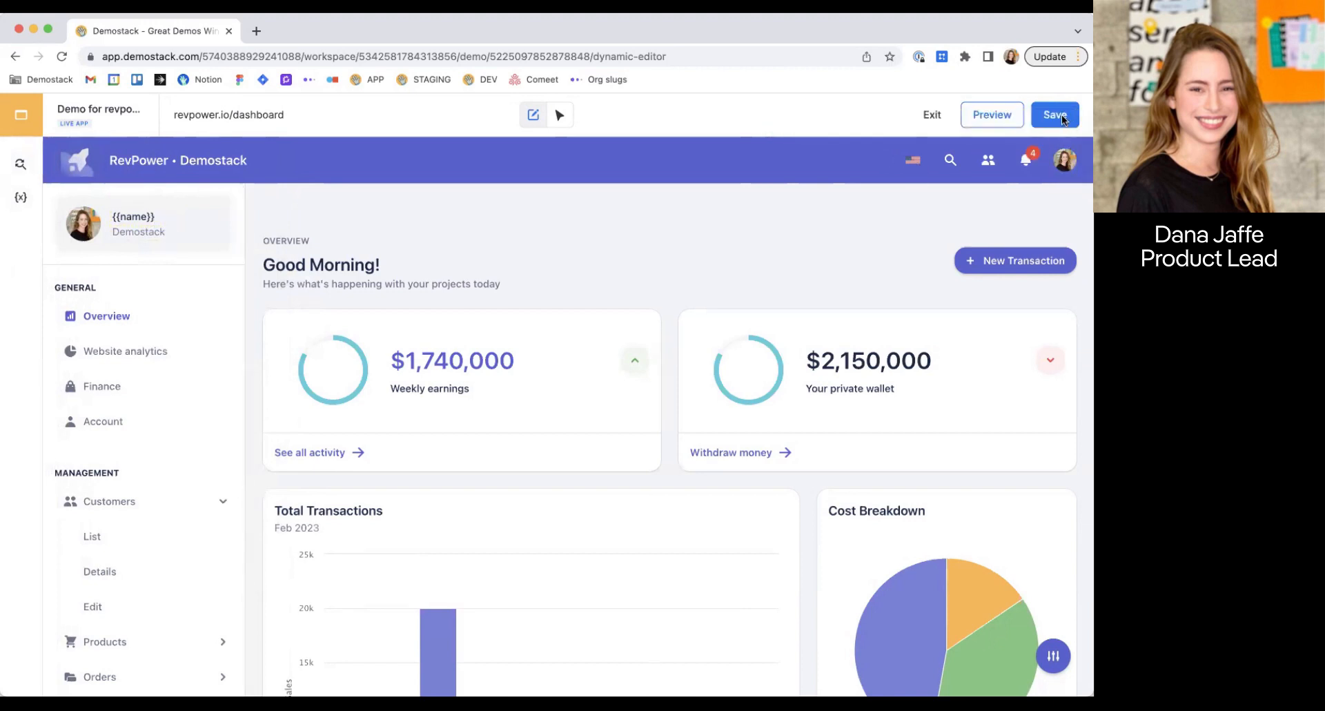
left_click(1054, 118)
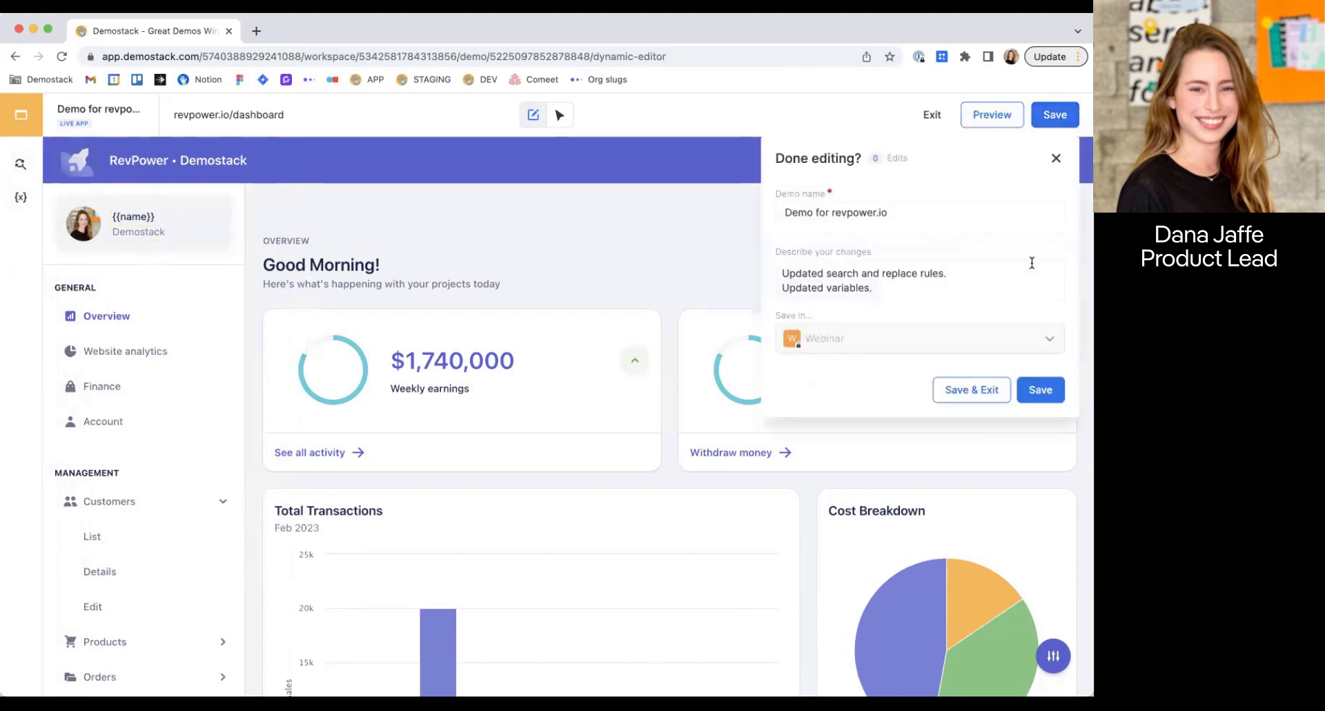
left_click(972, 391)
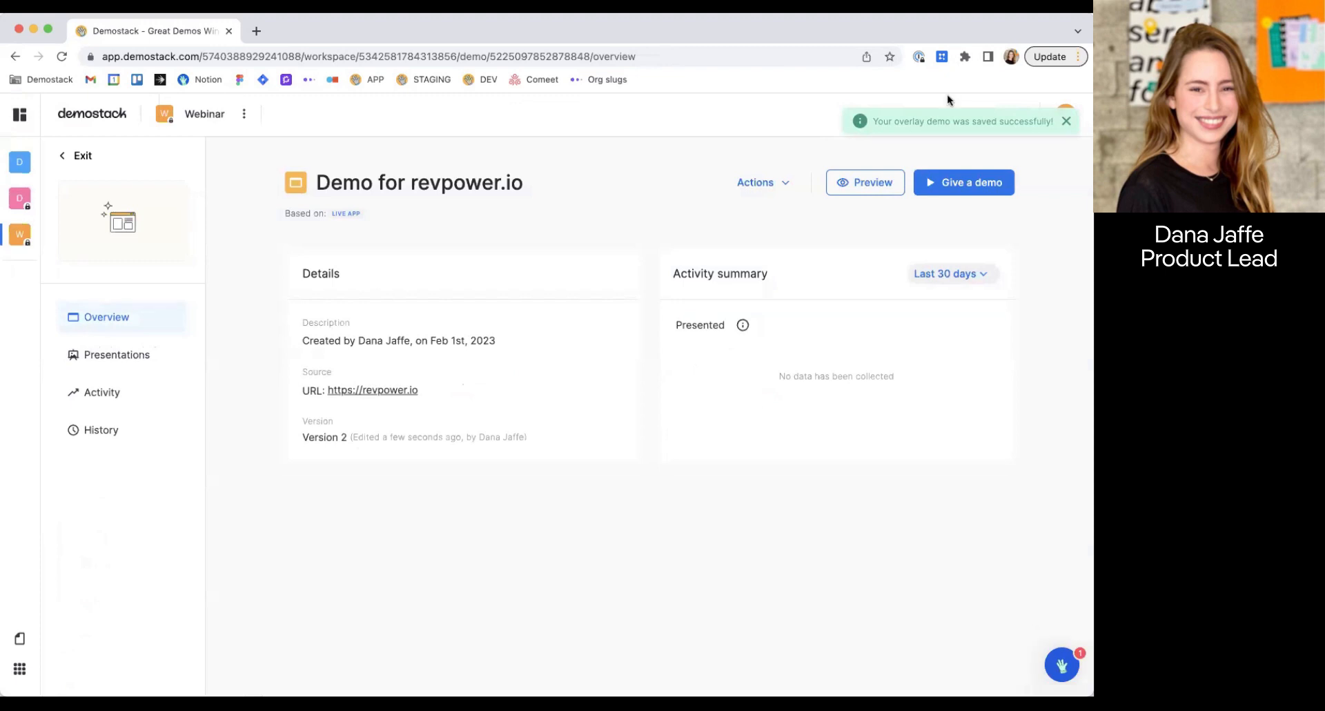
Examine the opportunity and variable fields in the Give a demo form, and close it.
left_click(967, 187)
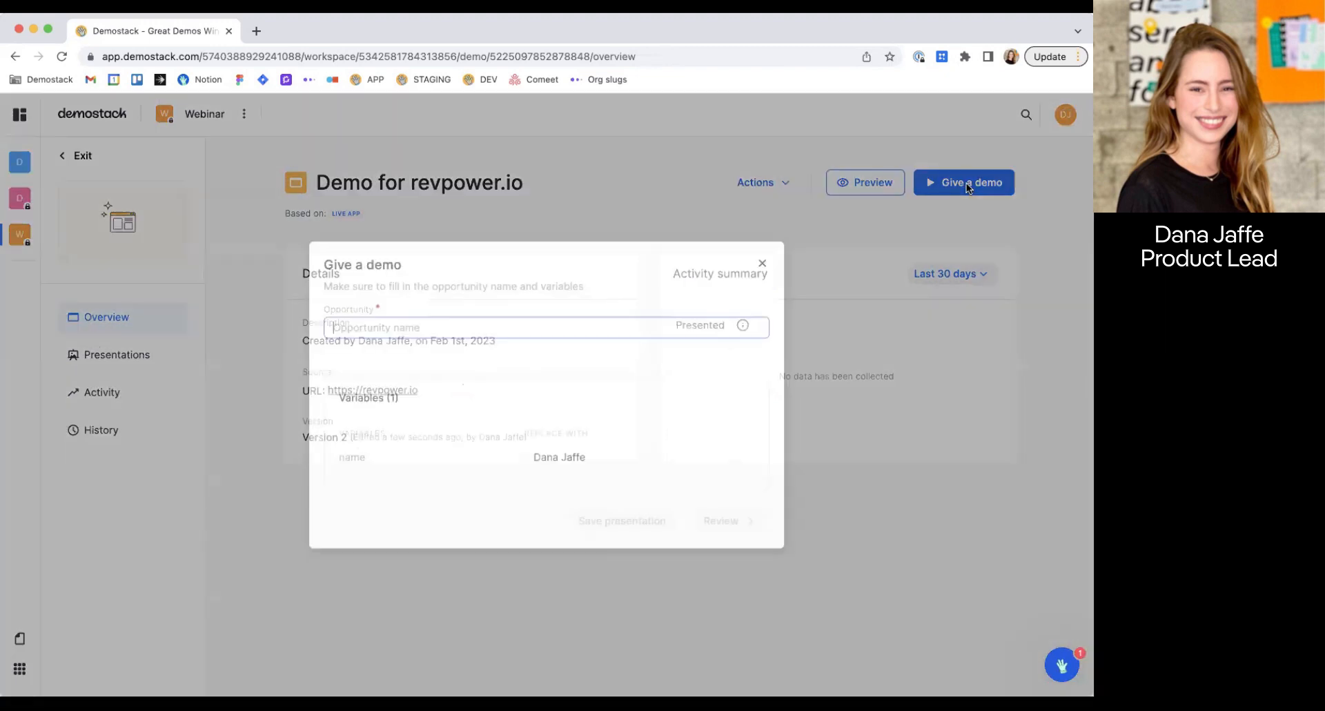
left_click(762, 264)
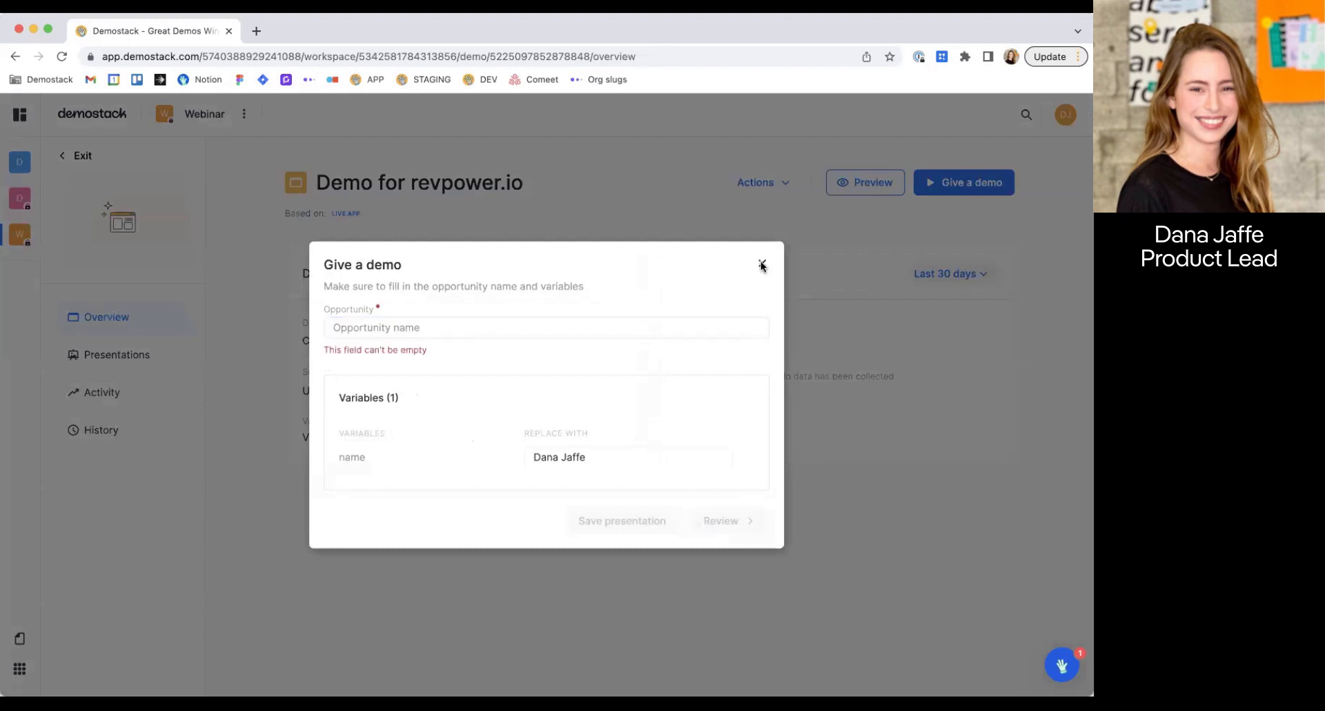
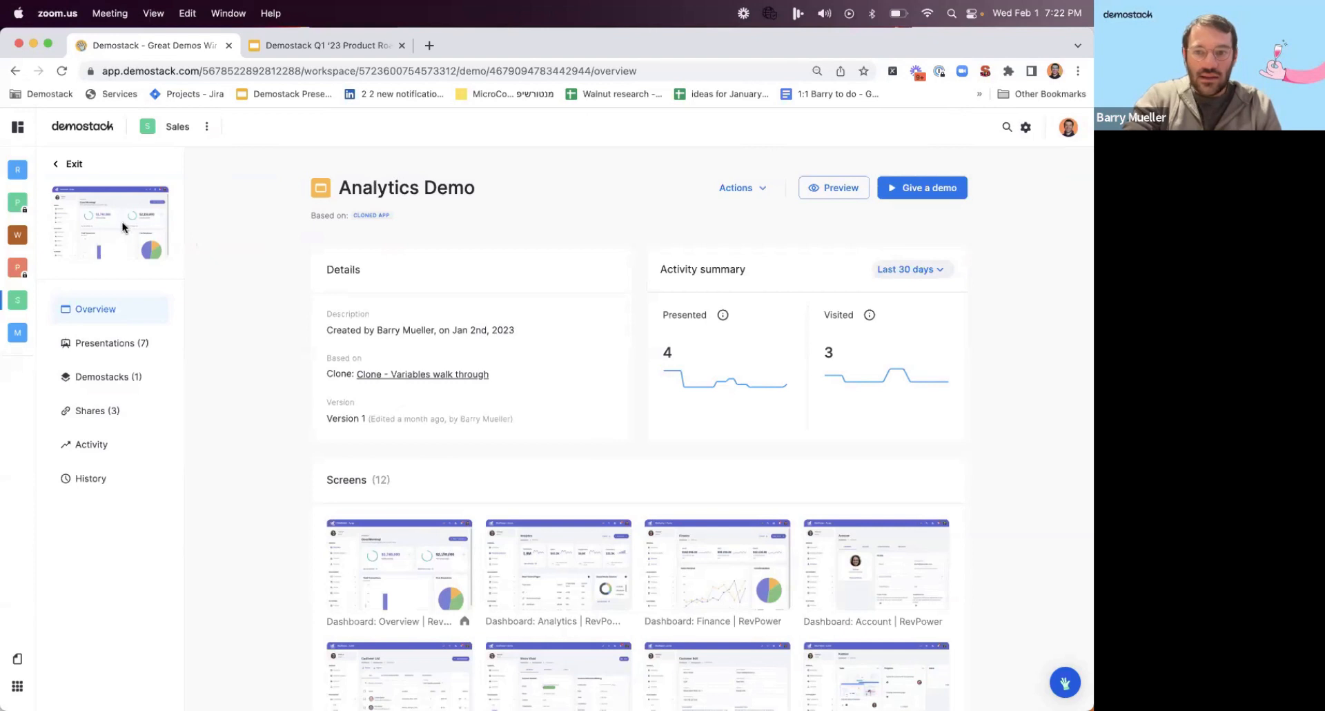
Start a new clone in the Webinars workspace and load revpower.io in the recorder.
left_click(17, 299)
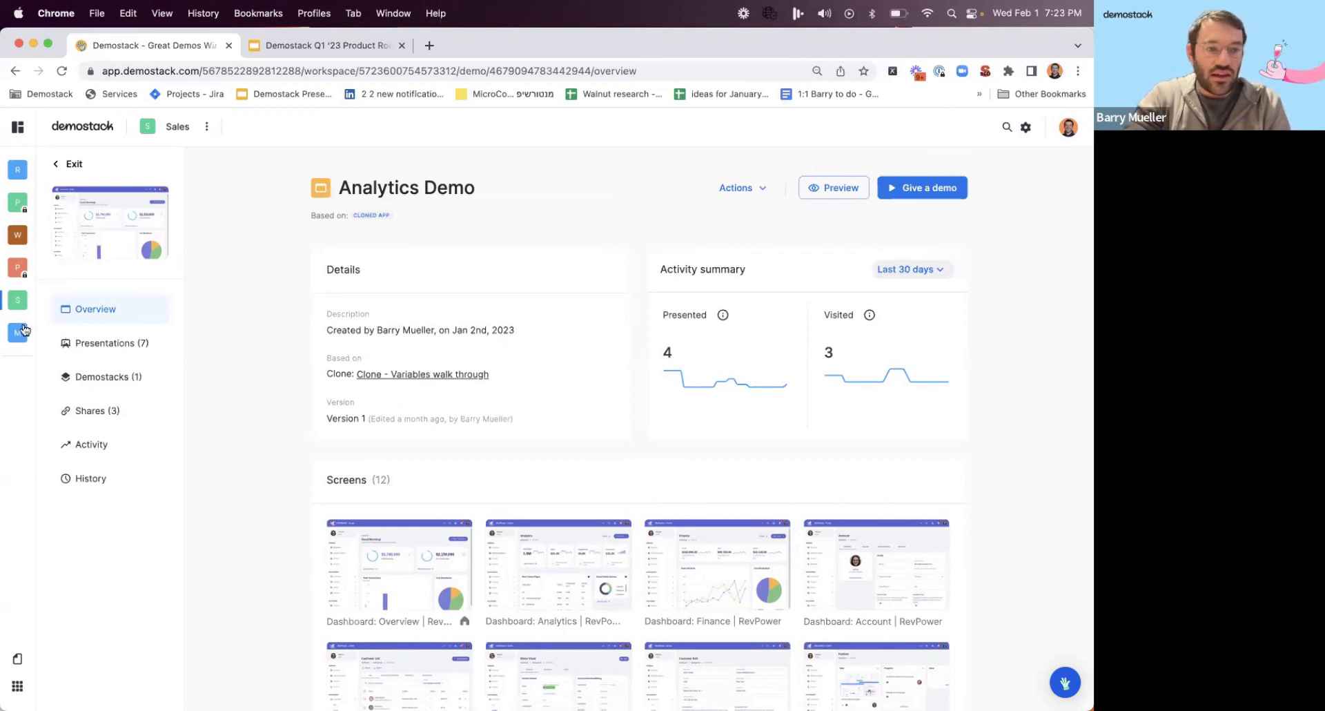
left_click(18, 234)
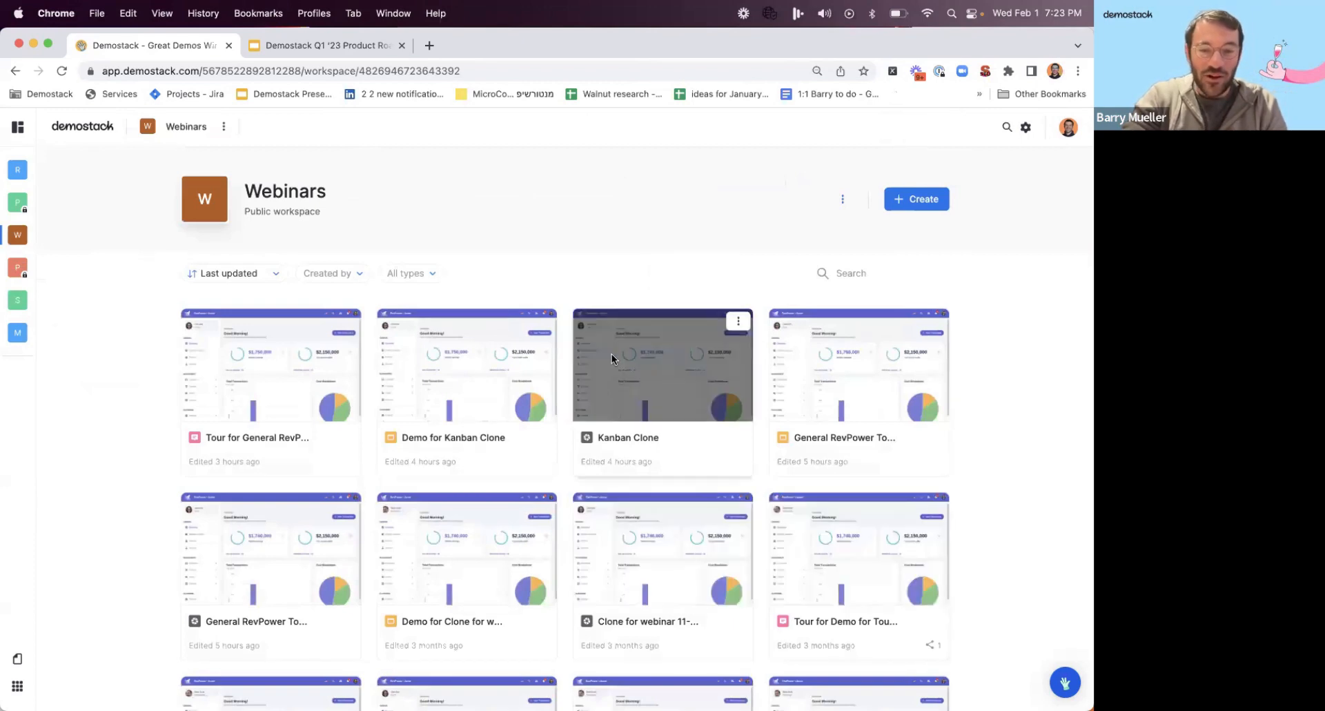
left_click(904, 200)
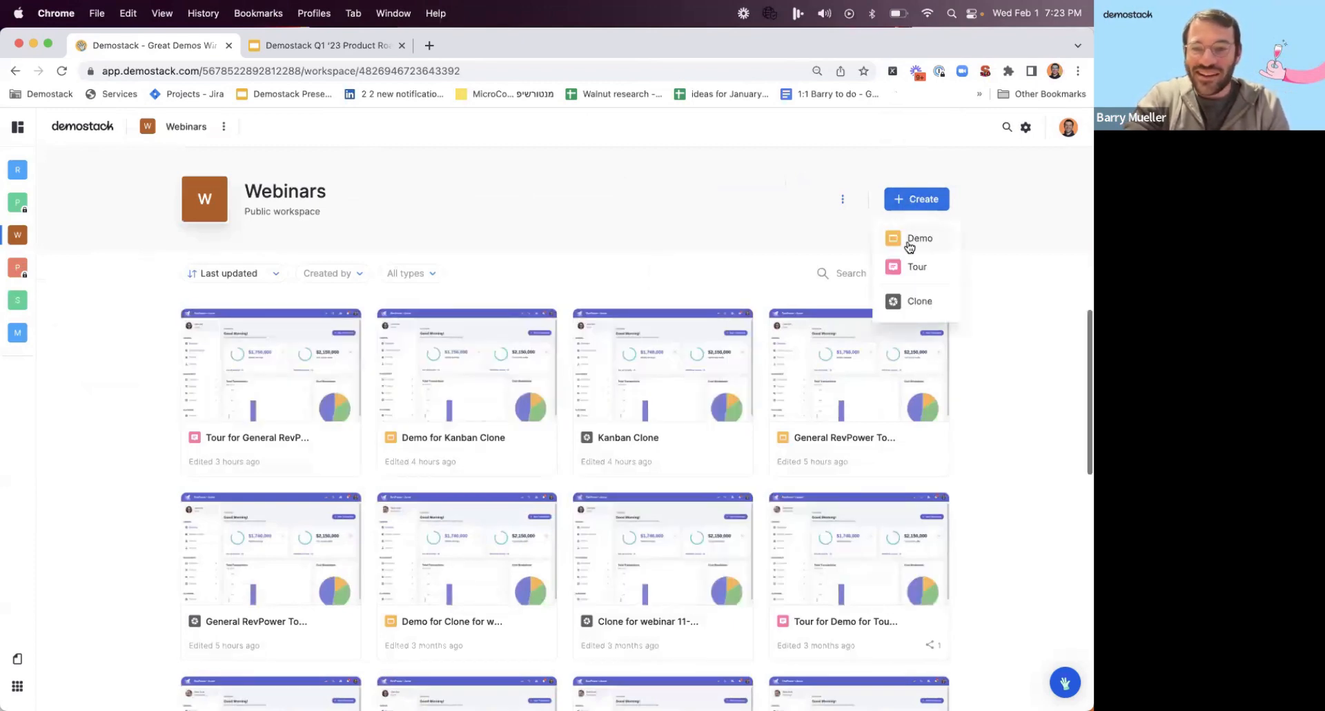
left_click(917, 311)
left_click(485, 163)
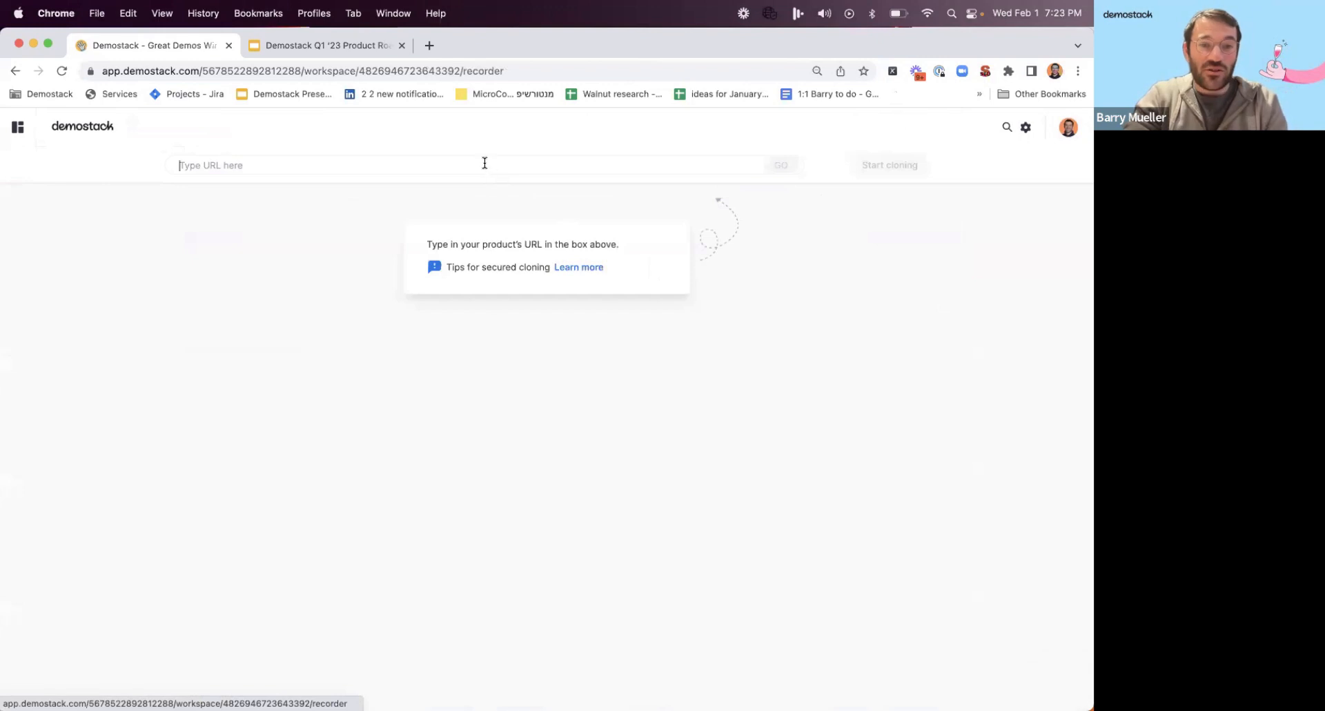
type("revpower.io")
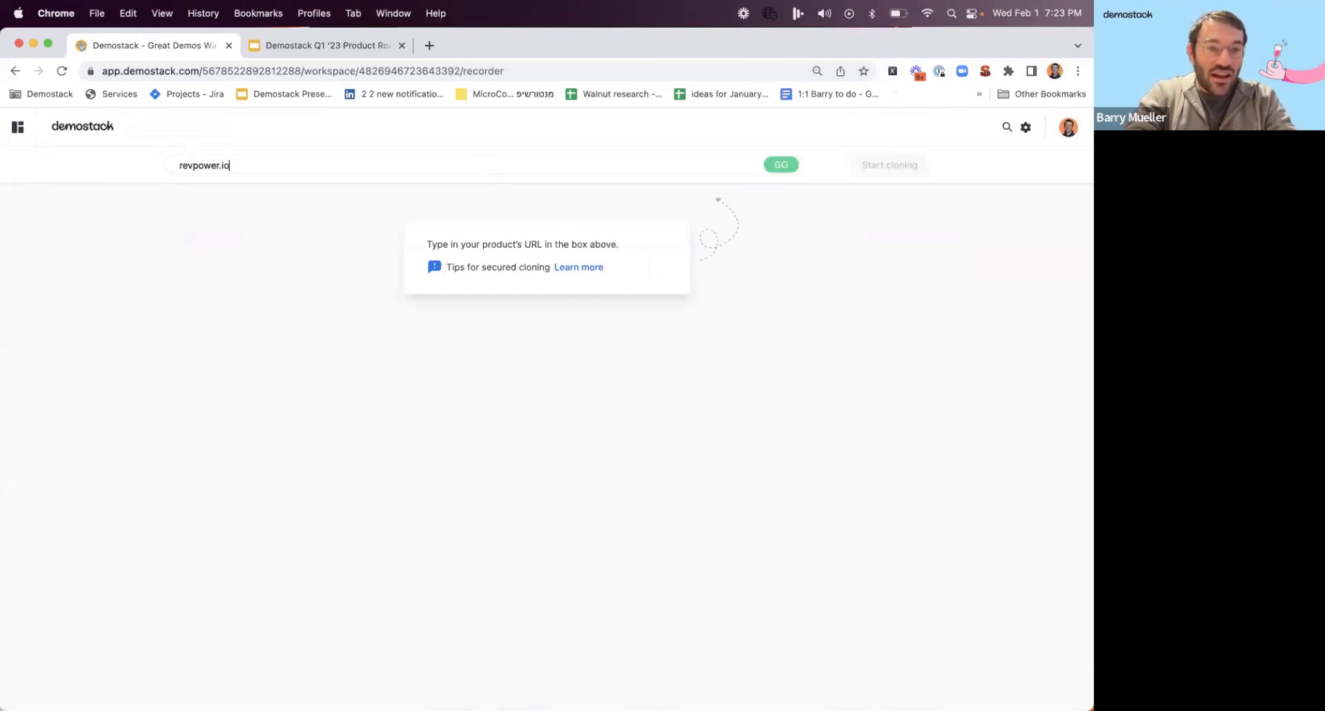
key("Return")
Log in to RevPower with the prefilled demo credentials and start cloning, dismissing the cloning guide.
left_click(753, 385)
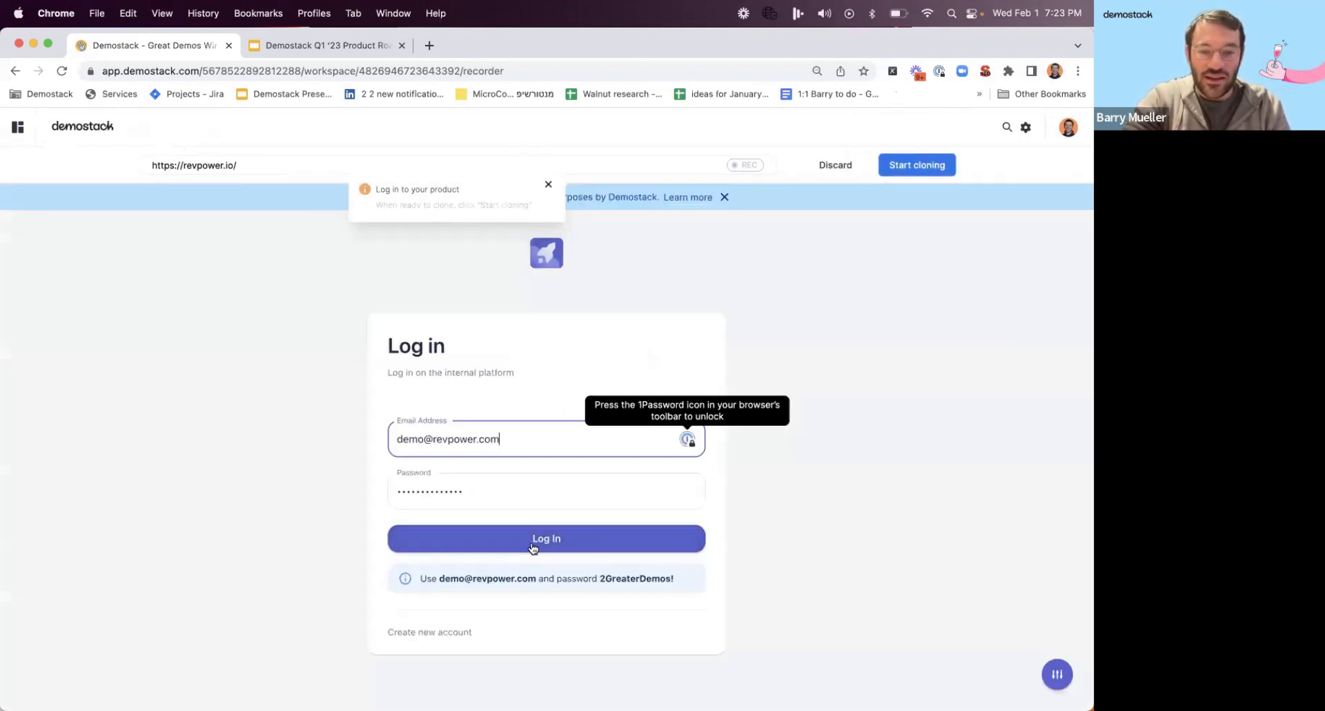
left_click(533, 540)
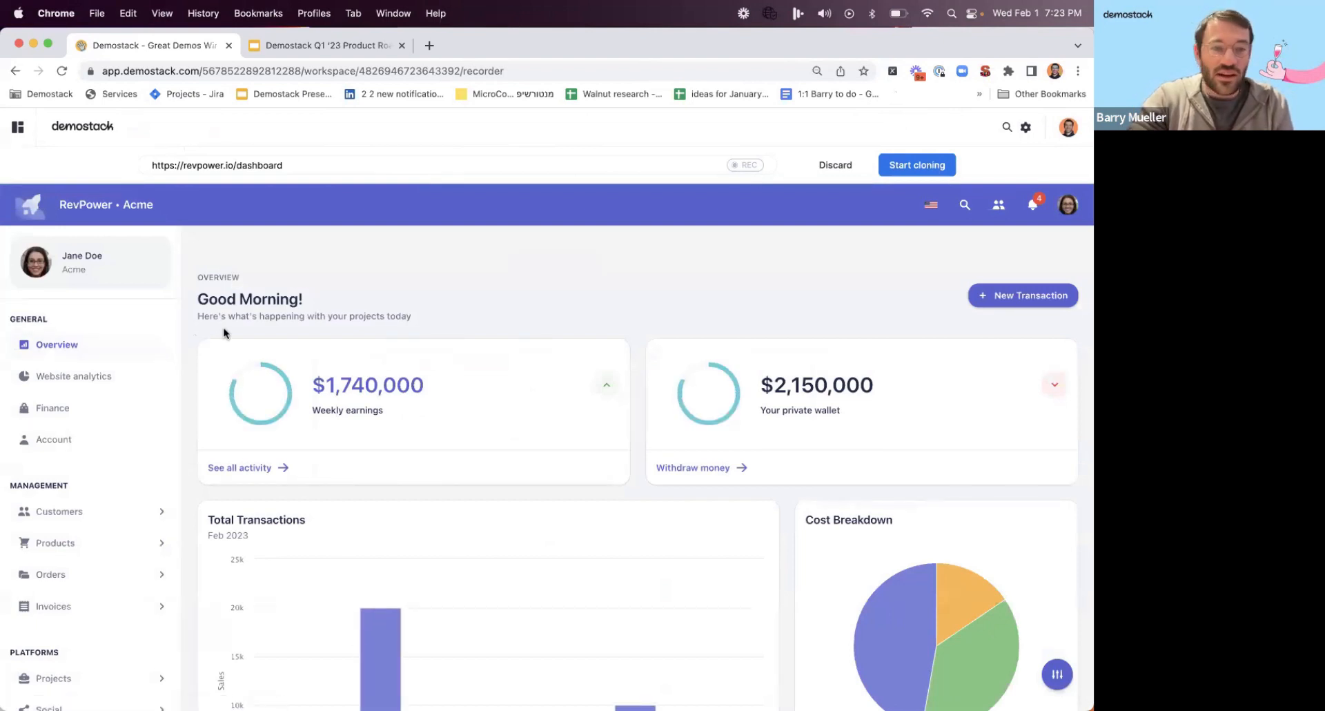
left_click(914, 166)
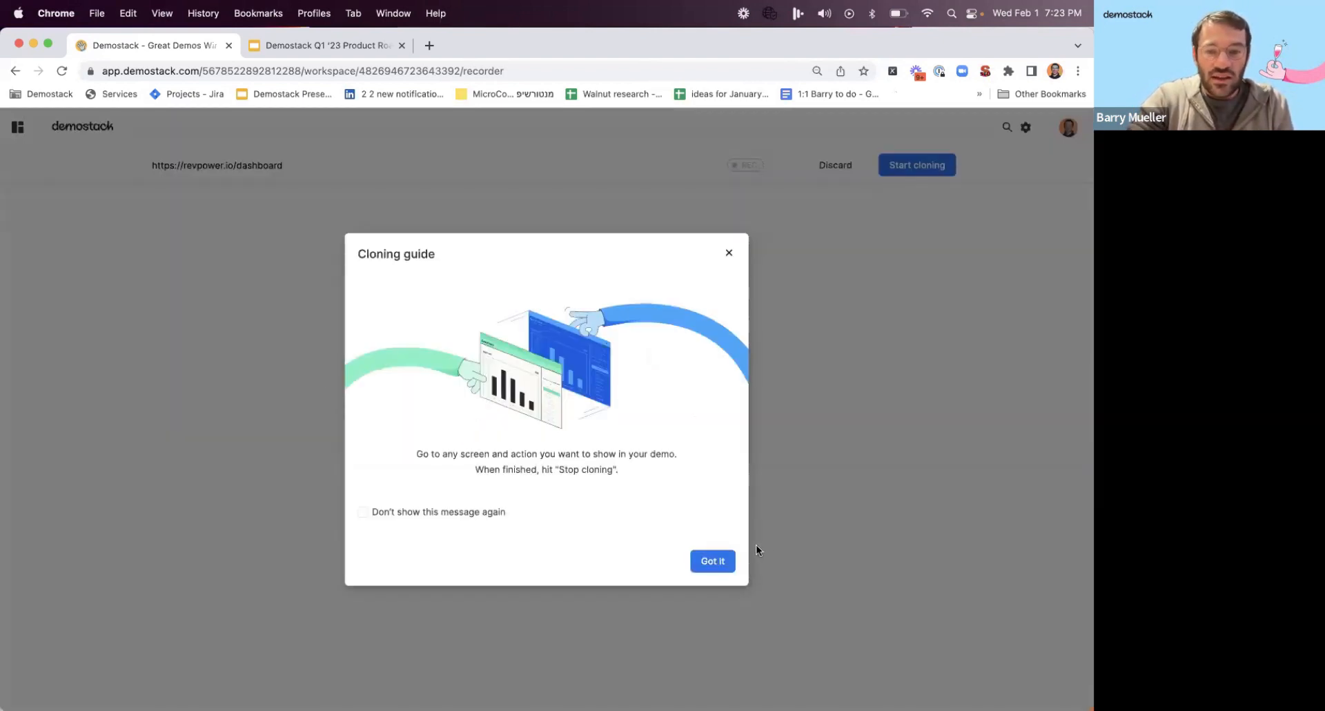
left_click(718, 560)
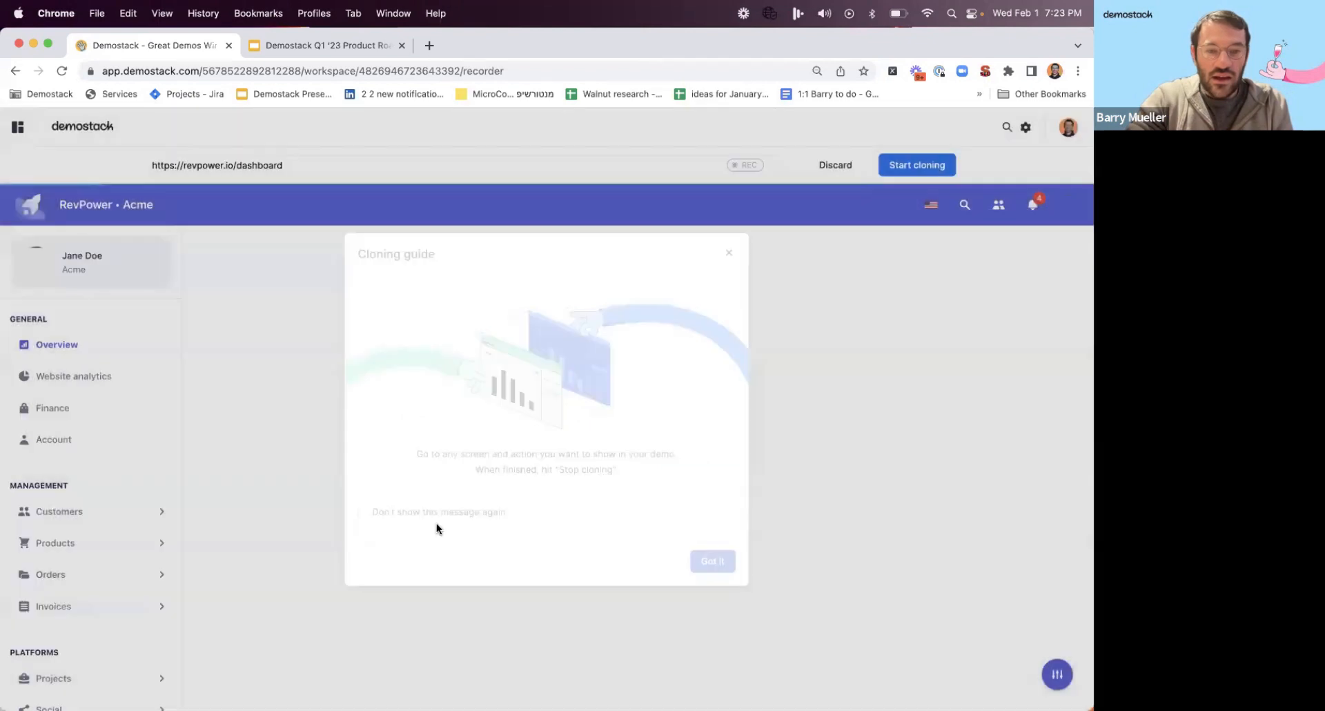
Capture the Overview, Website analytics, Finance and Account pages in the clone, letting each one load fully.
left_click(73, 378)
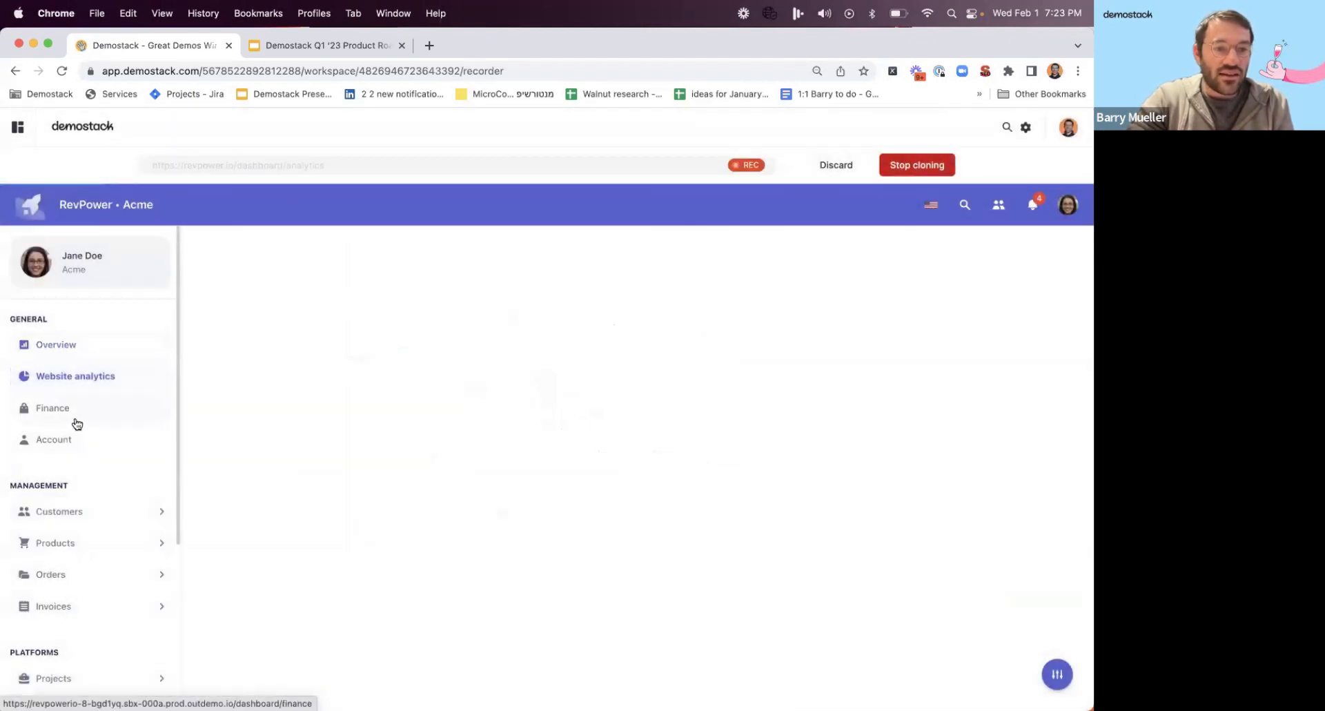
left_click(78, 420)
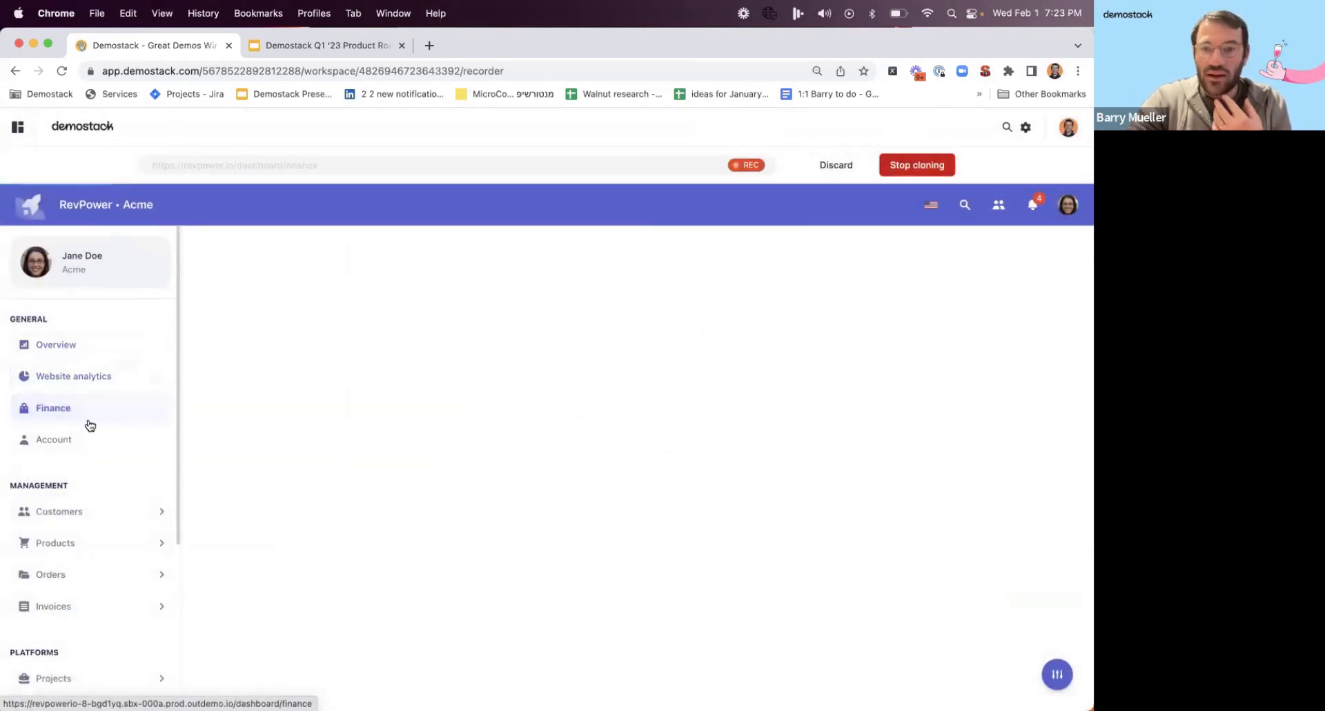
left_click(67, 346)
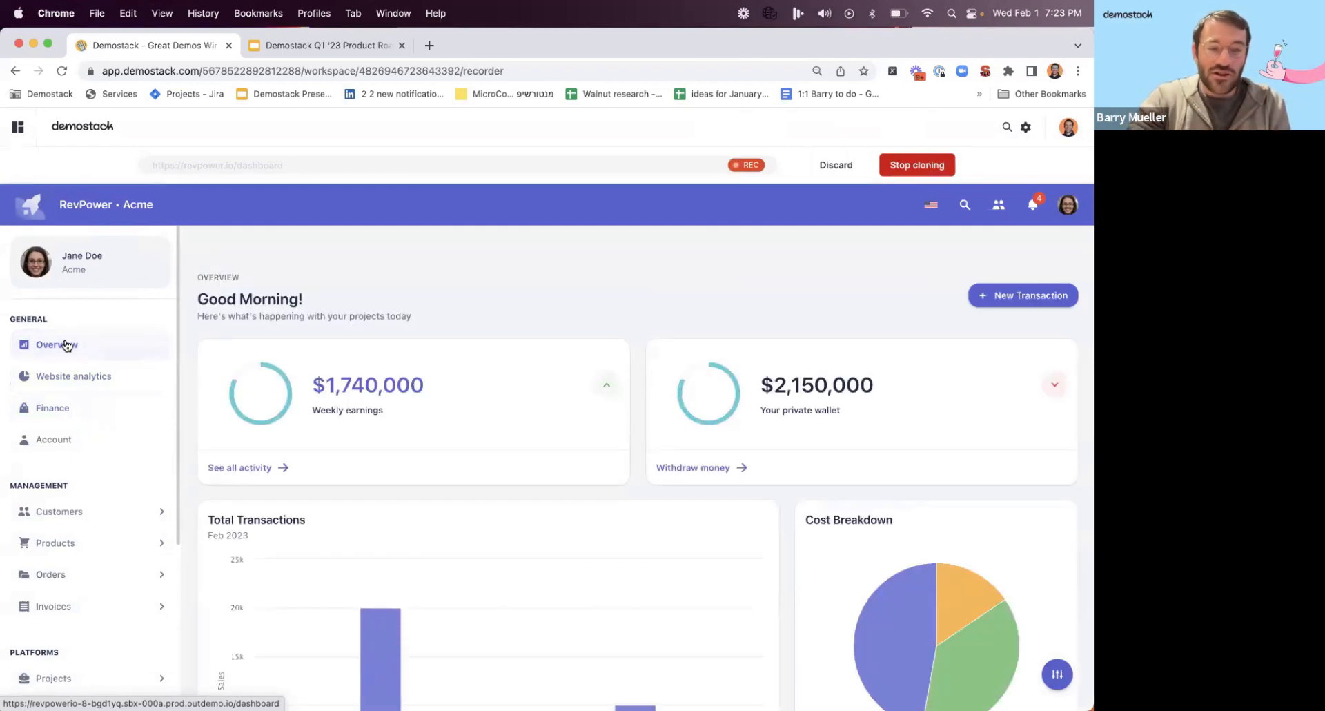
left_click(73, 381)
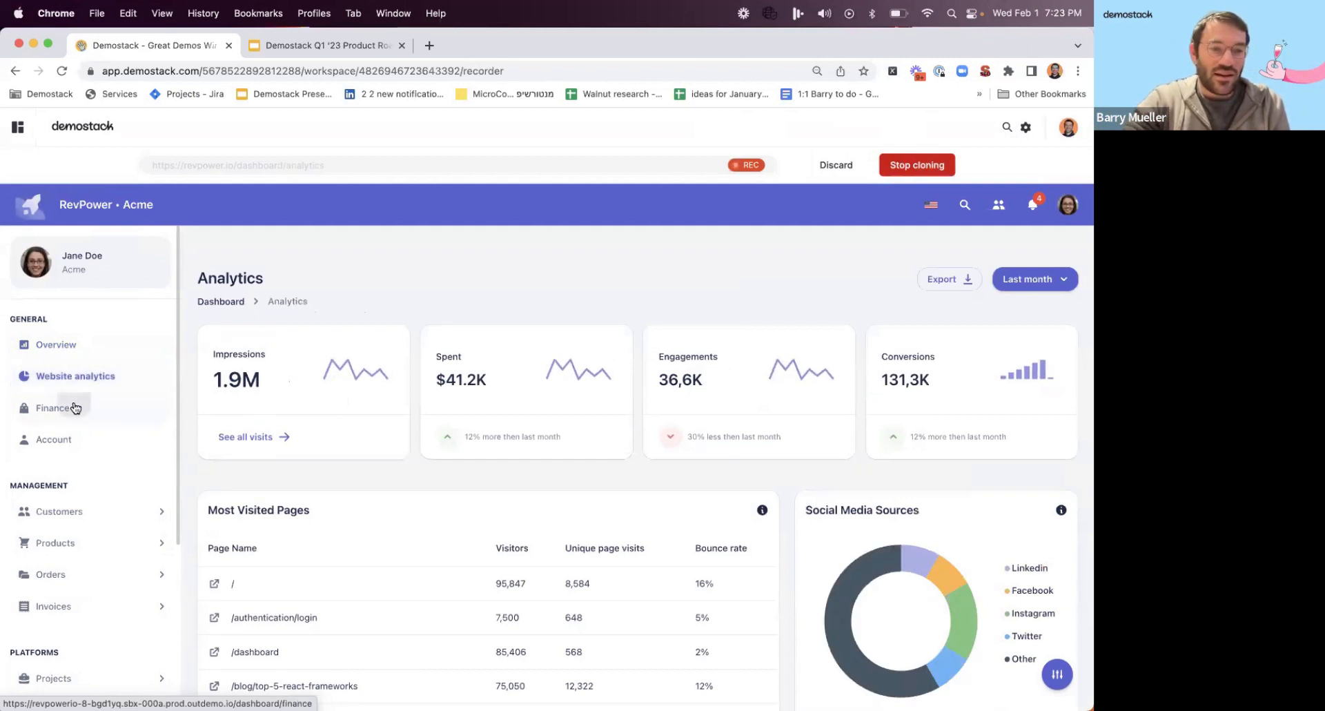
left_click(76, 408)
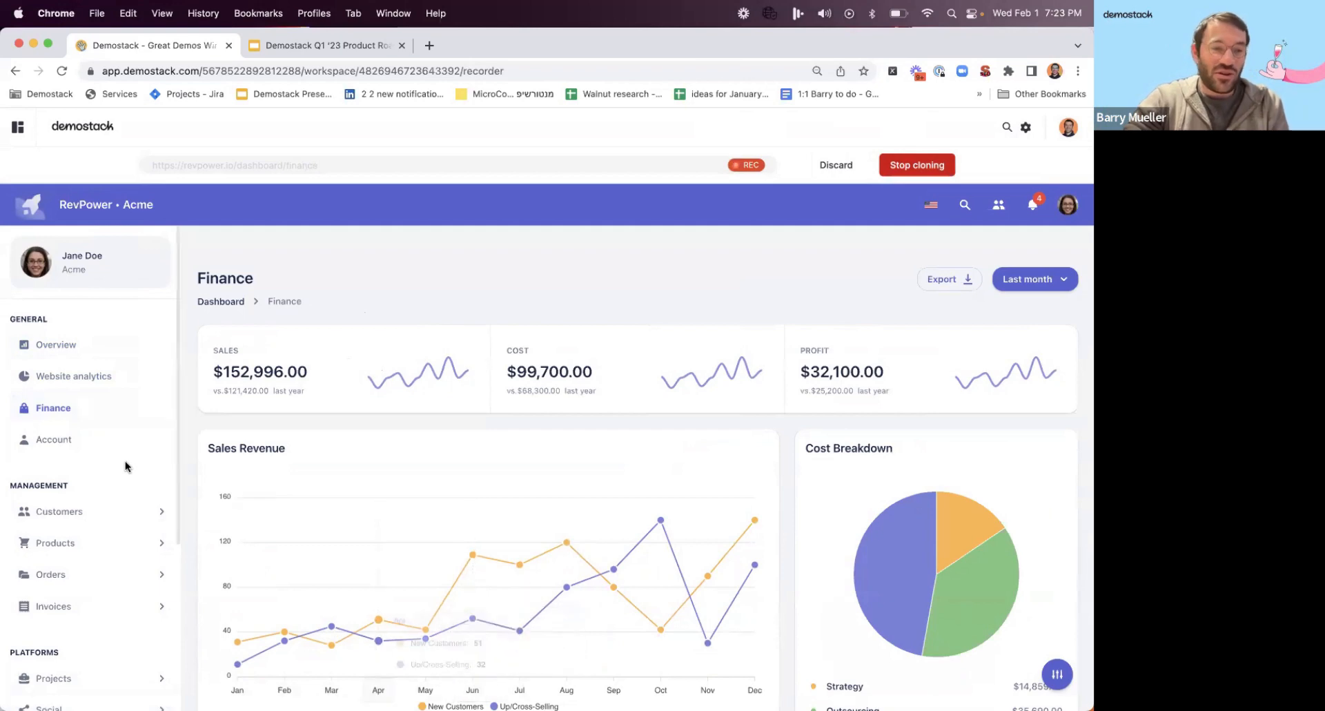
left_click(67, 443)
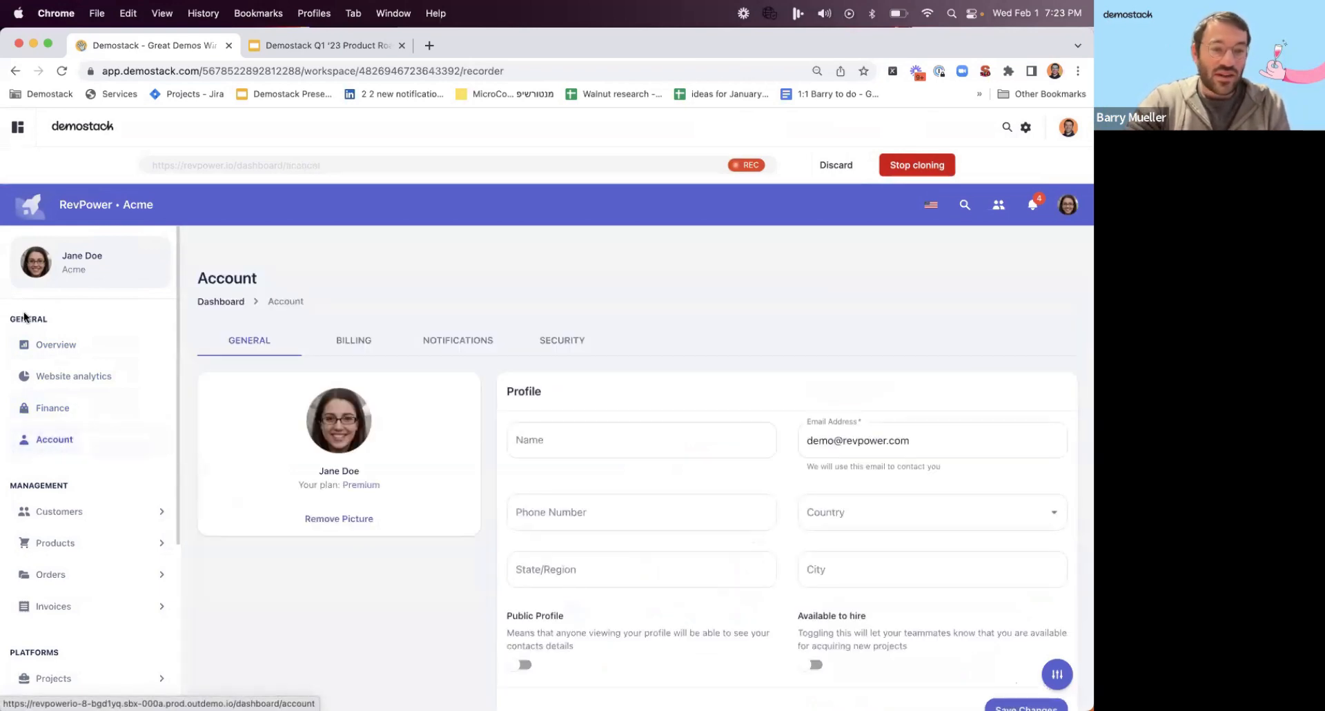
Stop cloning and save the clone as "Webinar 2-1-23 Clone" in the Webinars workspace.
left_click(913, 164)
double_click(831, 247)
triple_click(830, 247)
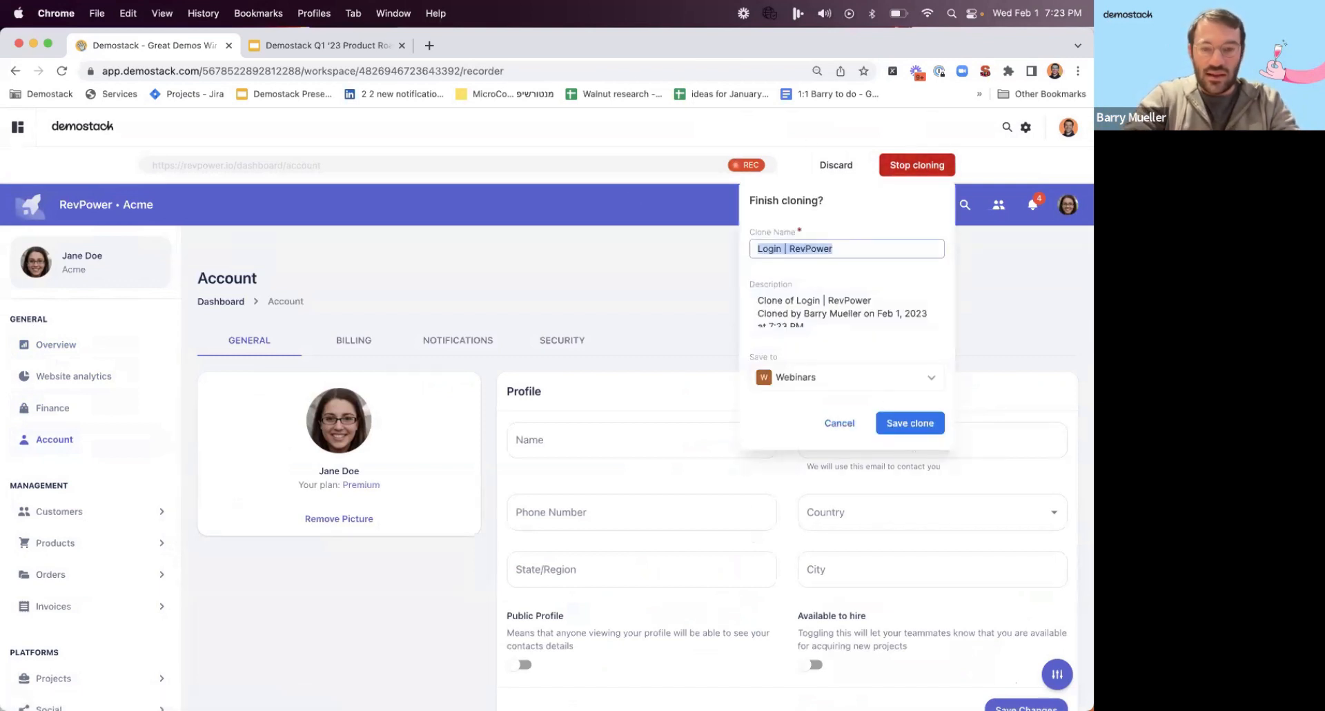
key("BackSpace")
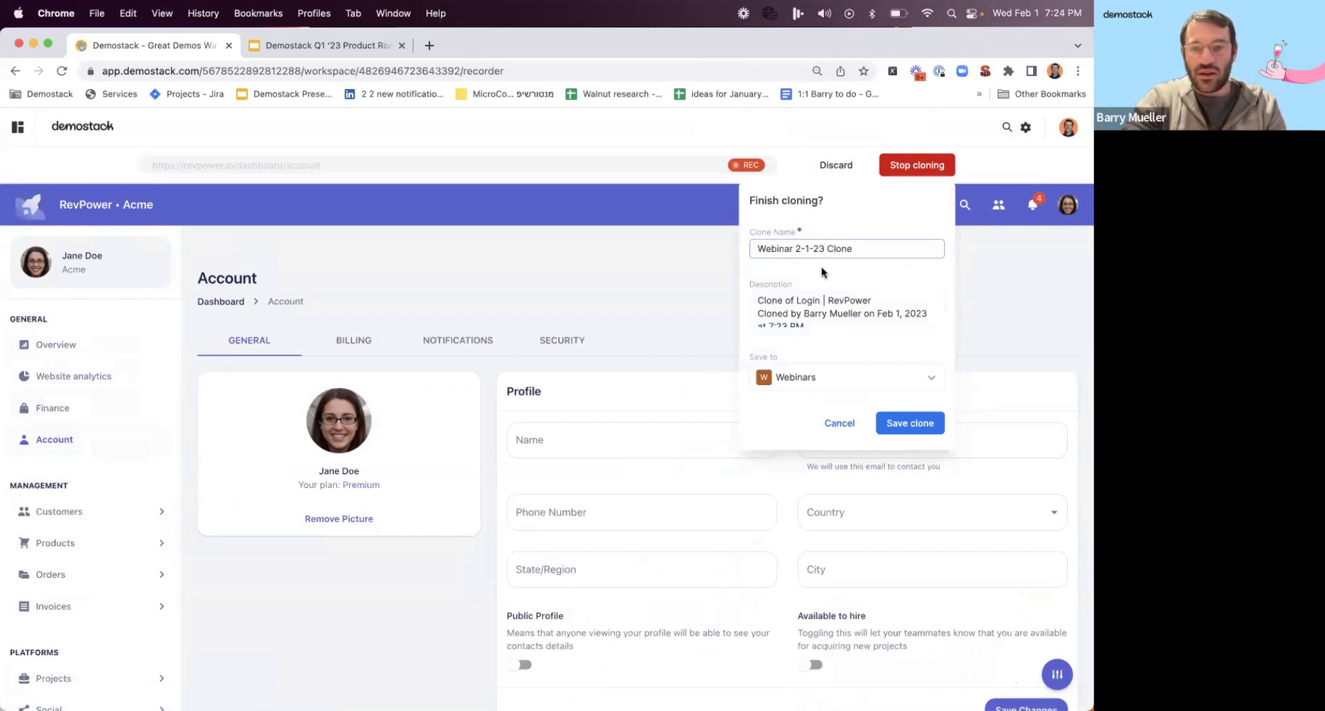
left_click(905, 423)
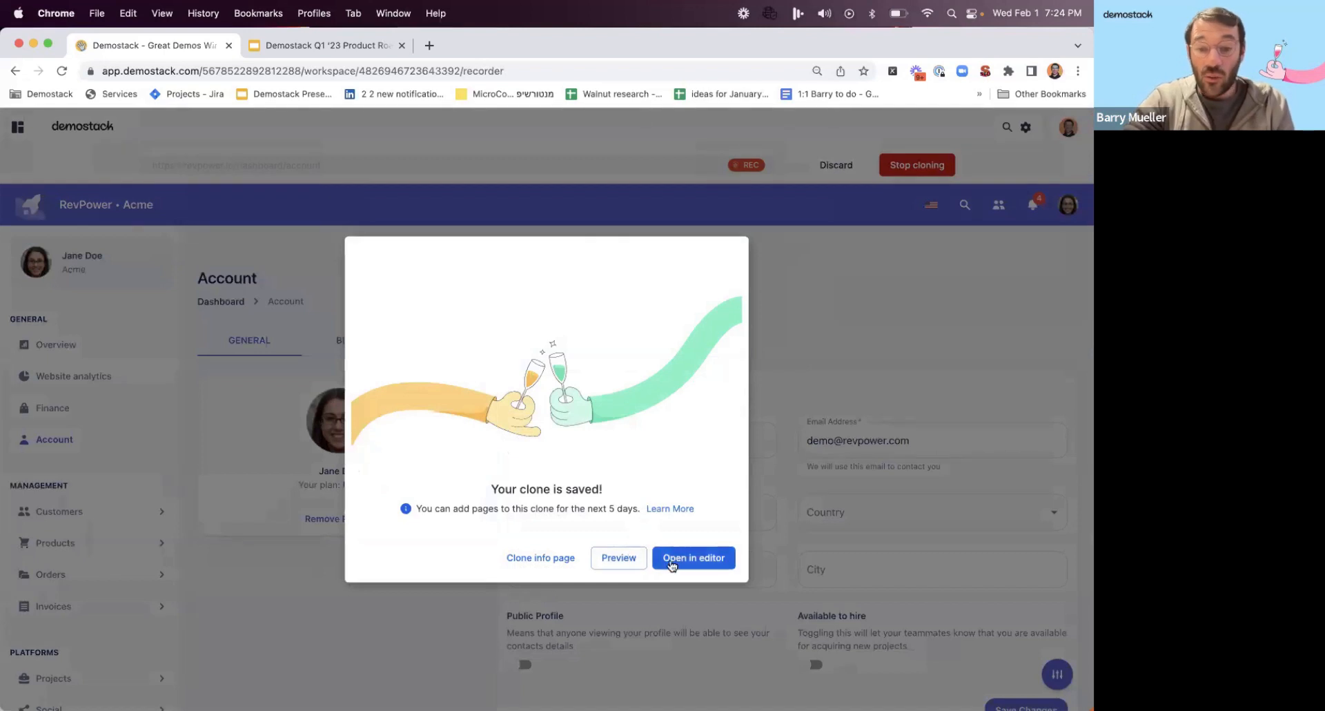
Open the saved clone in the editor and change the Weekly earnings figure on the Overview page to $1,750,000.
left_click(671, 563)
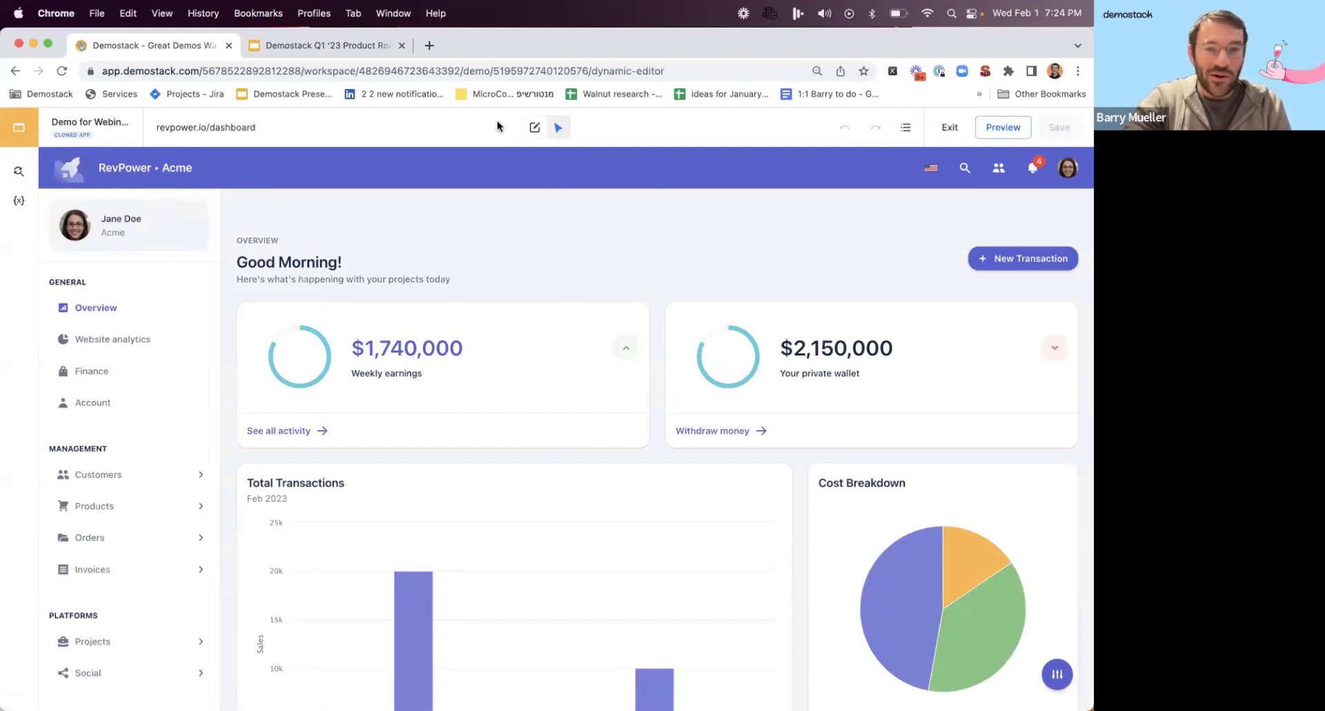
left_click(535, 127)
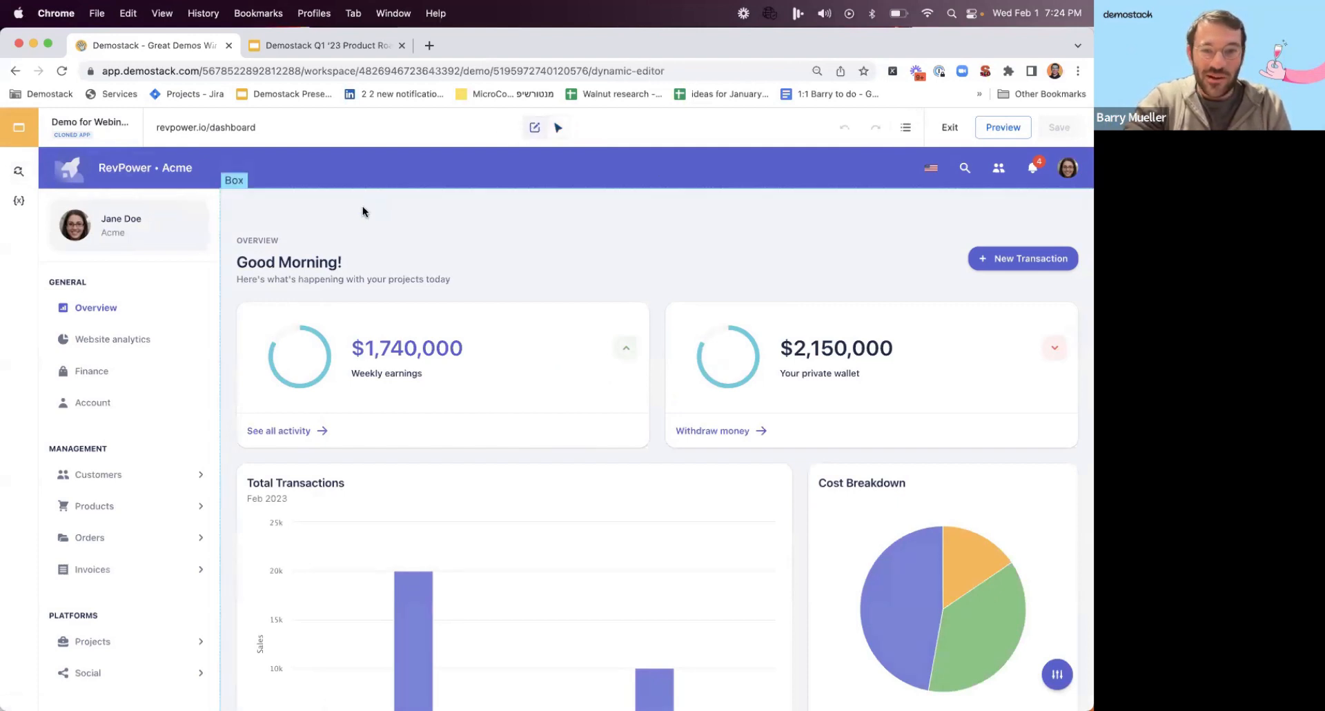
left_click(352, 257)
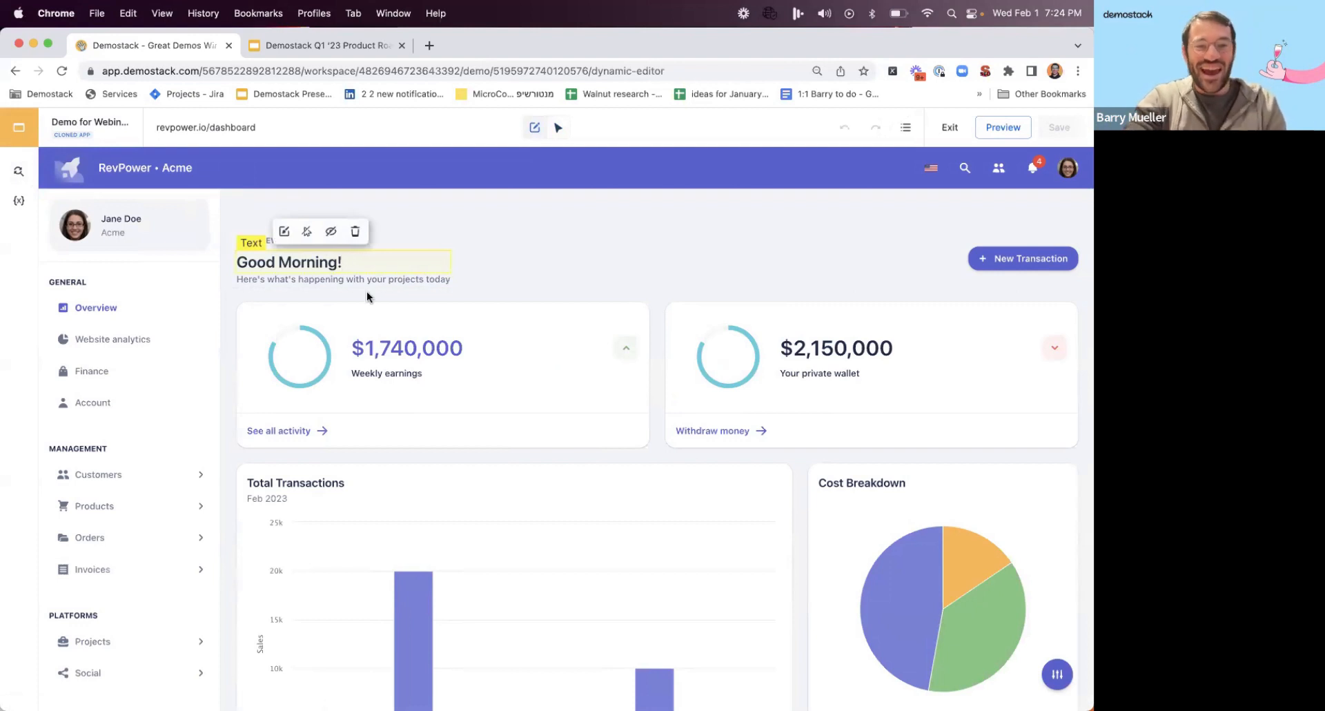
left_click(394, 338)
key("BackSpace")
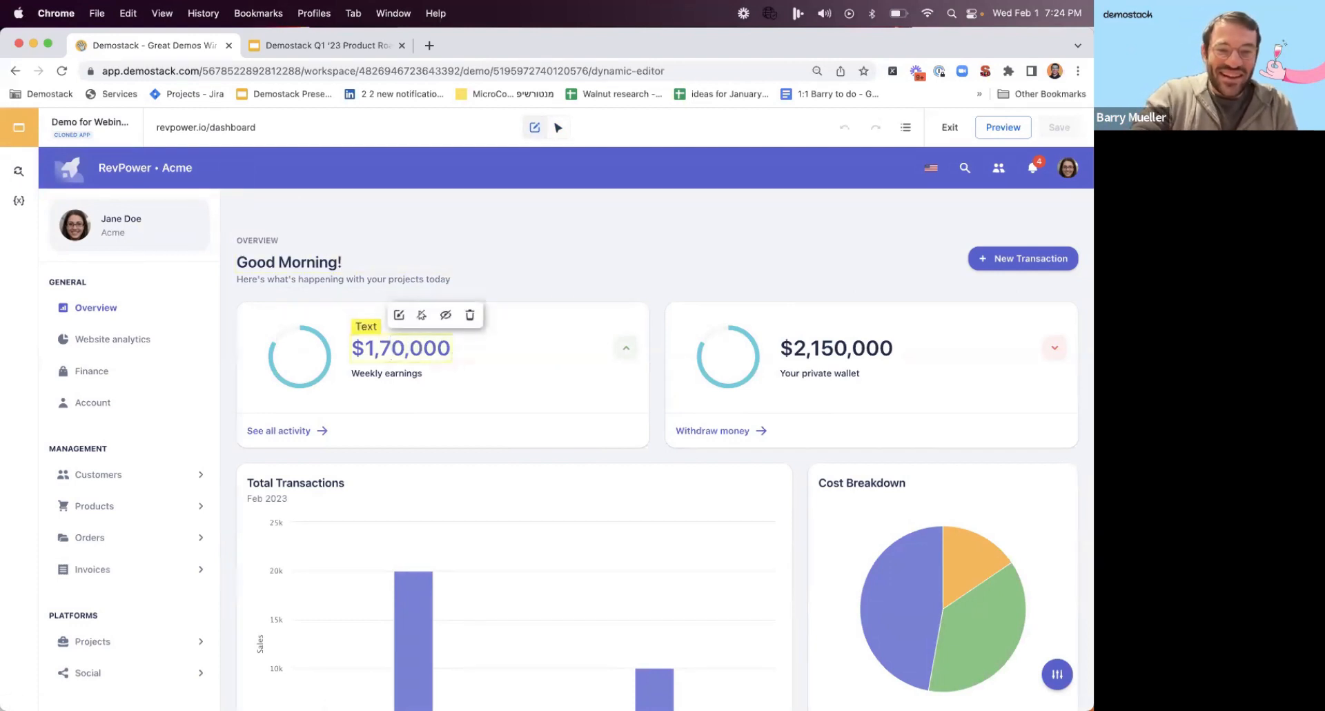
type("5")
left_click(545, 276)
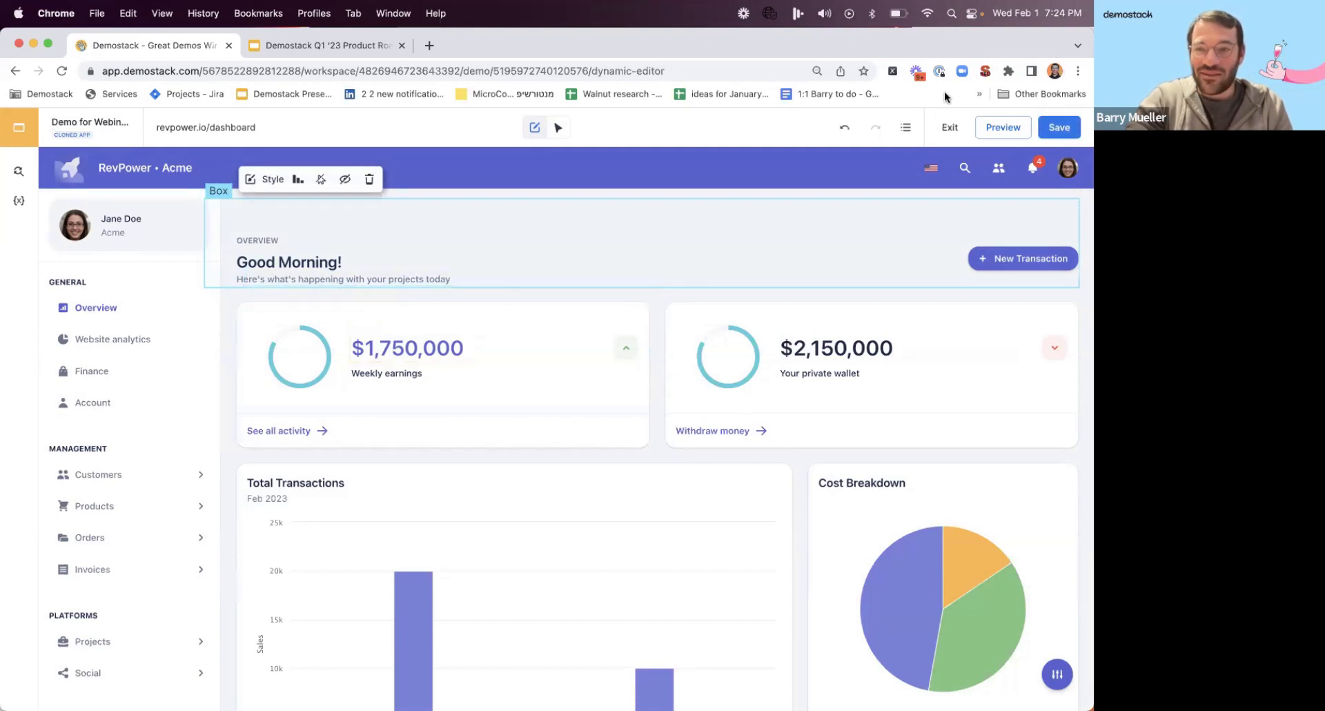
Save the edited demo under the name "Webinar 2-1-23 Demo" and exit the editor.
left_click(1065, 130)
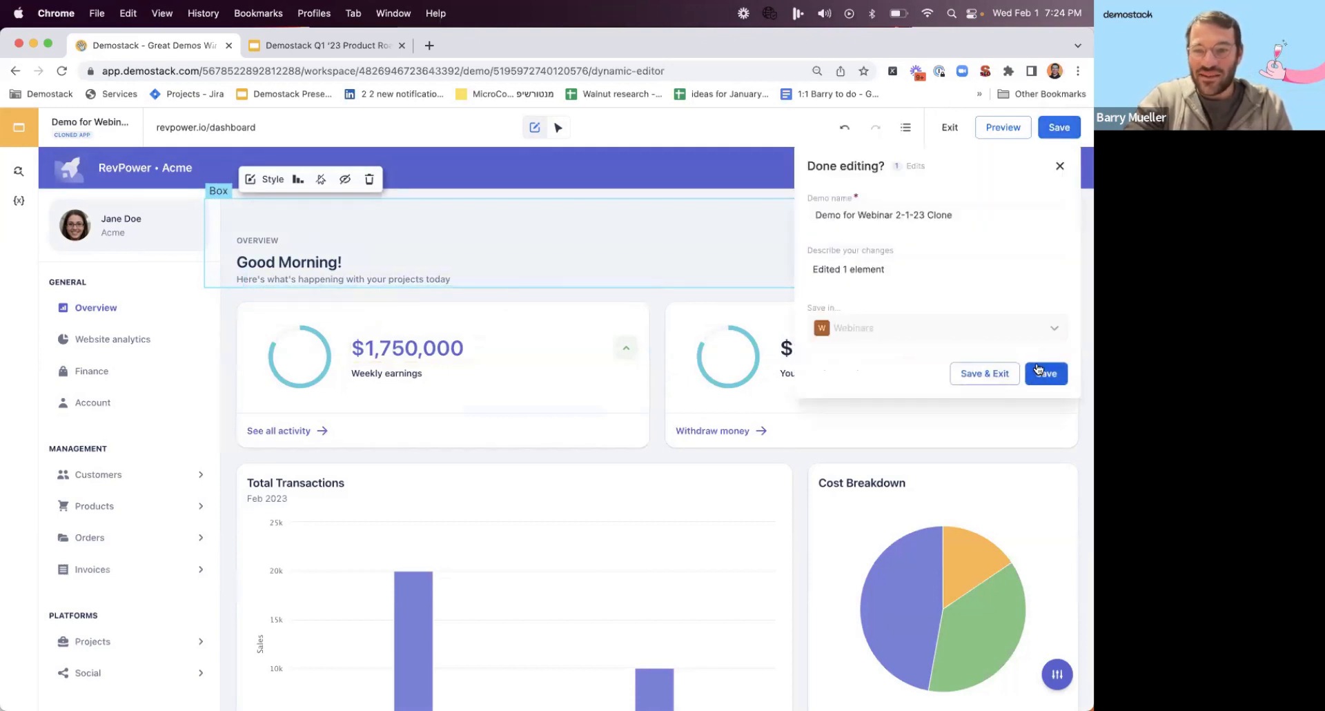
double_click(936, 215)
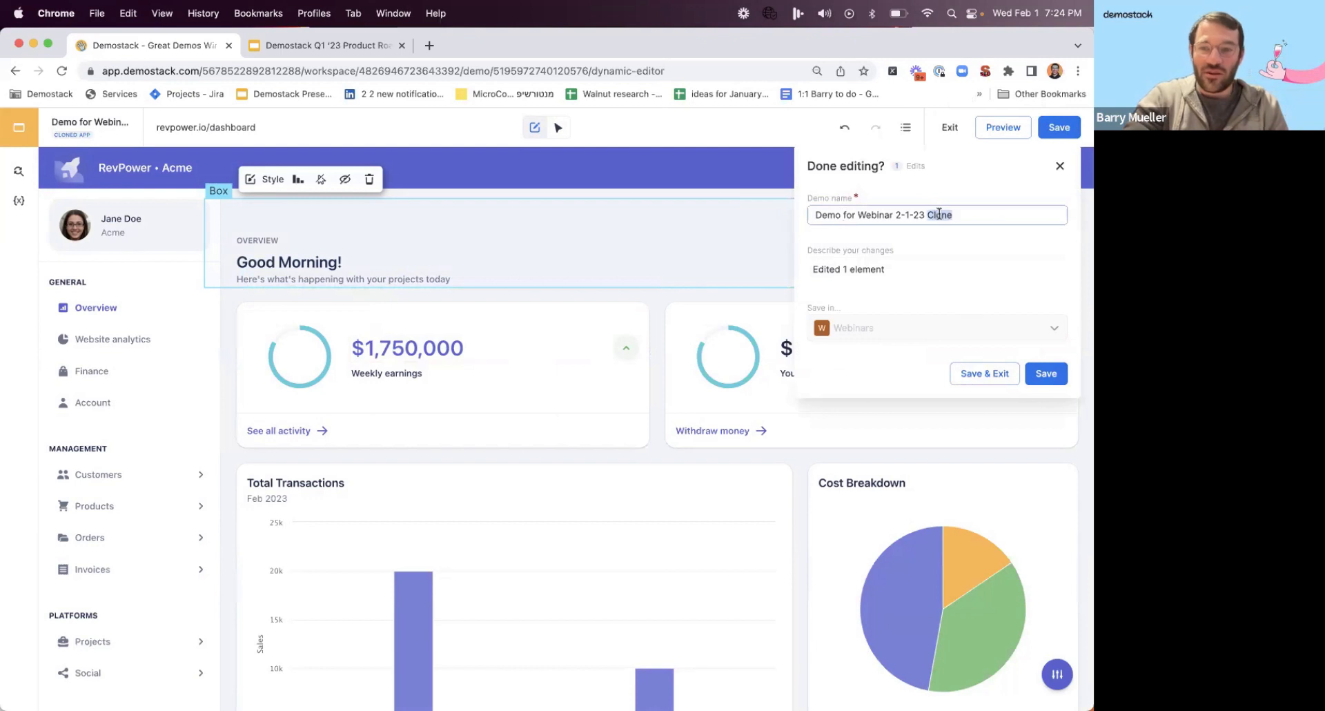
key("BackSpace")
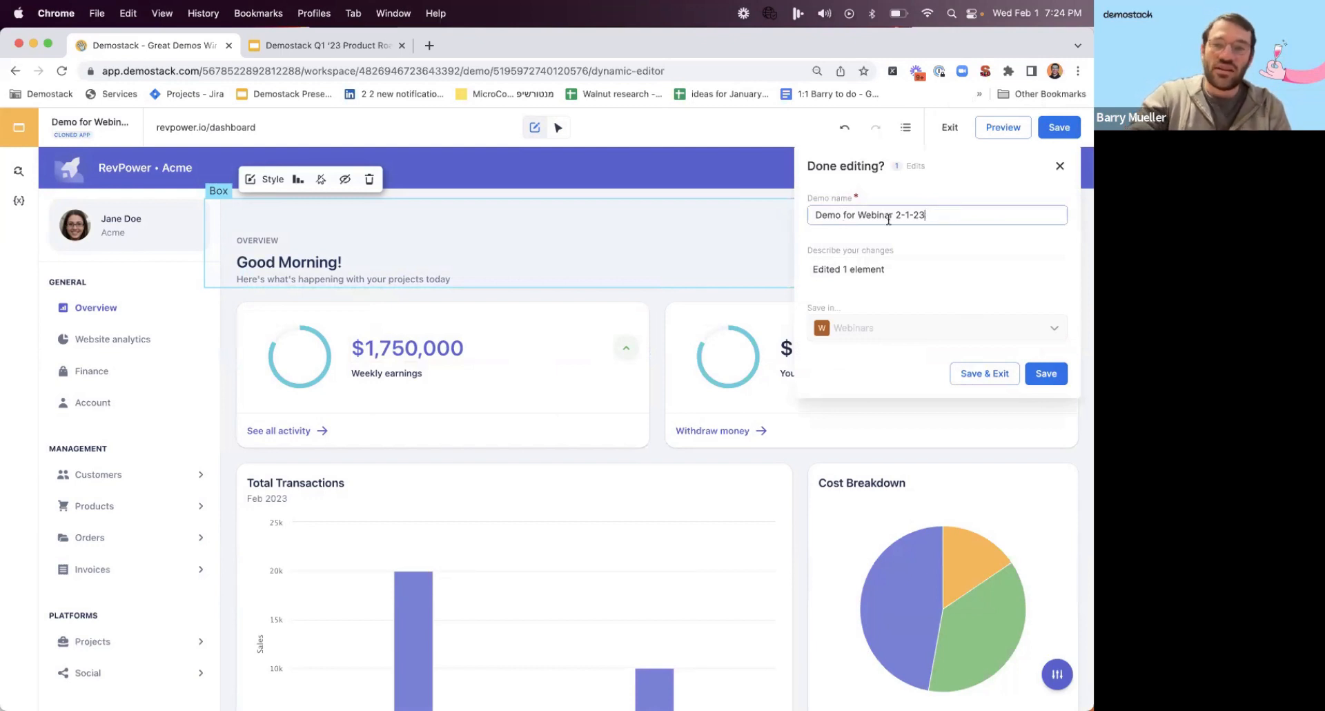
left_click_drag(858, 215, 778, 215)
left_click(854, 214)
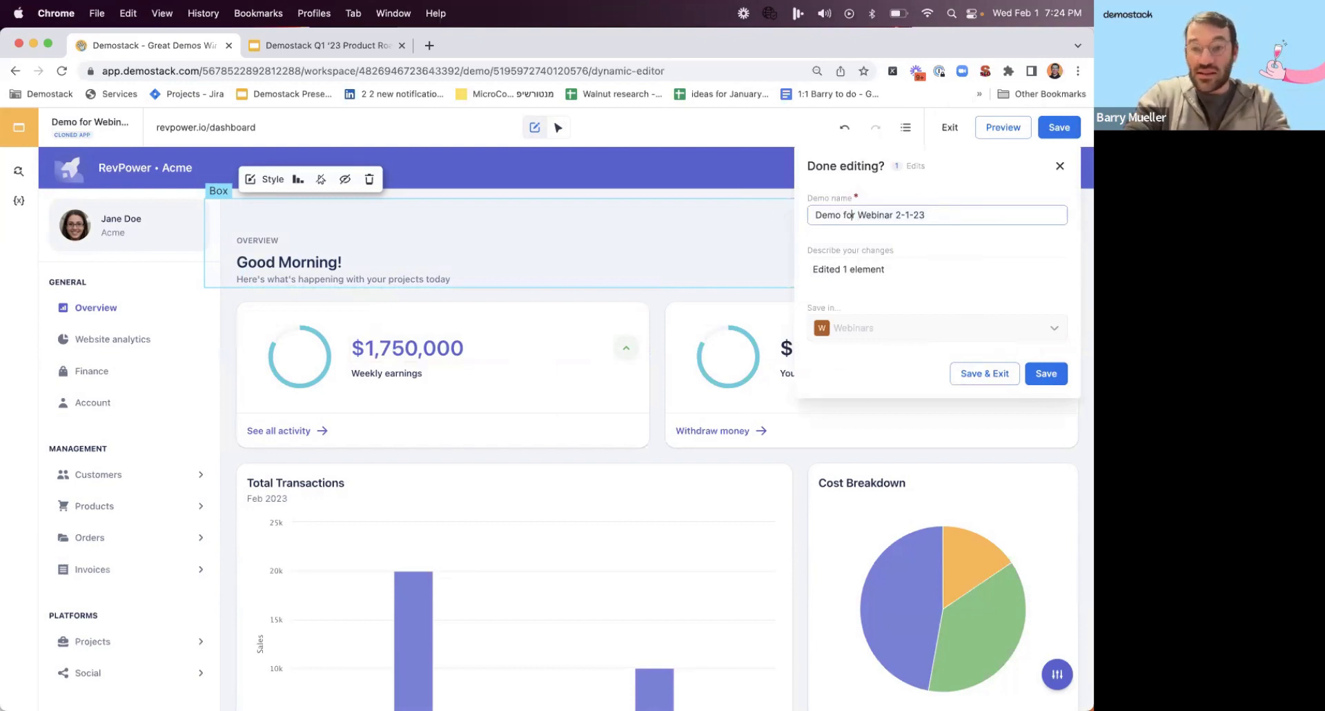
double_click(840, 215)
key("BackSpace")
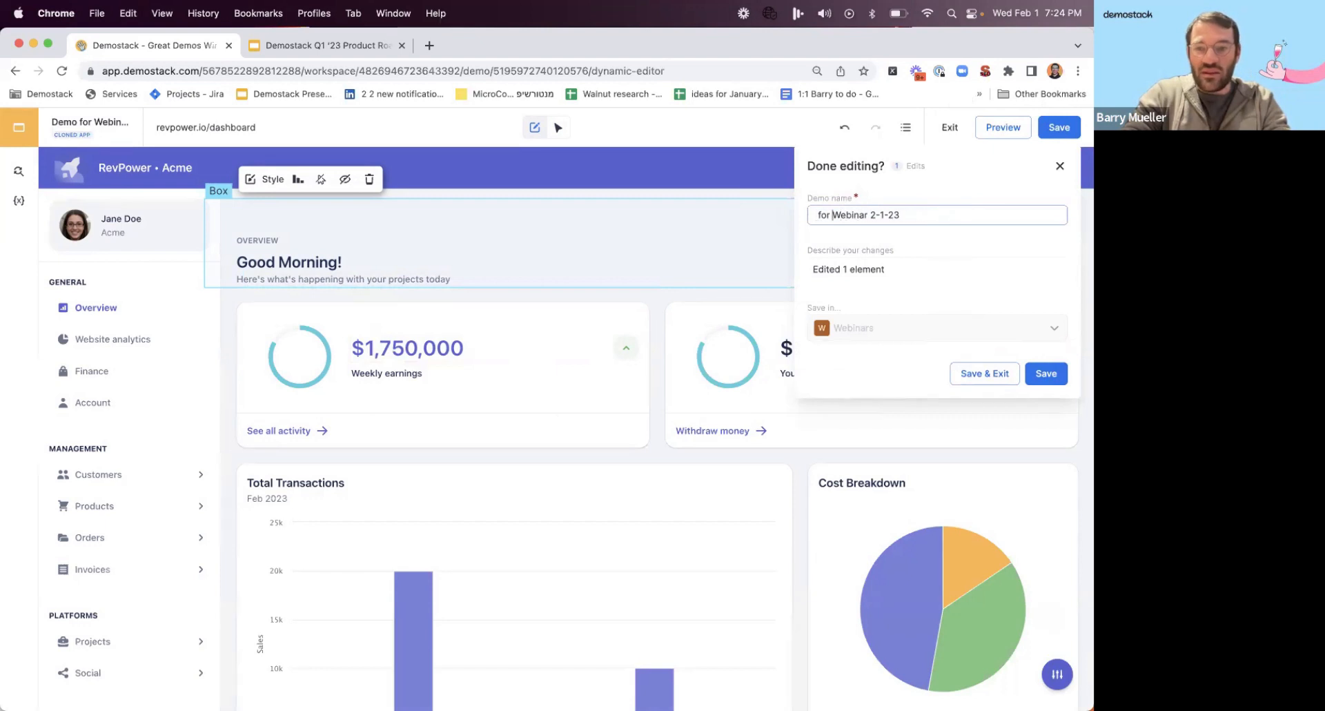
left_click_drag(833, 215, 816, 215)
key("BackSpace")
type("Demo")
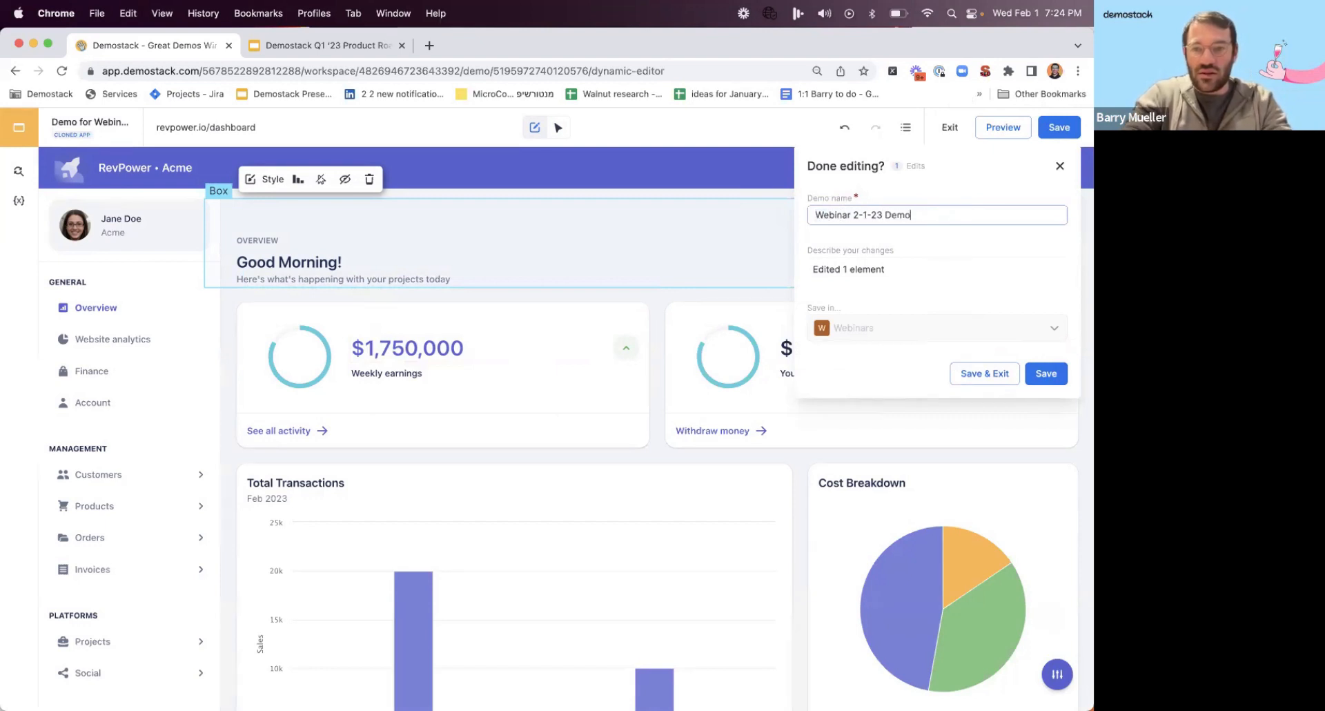
left_click(1031, 377)
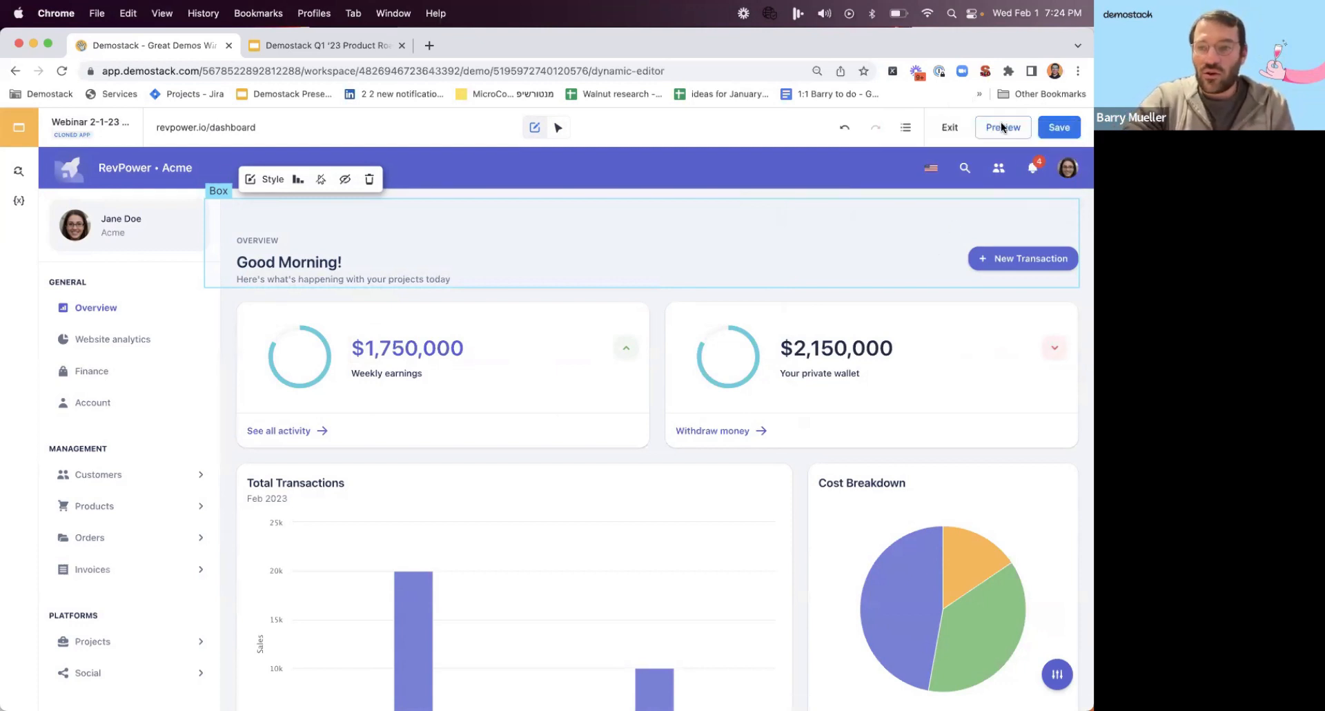
left_click(951, 127)
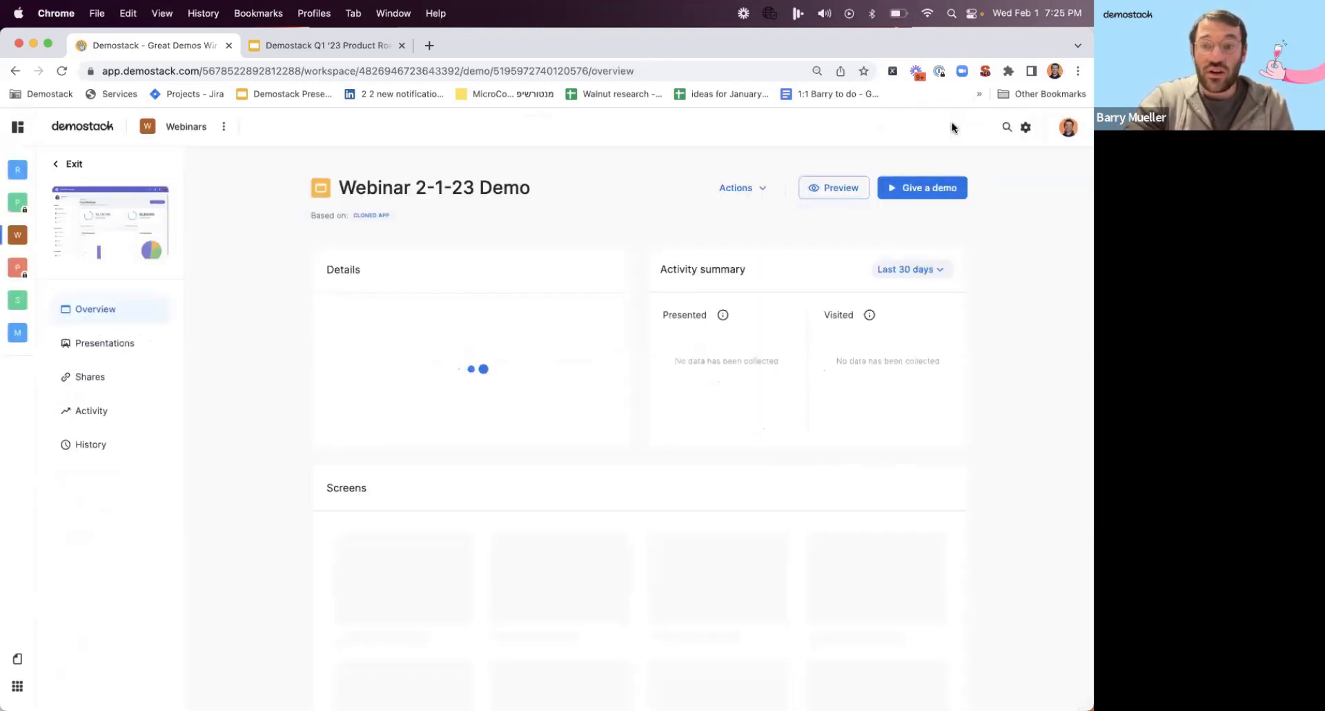
left_click(737, 188)
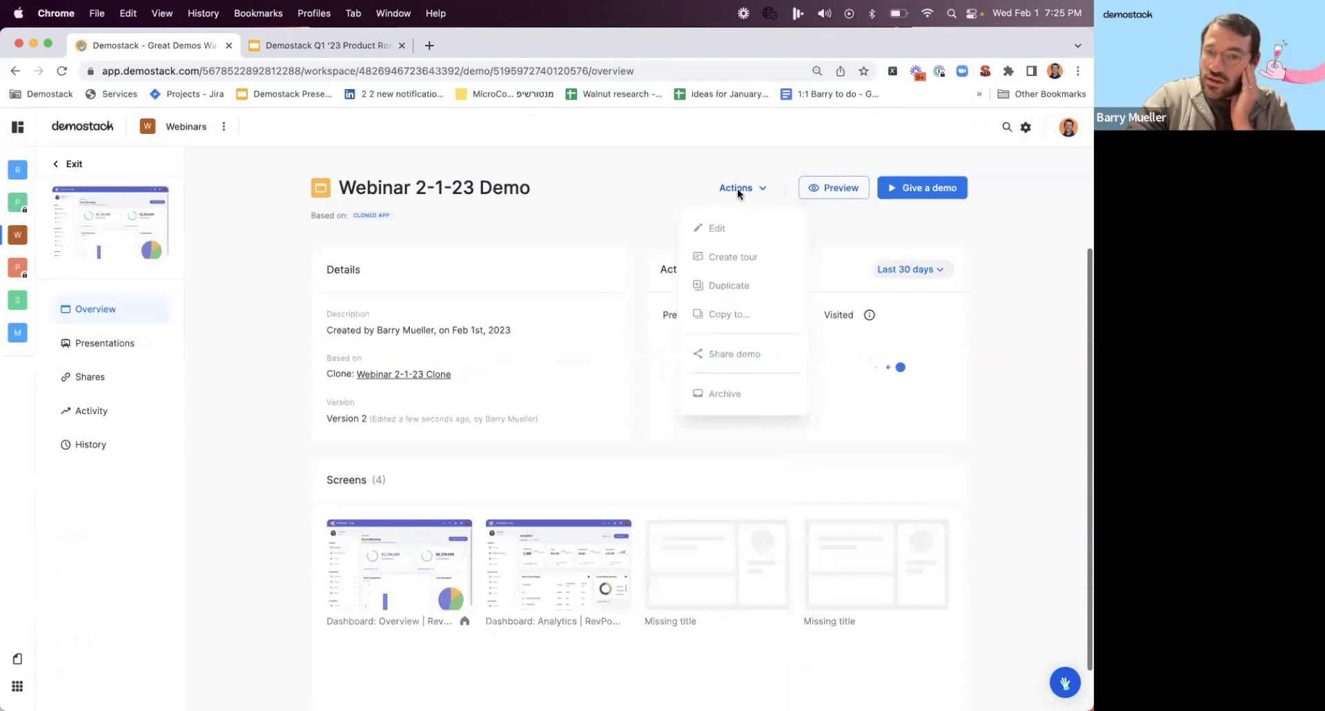
left_click(589, 196)
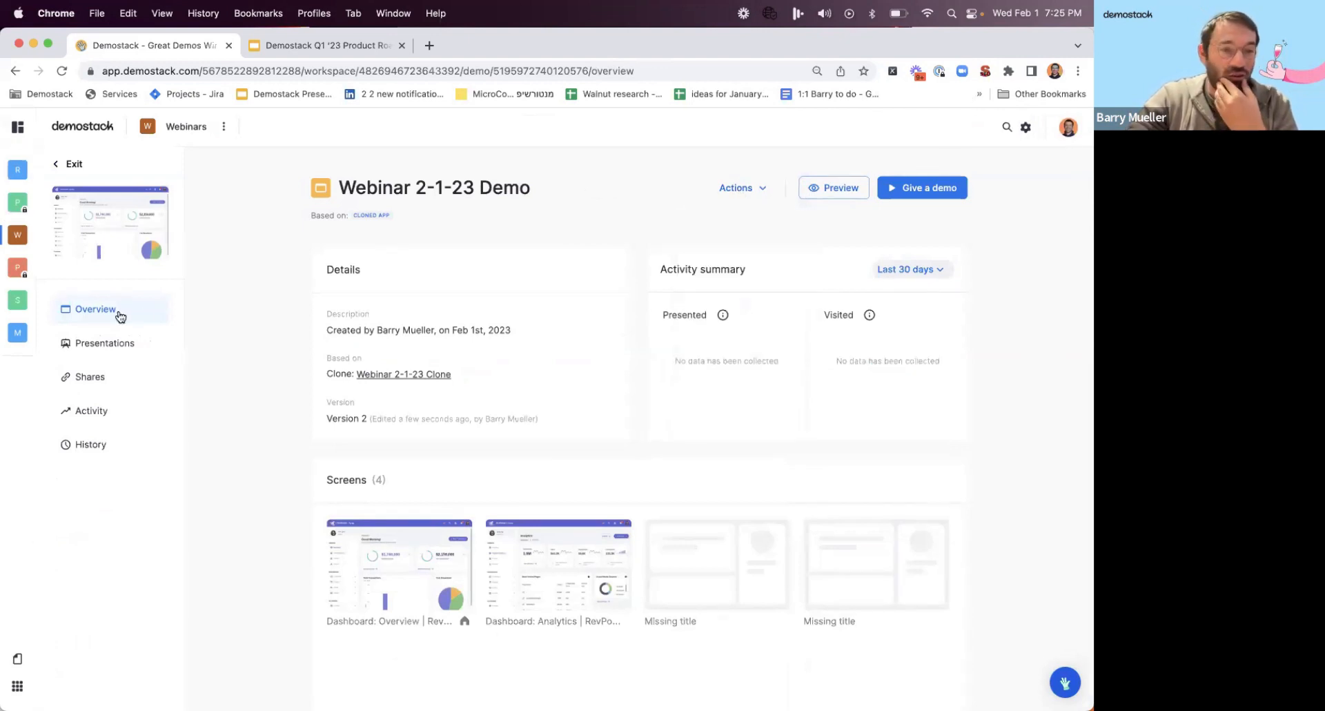
left_click(18, 237)
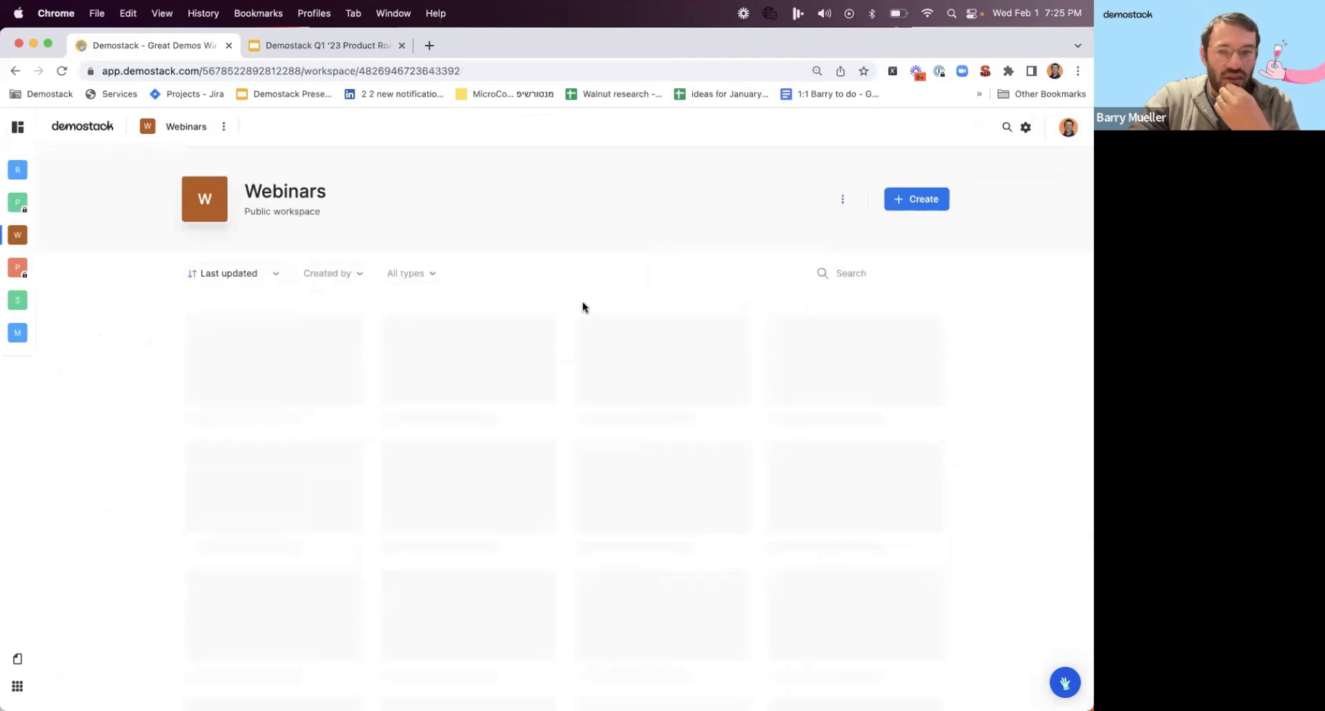
left_click(901, 201)
left_click(918, 301)
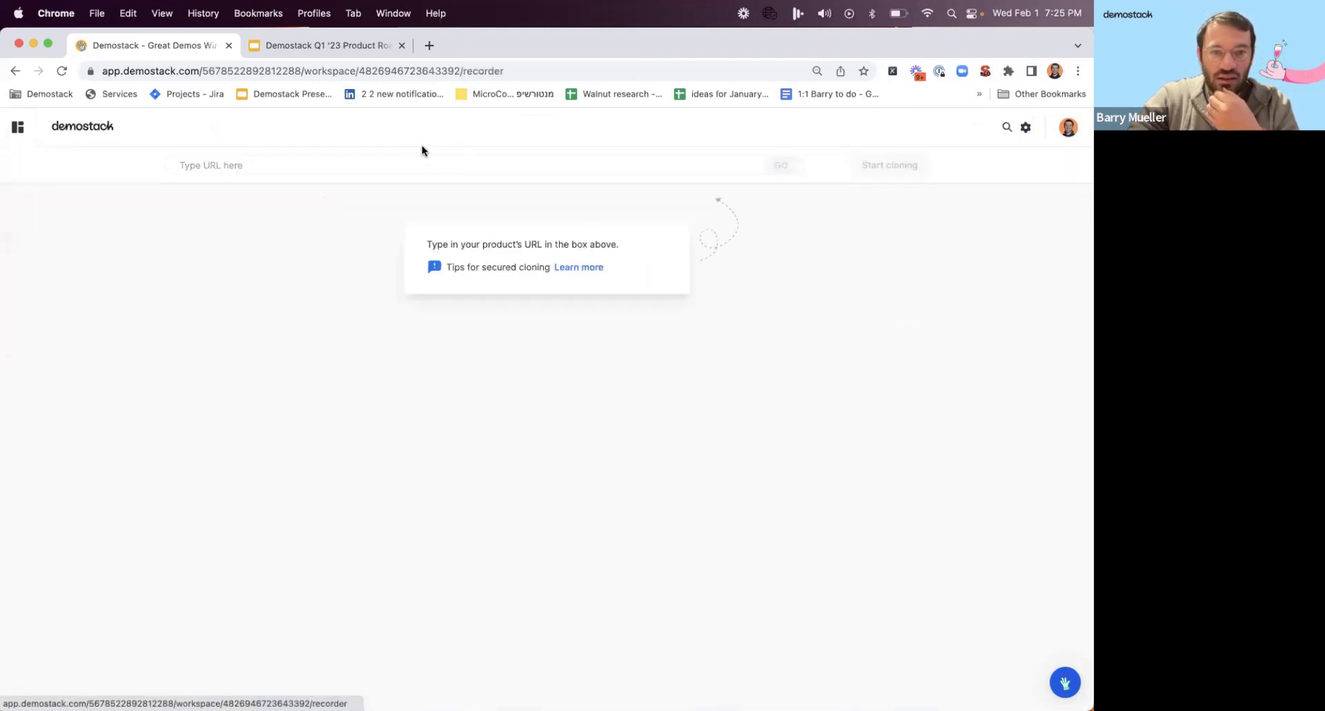
type("sa")
key("BackSpace")
key("BackSpace")
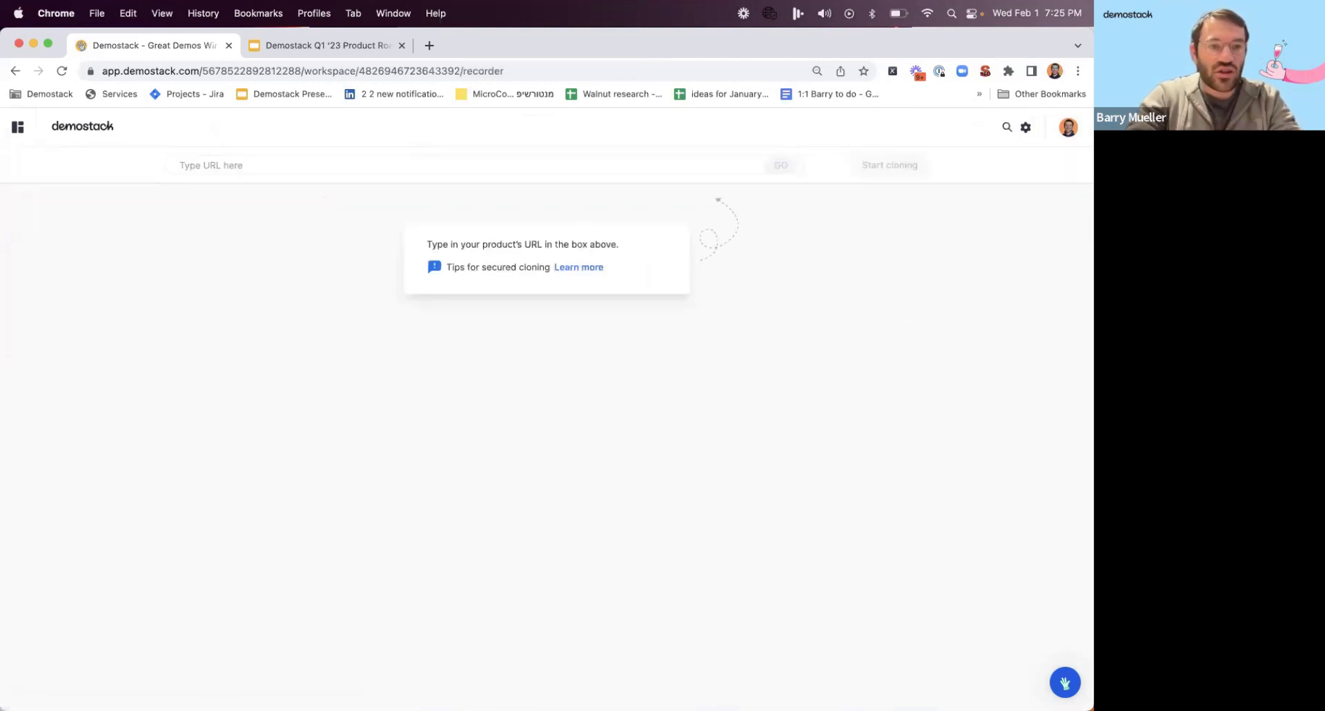
left_click(18, 127)
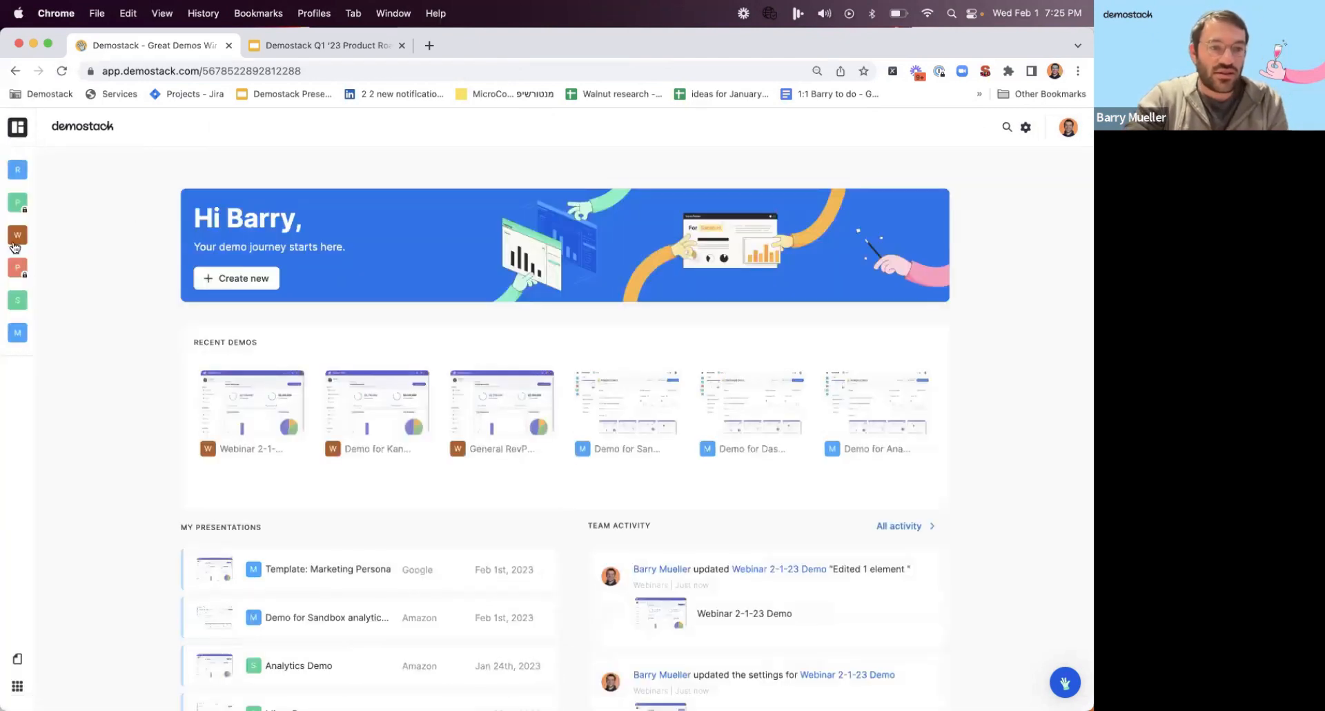
Open "Webinar 2-1-23 Demo" from the Webinars workspace, create a tour from it and start capturing.
left_click(26, 240)
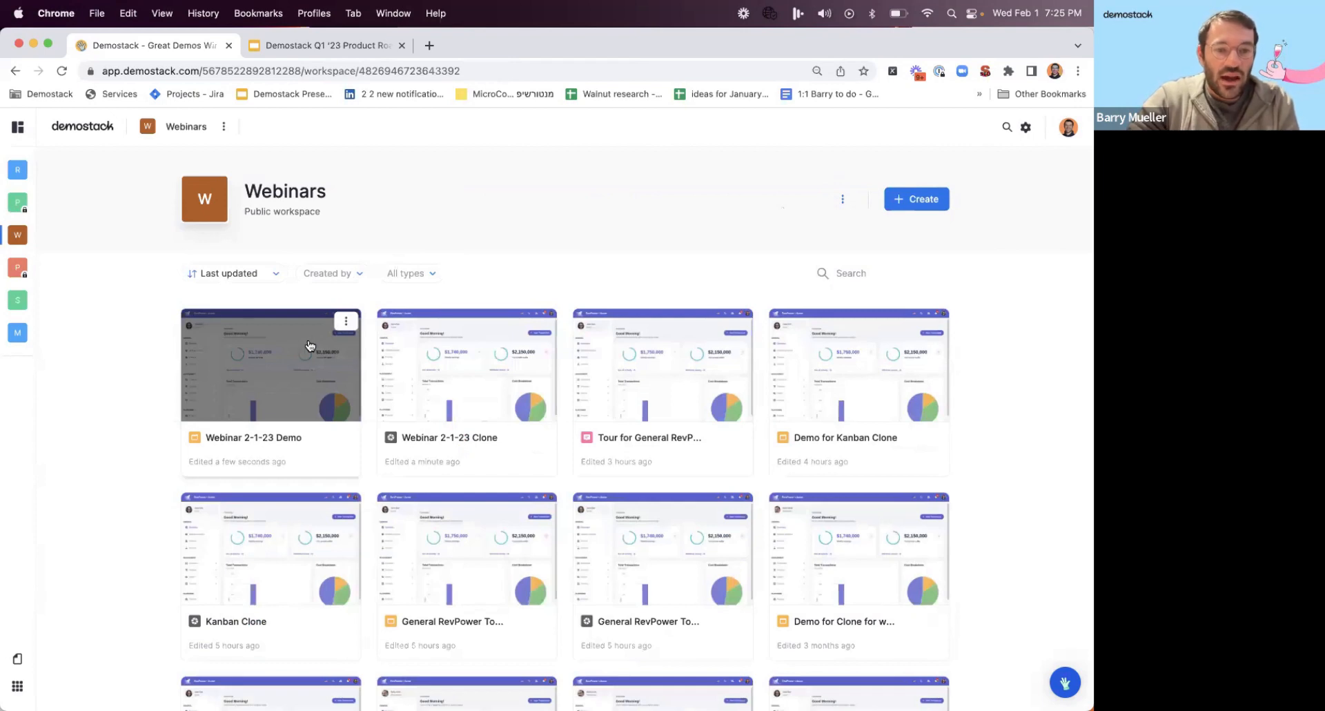
left_click(296, 360)
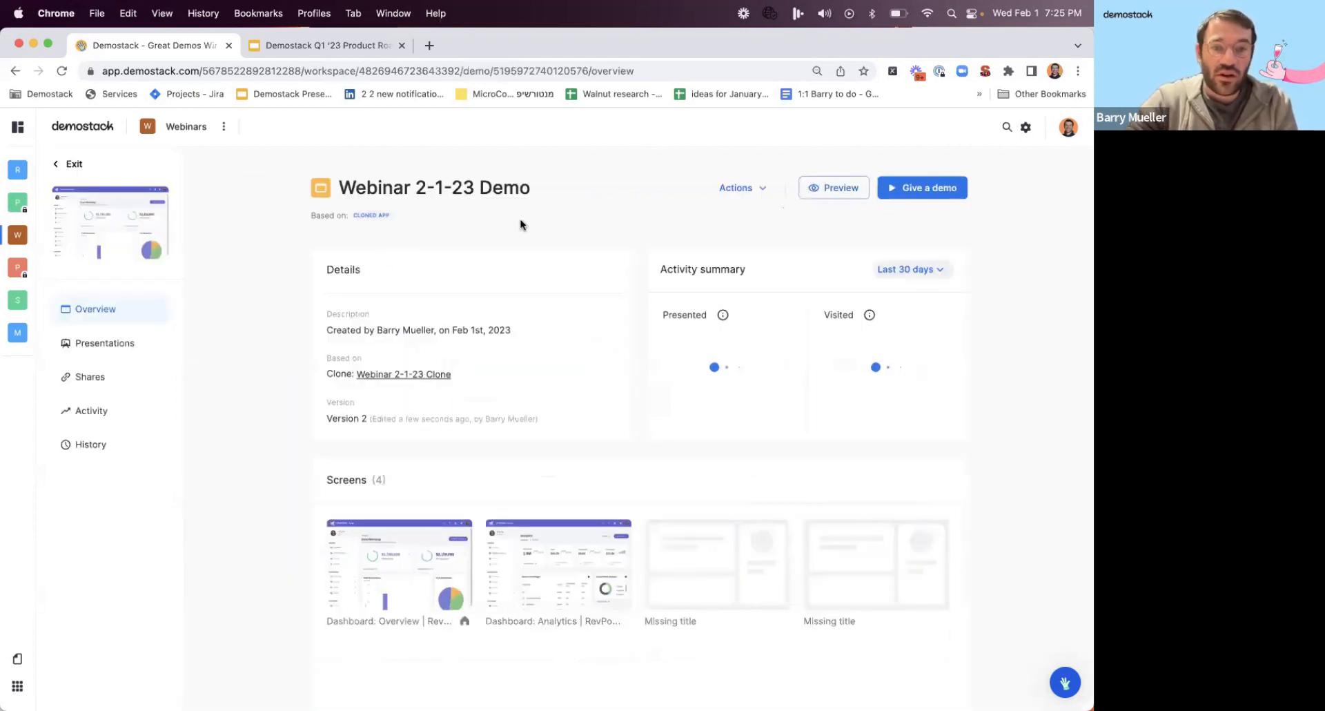
left_click(745, 189)
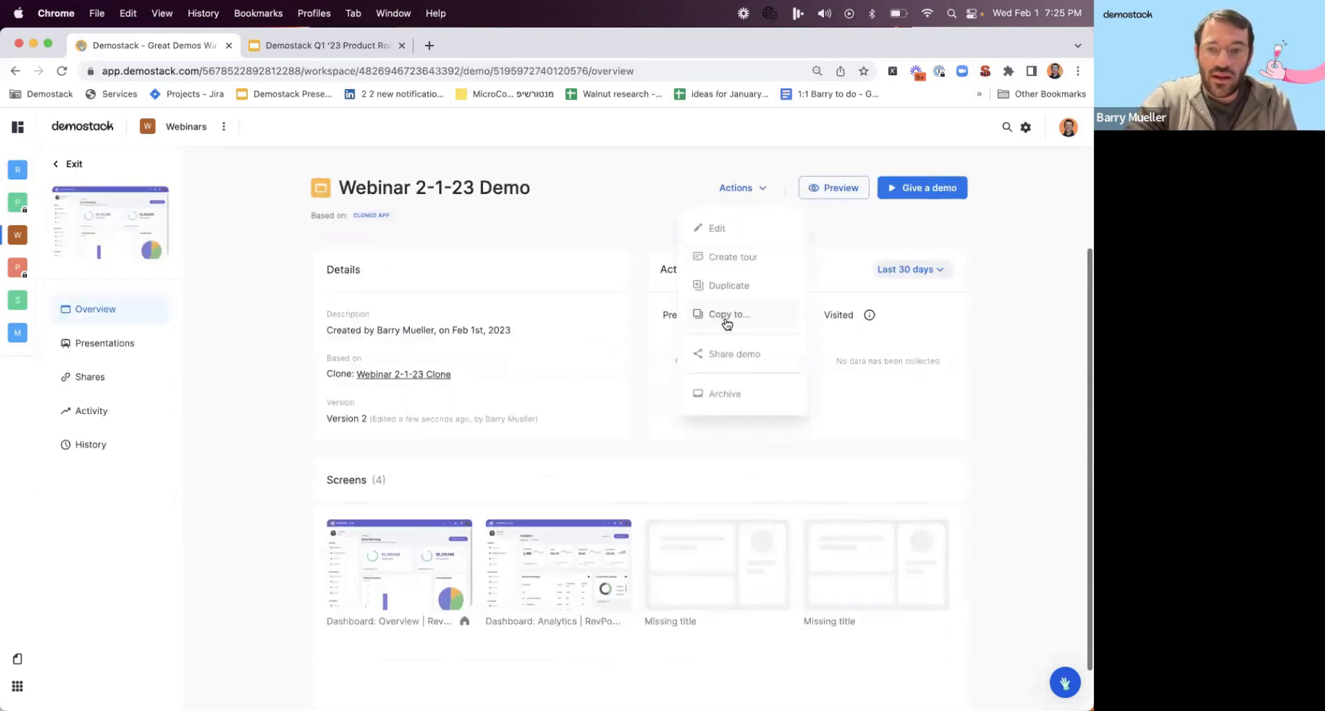
left_click(736, 256)
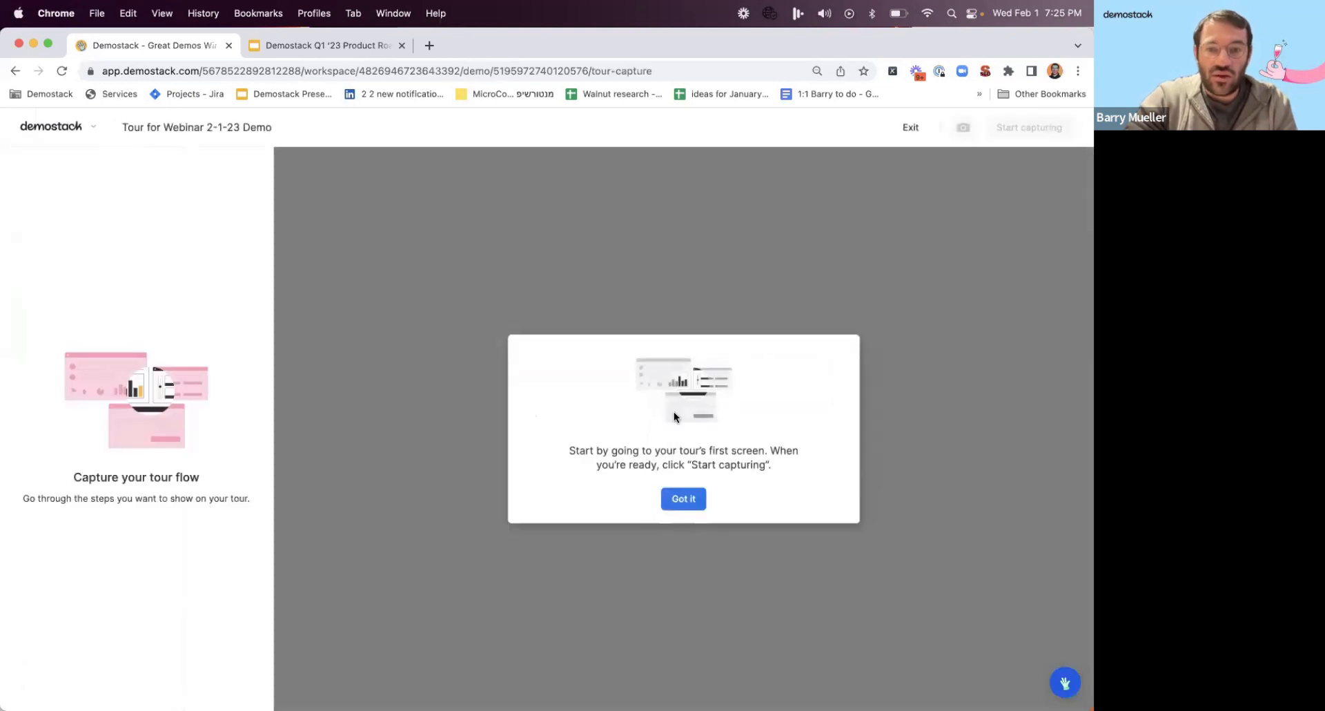
left_click(671, 495)
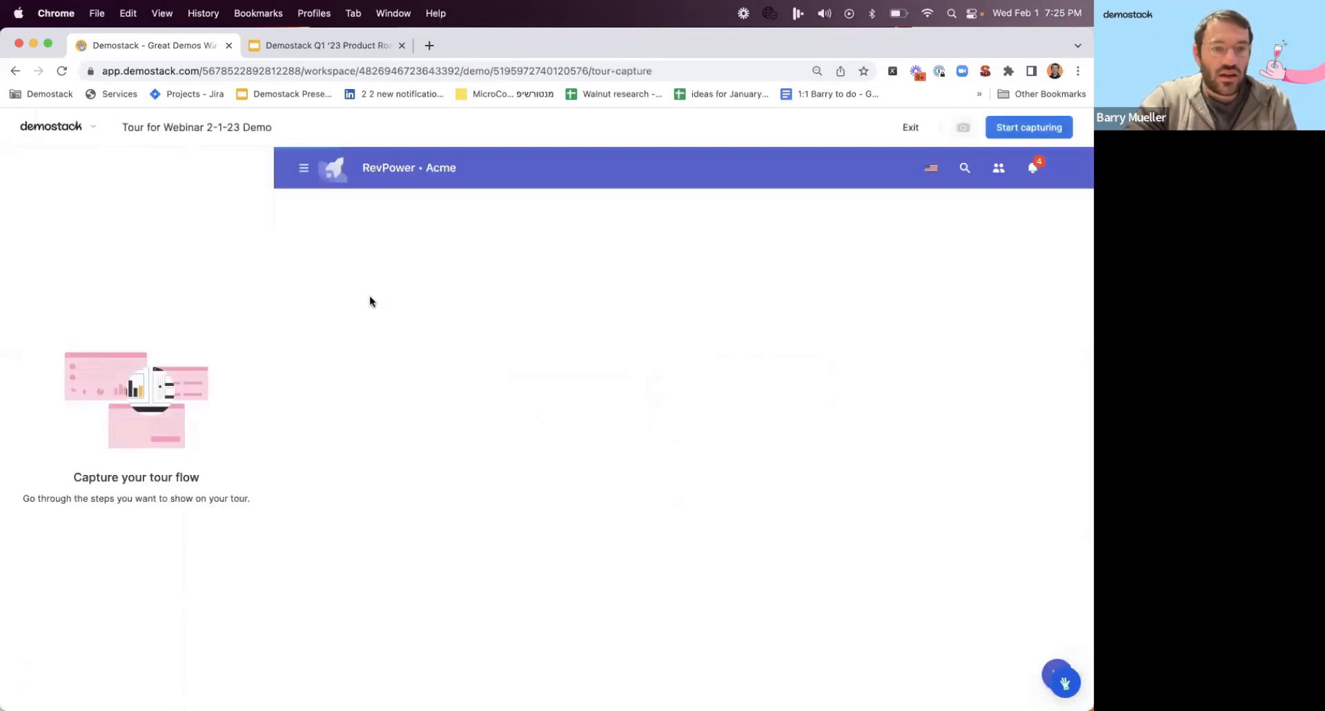
left_click(1032, 127)
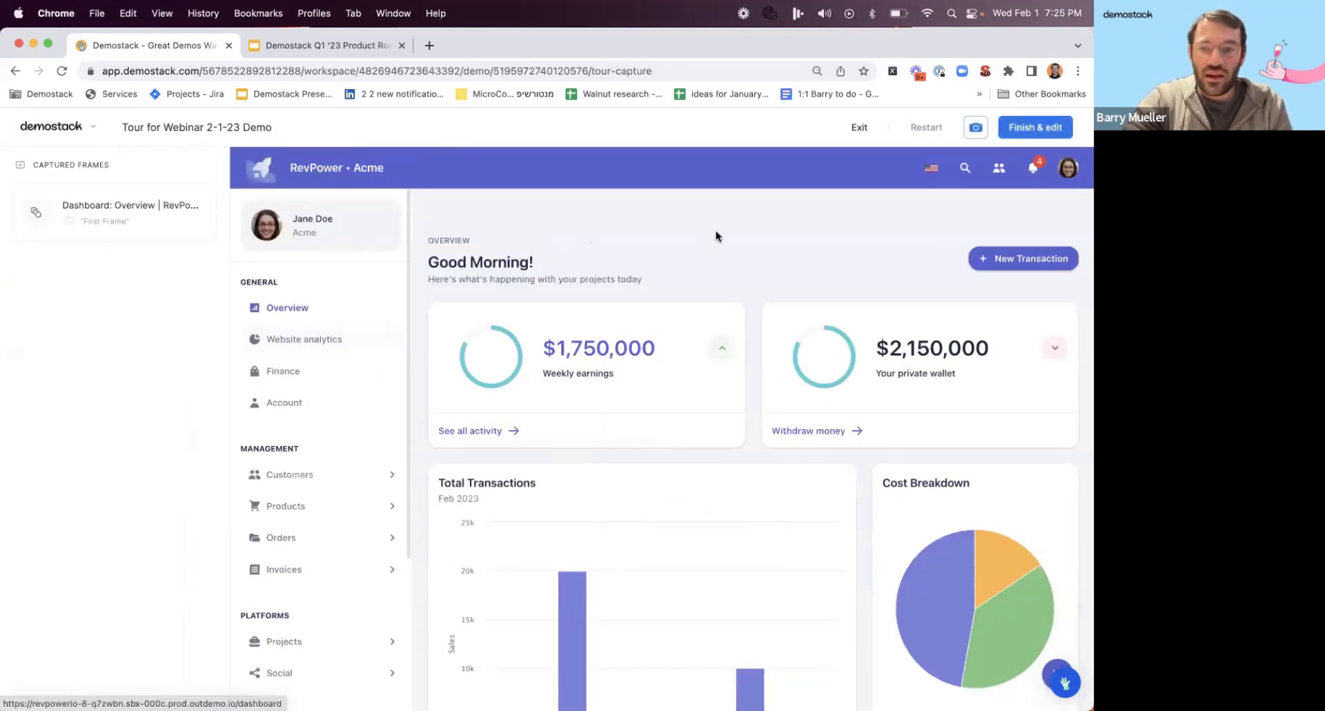
Capture tour frames on the Overview page for the Total Transactions heading and its Feb 5 bar.
scroll(875, 461, "down", 2)
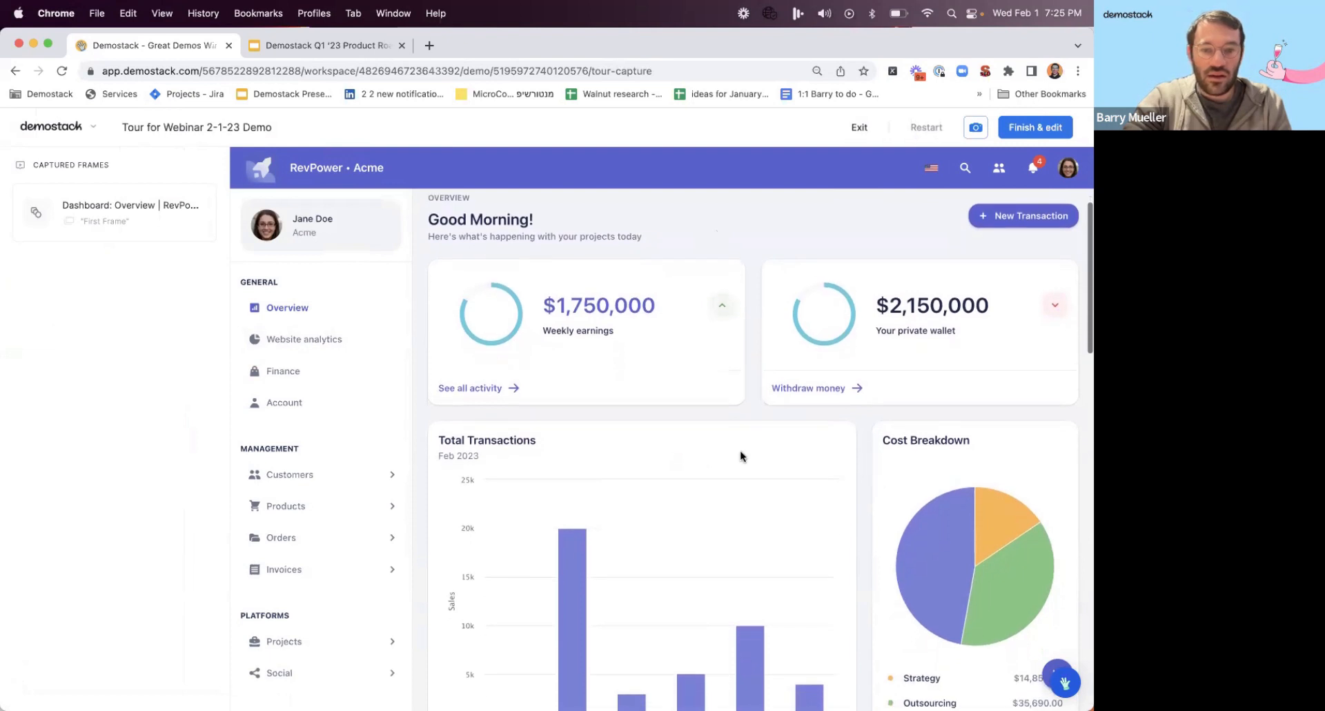
left_click(715, 447)
scroll(656, 447, "down", 5)
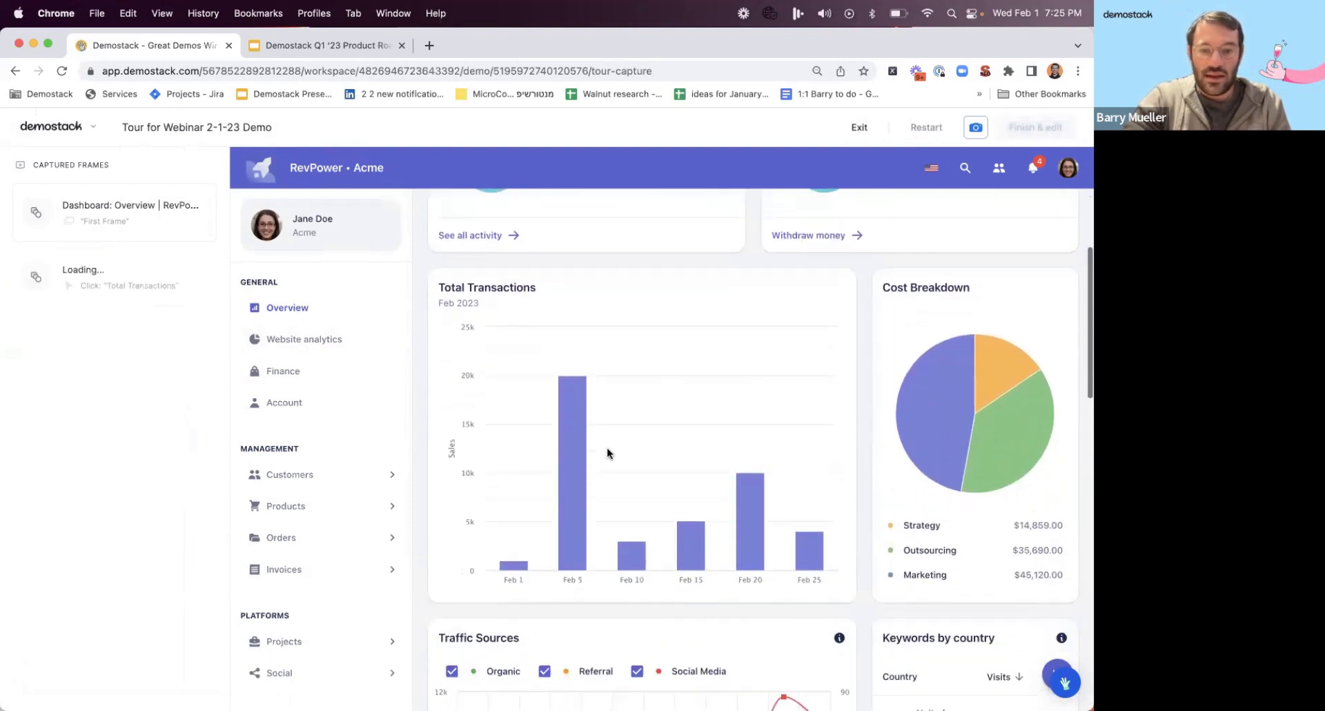
mouse_move(581, 450)
scroll(581, 451, "up", 2)
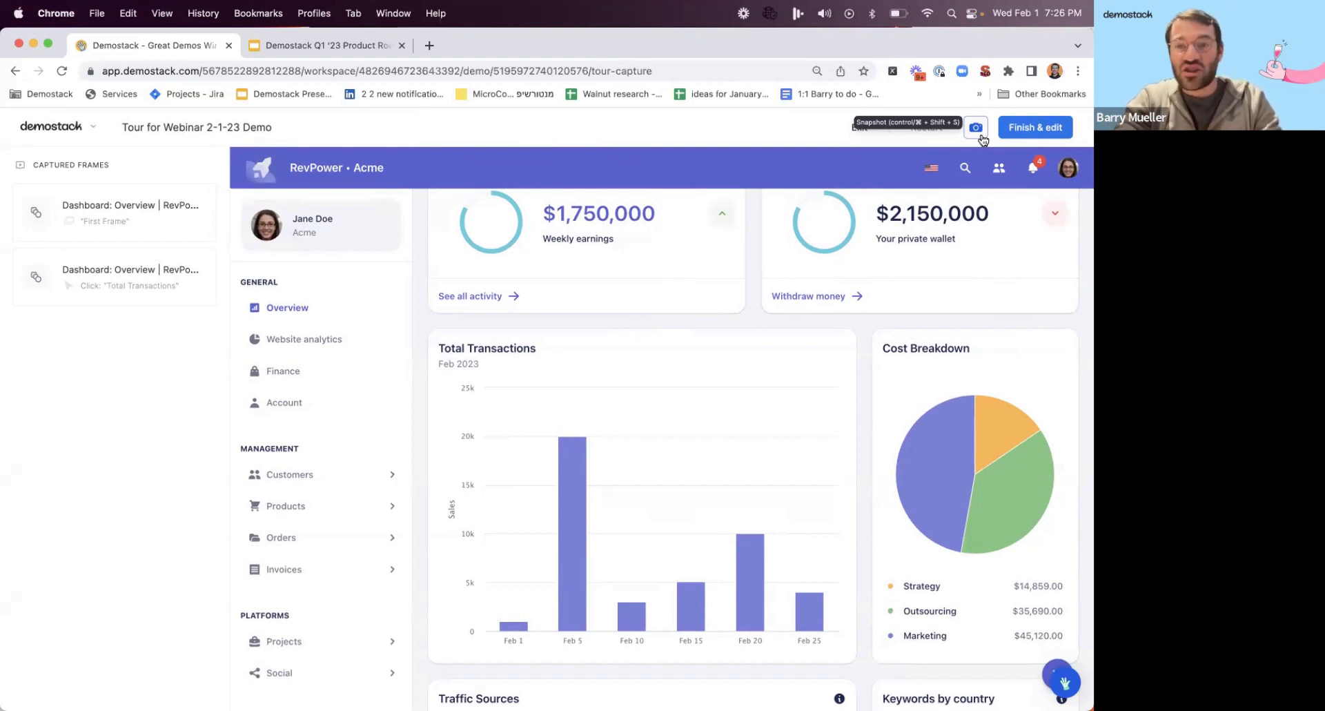
left_click(575, 453)
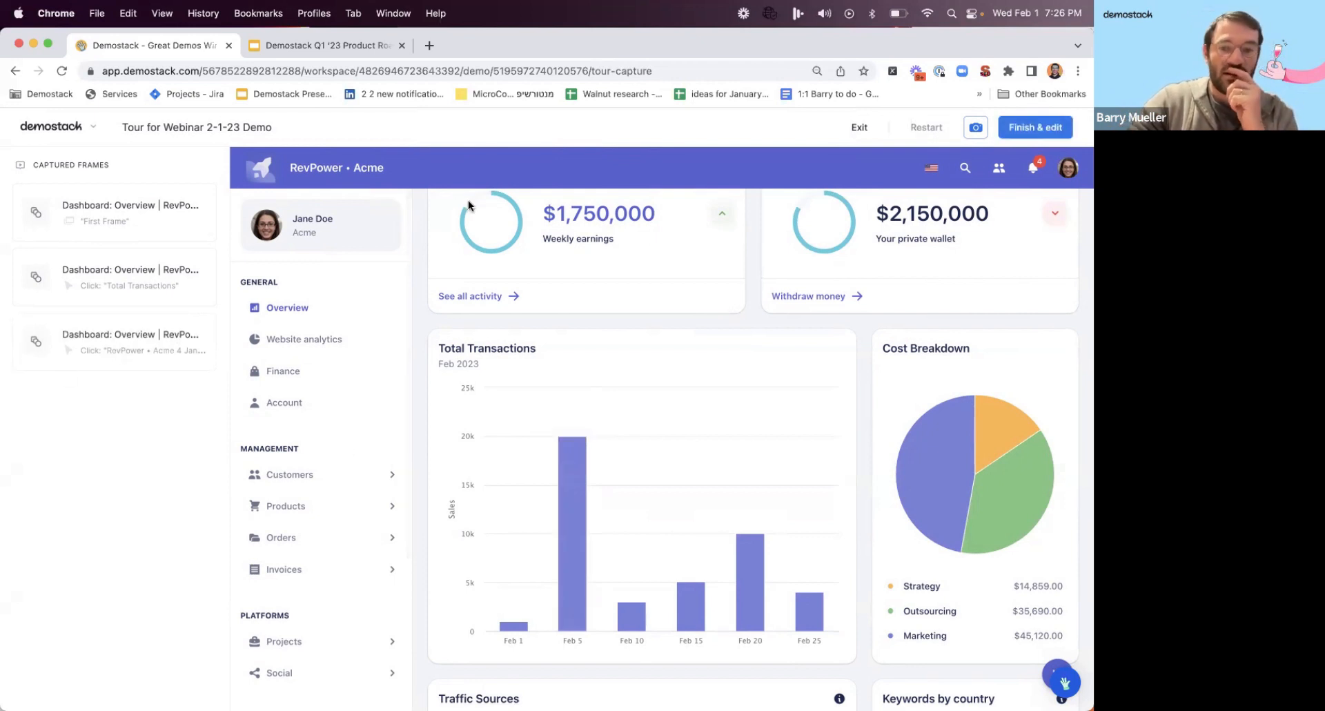
Examine the Cost Breakdown pie and the Total Transactions bars on the Overview page.
mouse_move(925, 469)
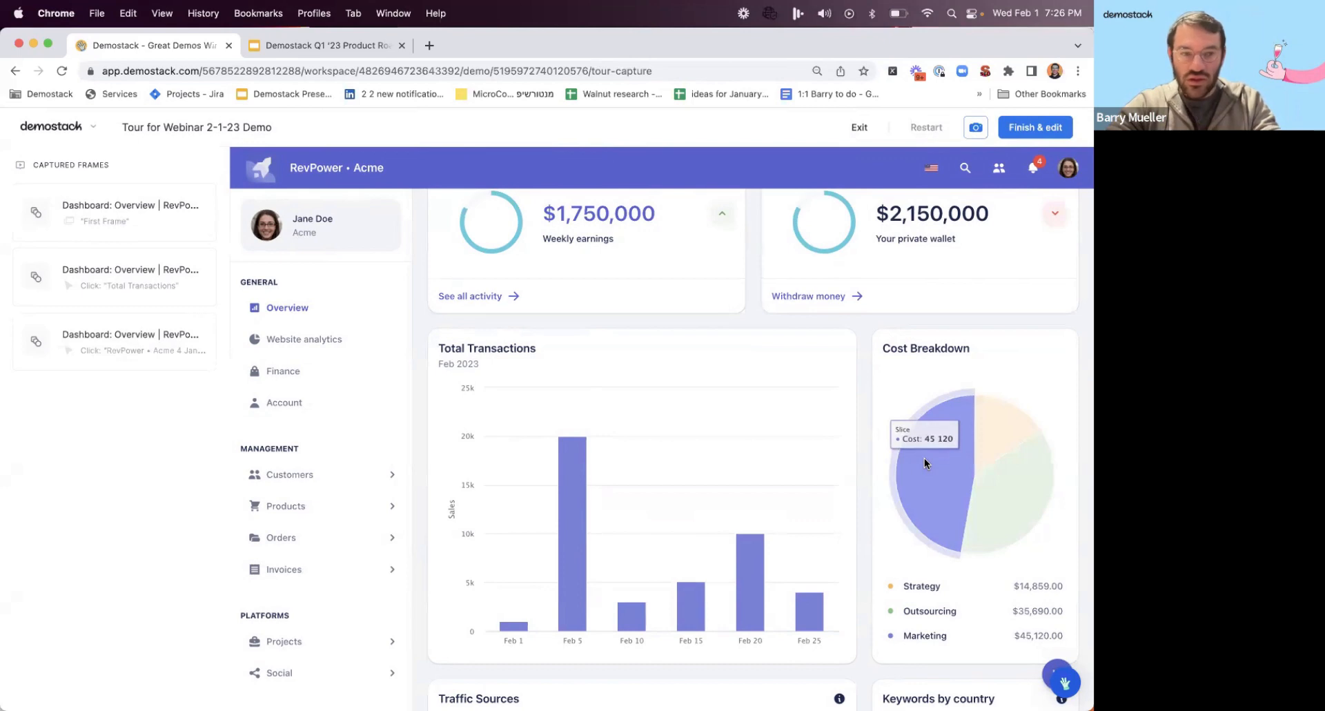
scroll(868, 521, "down", 1)
scroll(868, 521, "down", 5)
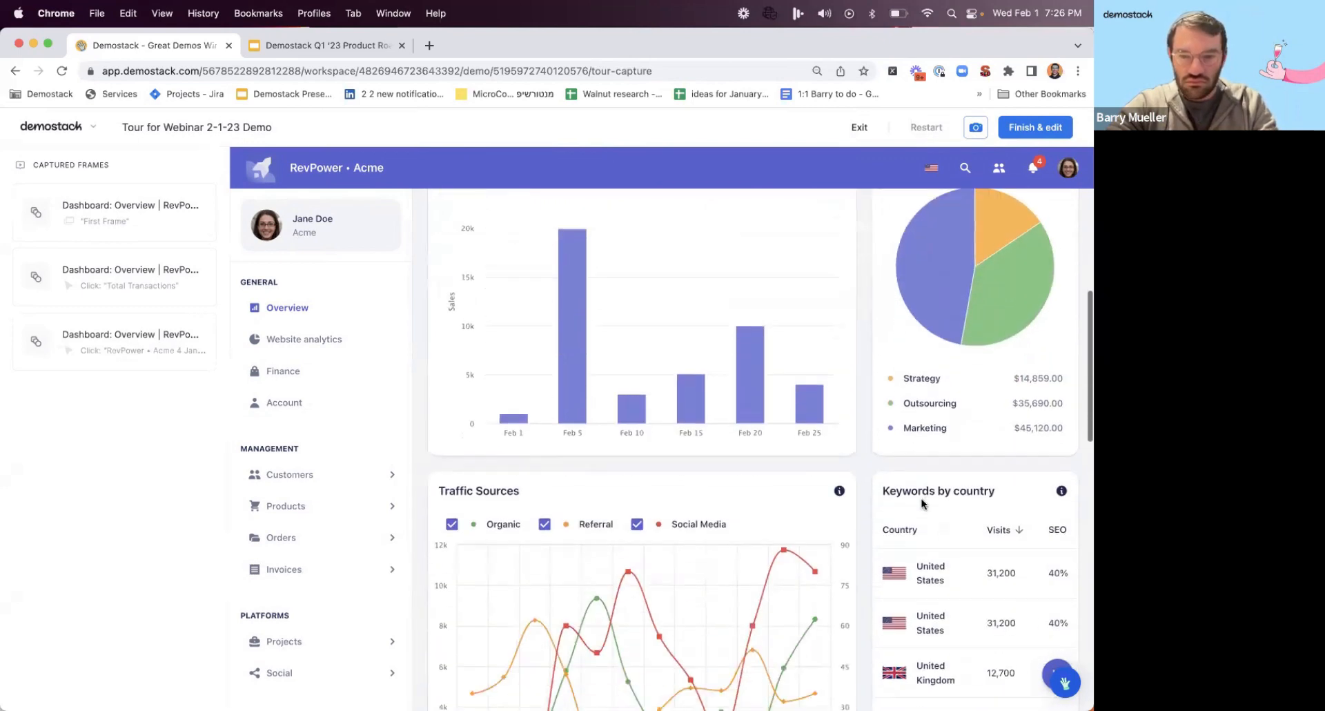
scroll(855, 441, "up", 6)
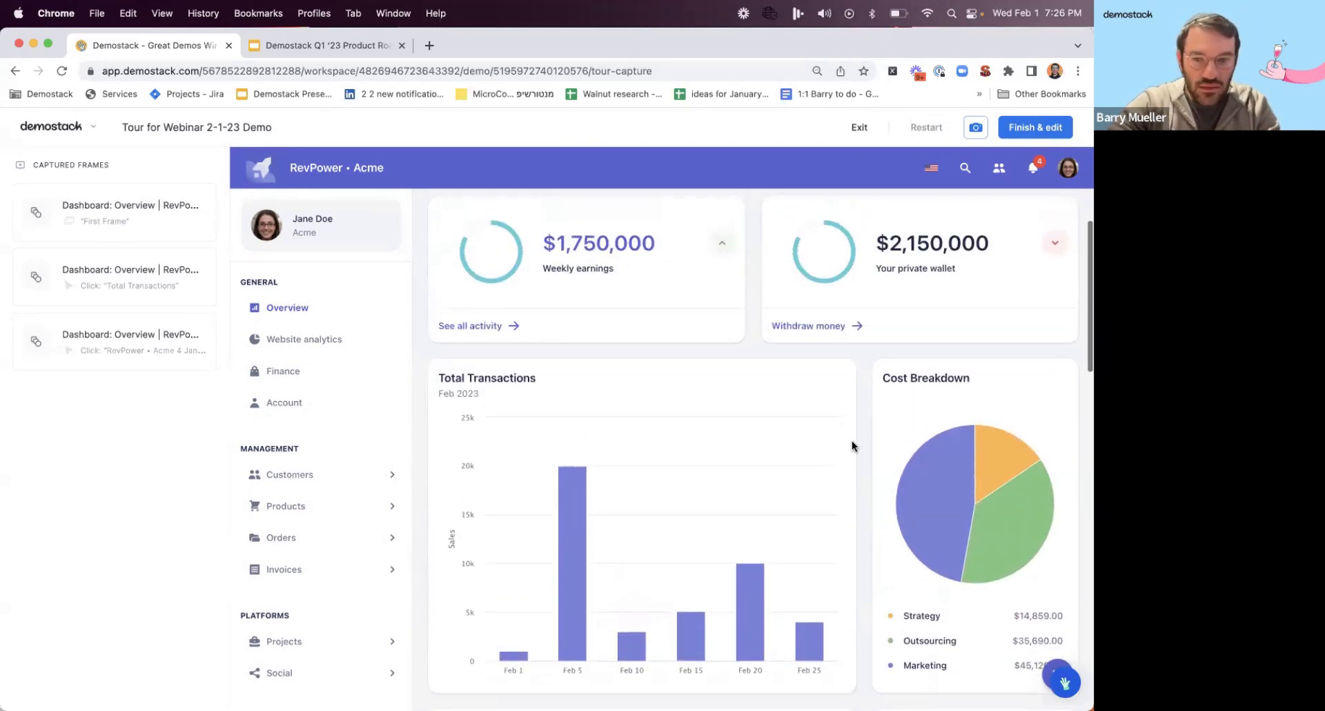
scroll(854, 445, "down", 3)
mouse_move(963, 412)
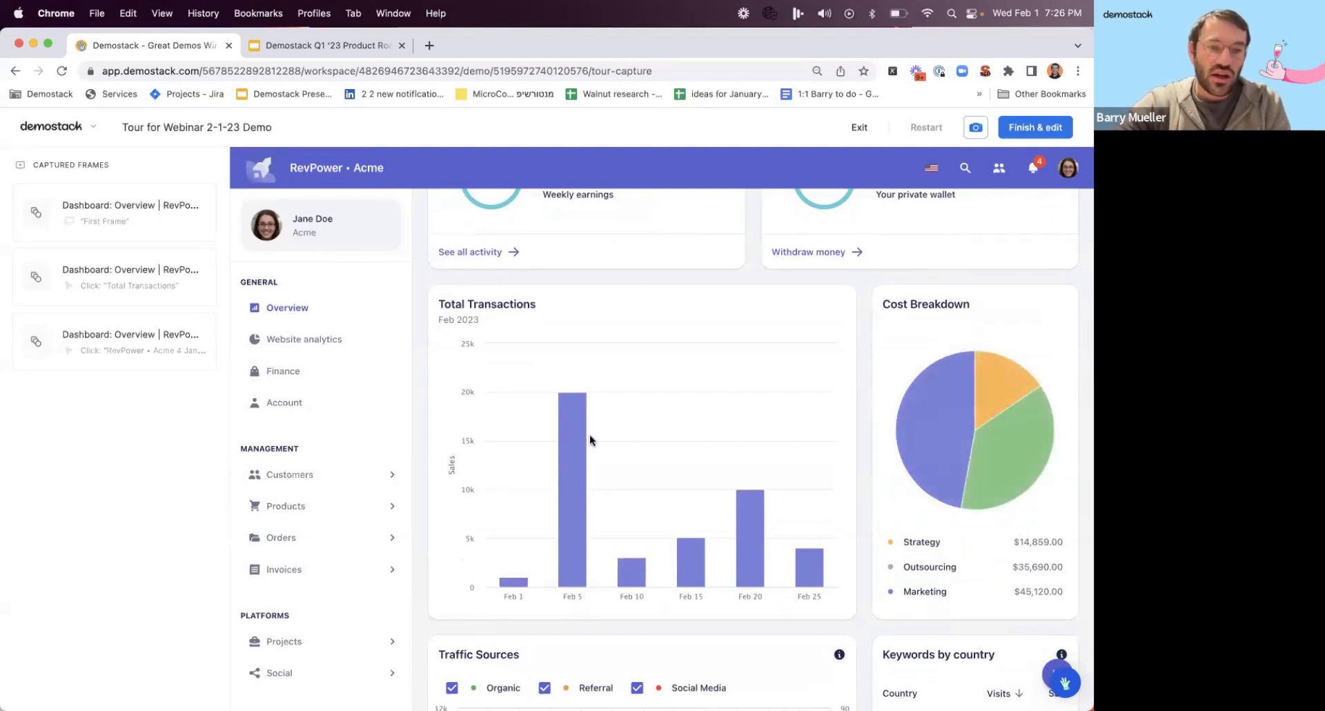
mouse_move(573, 454)
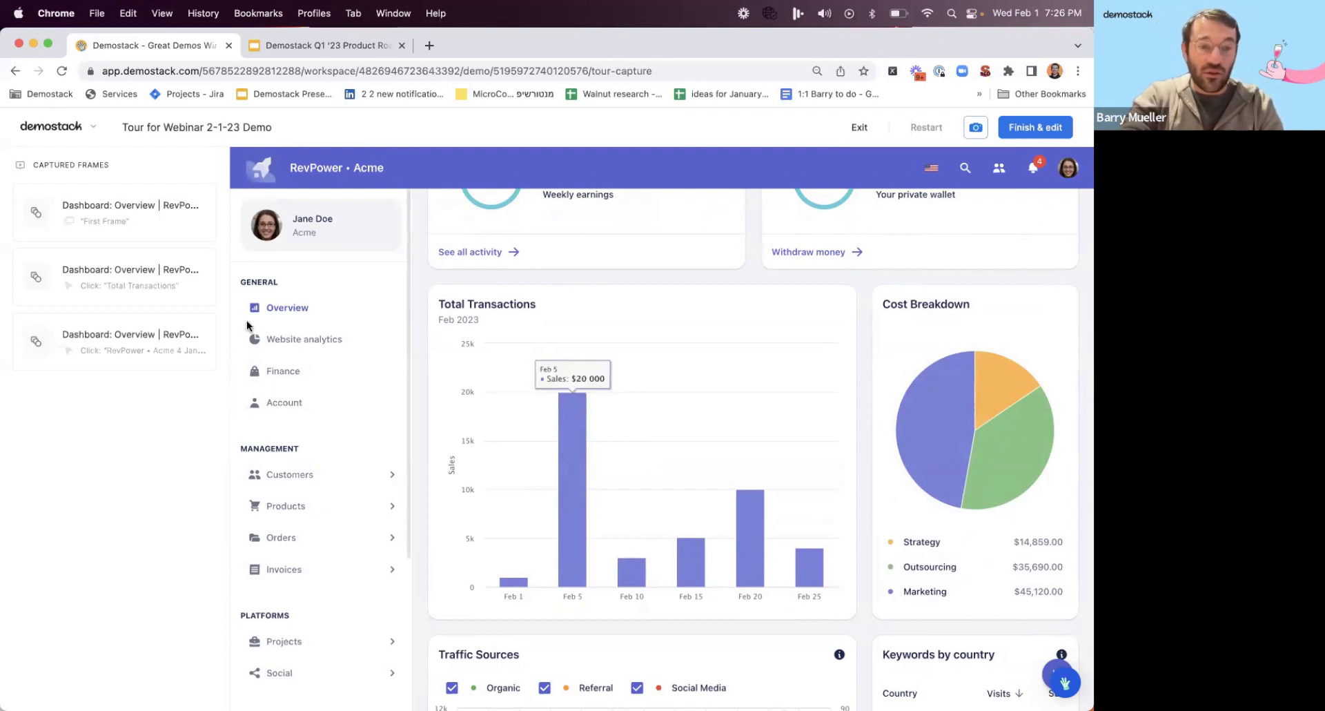
Capture the Website analytics page with its Social Media Sources chart and a snapshot as tour frames, and finish capturing to edit the tour.
left_click(285, 339)
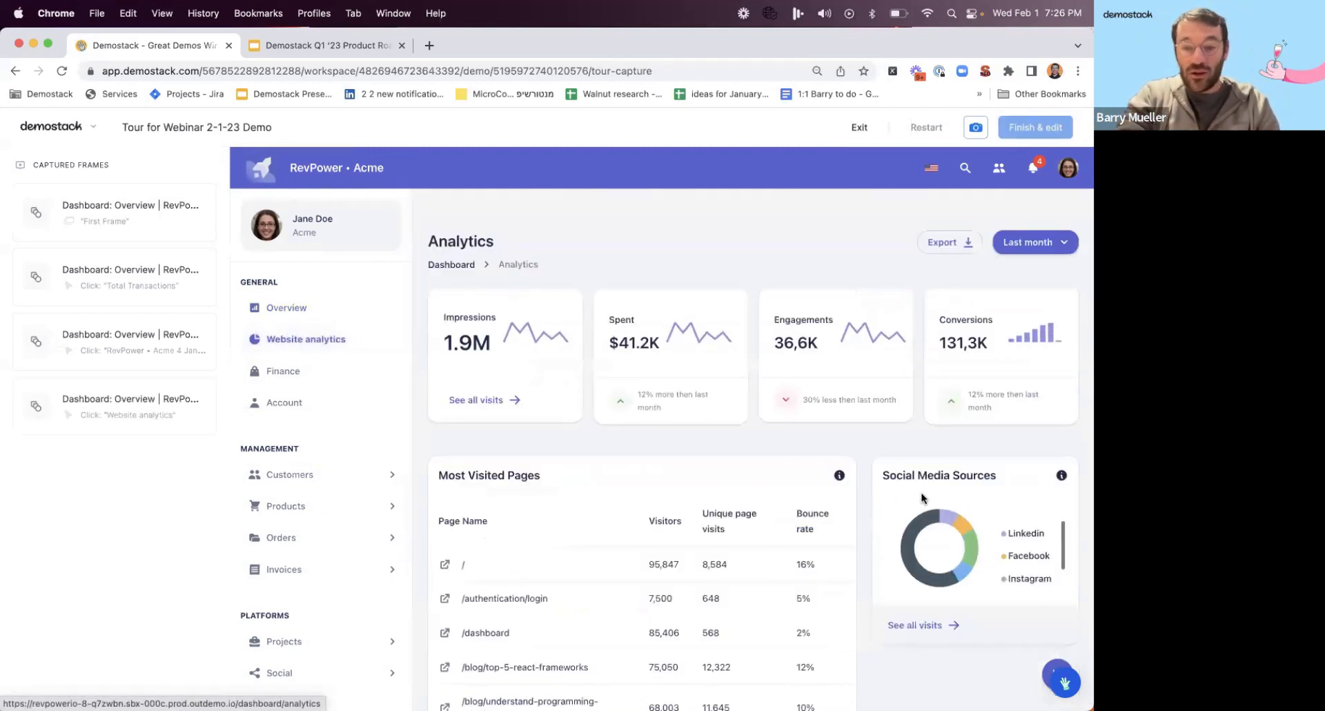
left_click(971, 558)
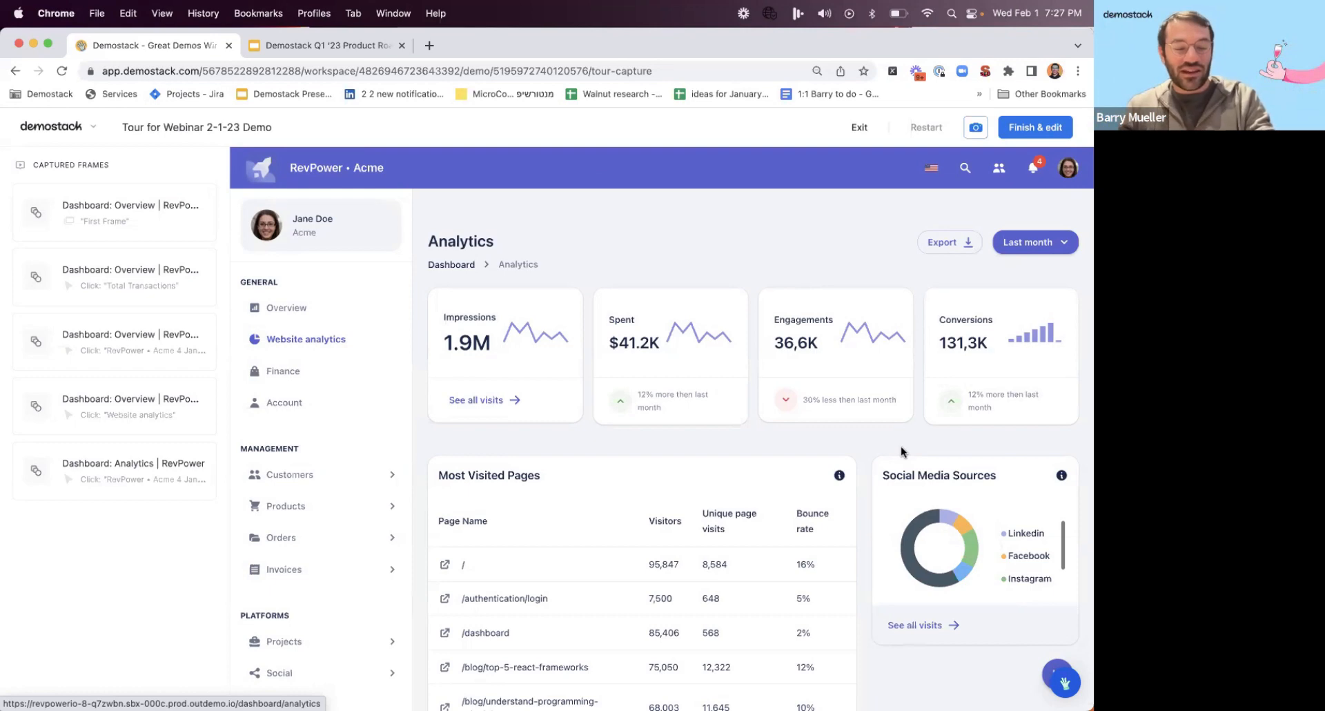
left_click(976, 129)
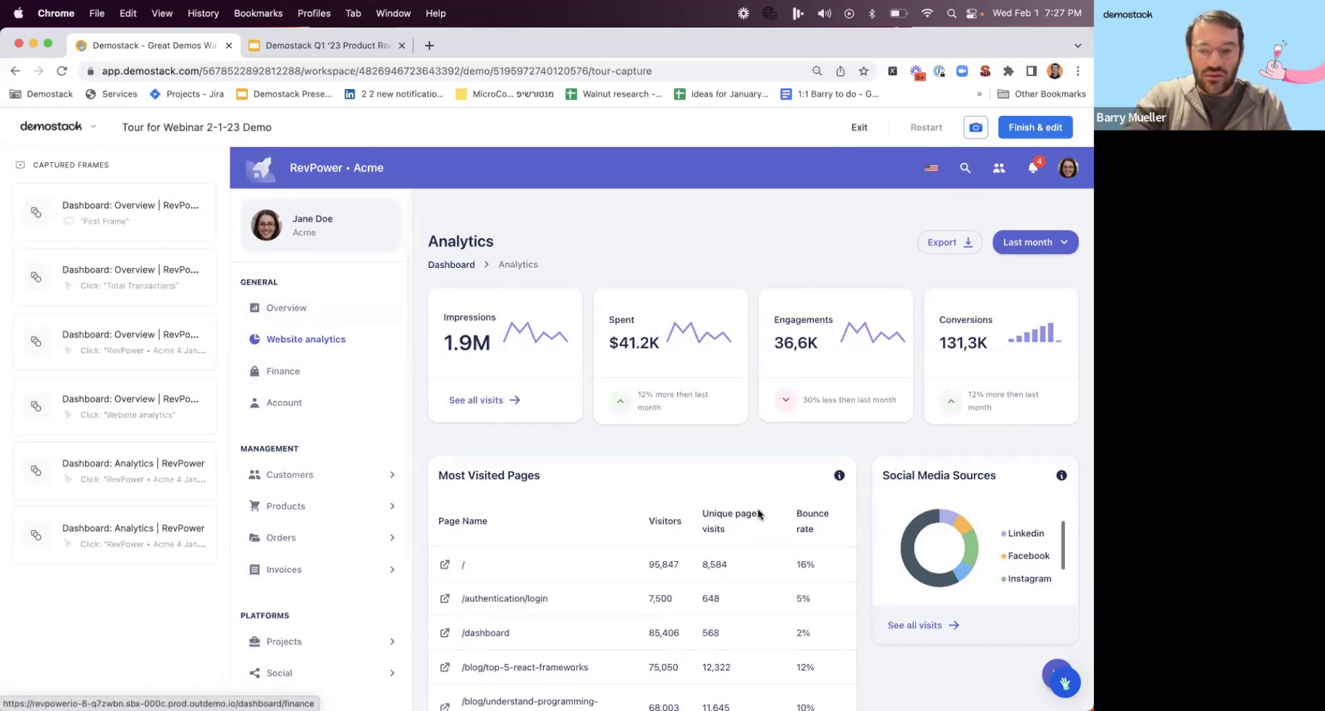
left_click(947, 512)
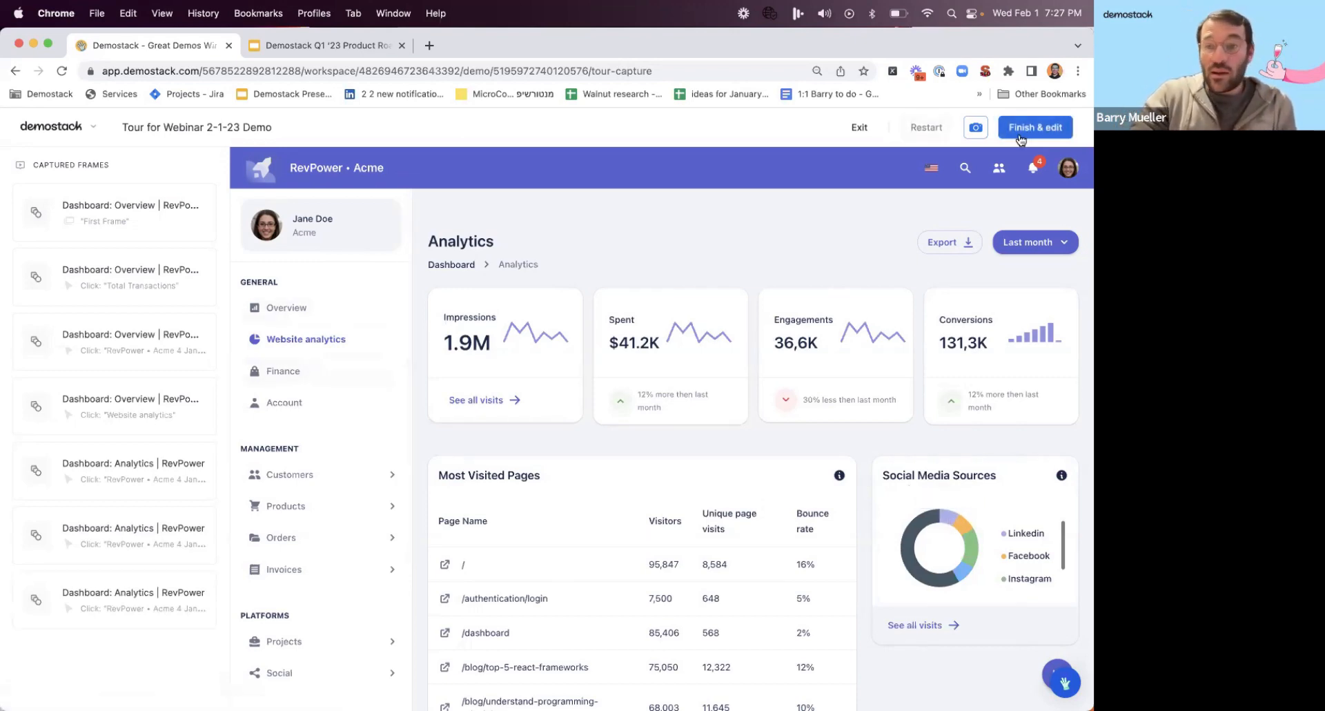
left_click(1030, 134)
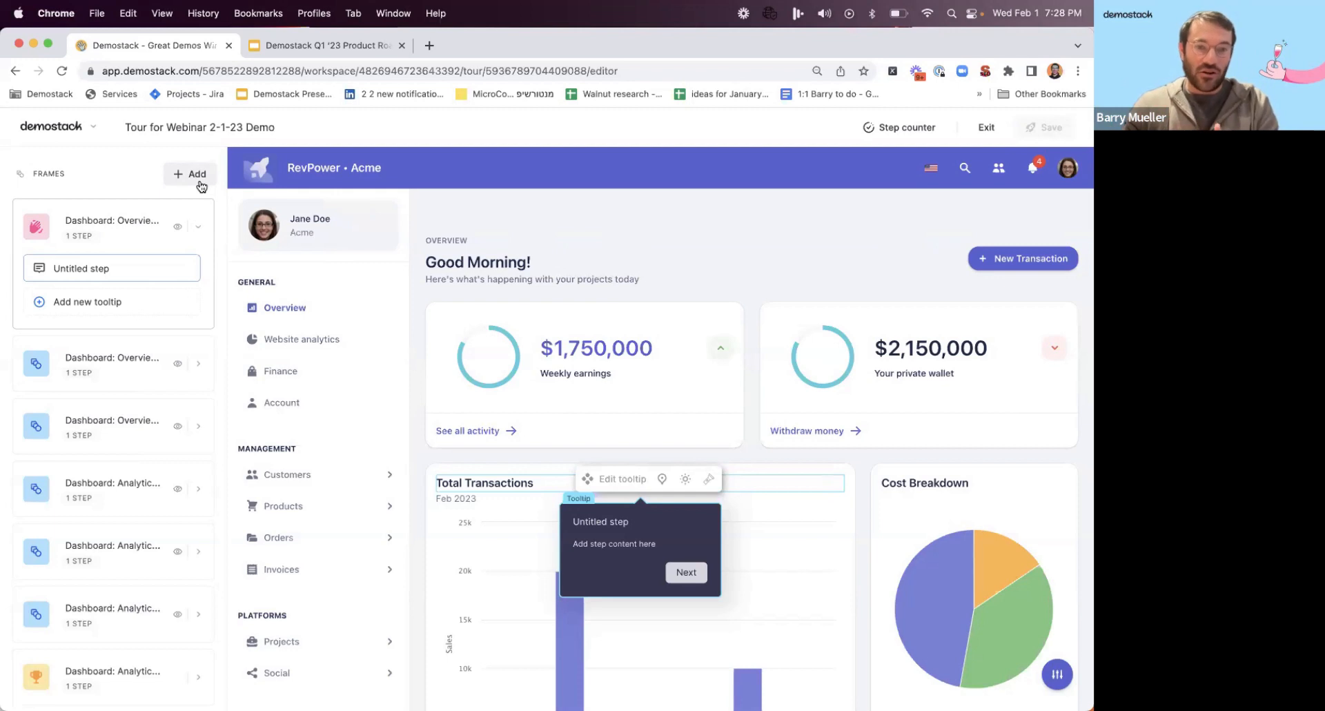
Review the first two tour frames and the first tooltip's text style, pulse and navigation settings.
left_click(141, 376)
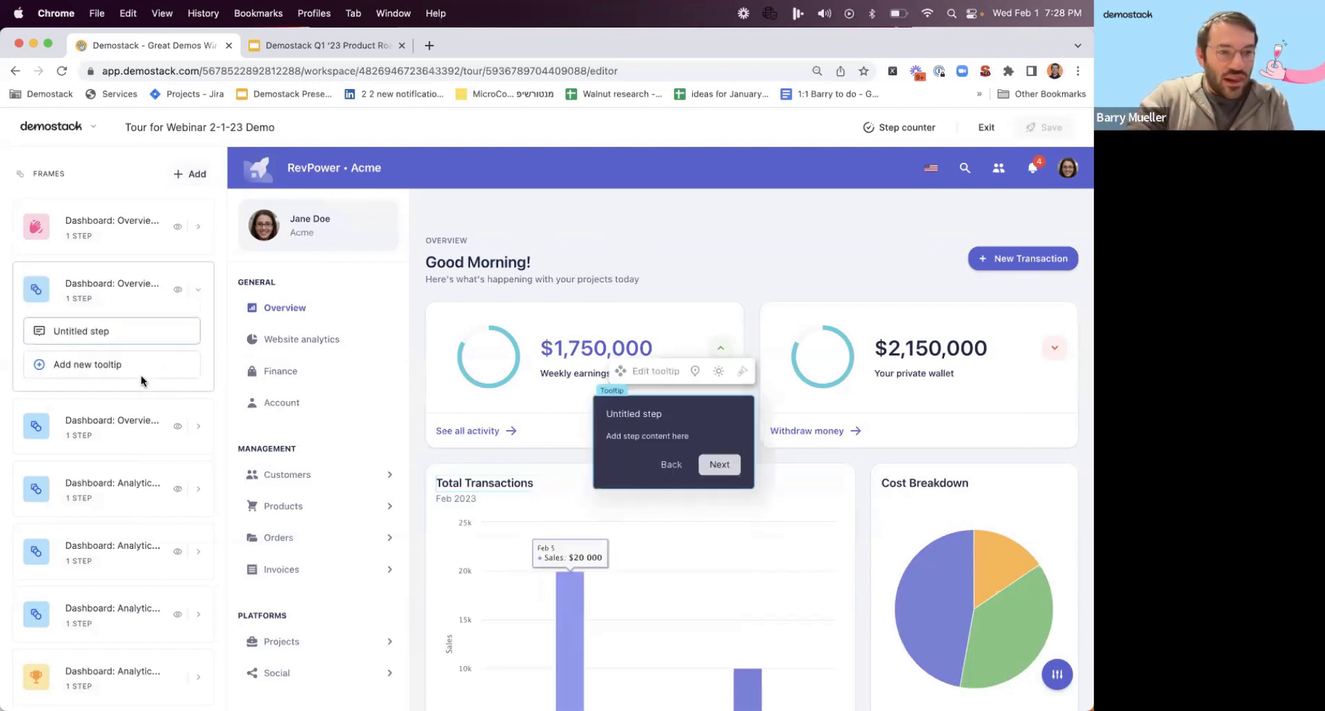
left_click(138, 235)
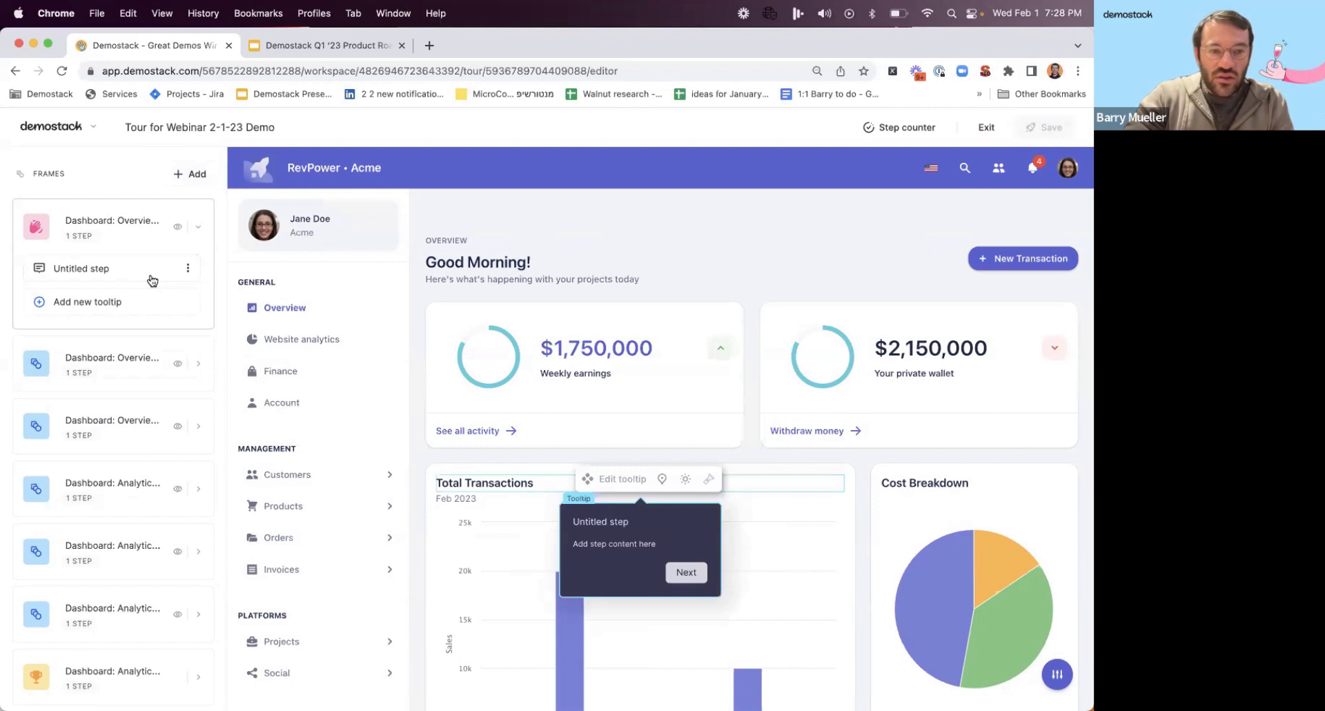
left_click(639, 522)
left_click_drag(884, 542, 904, 388)
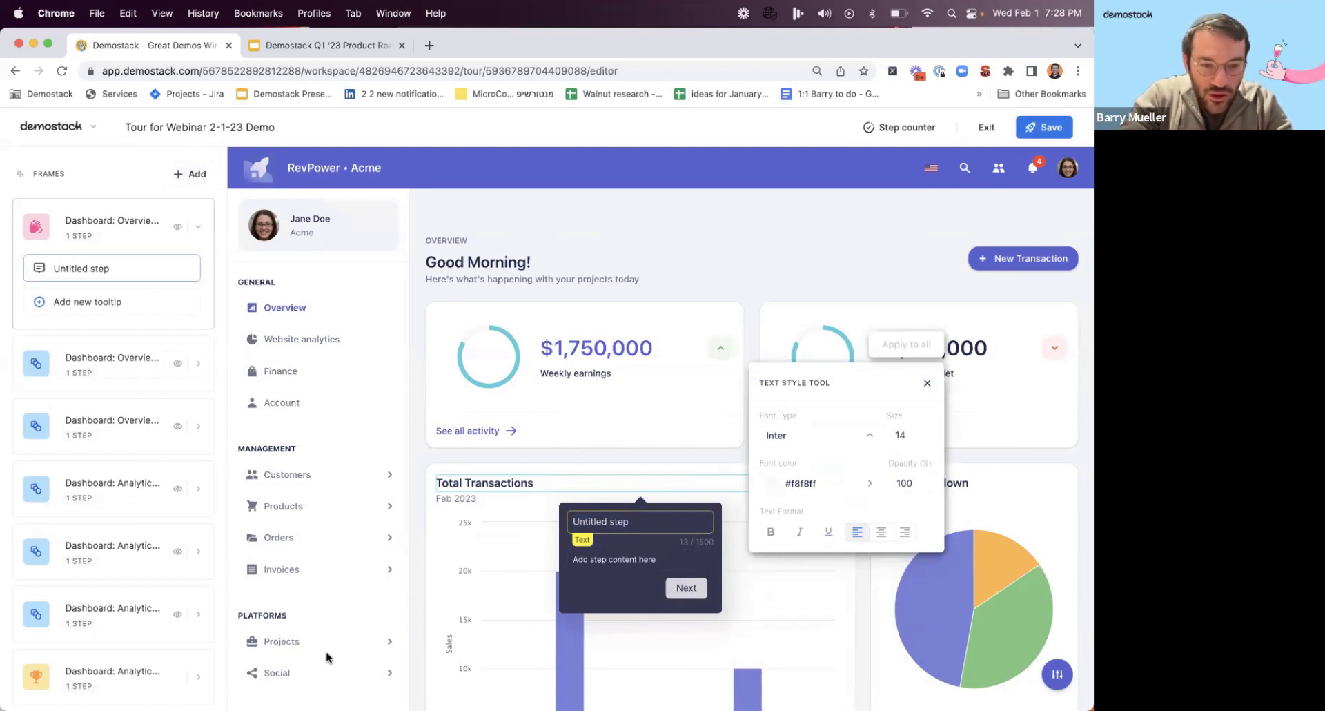
left_click(707, 553)
left_click(927, 383)
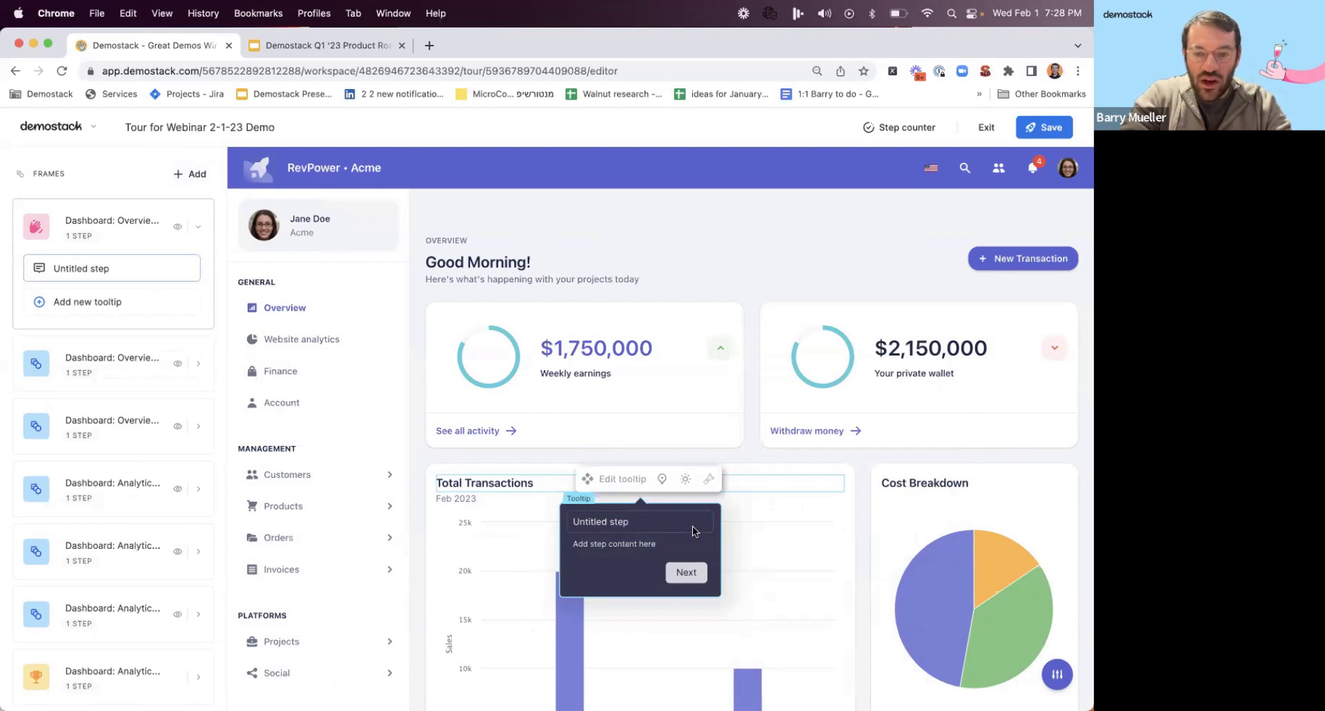
left_click(662, 479)
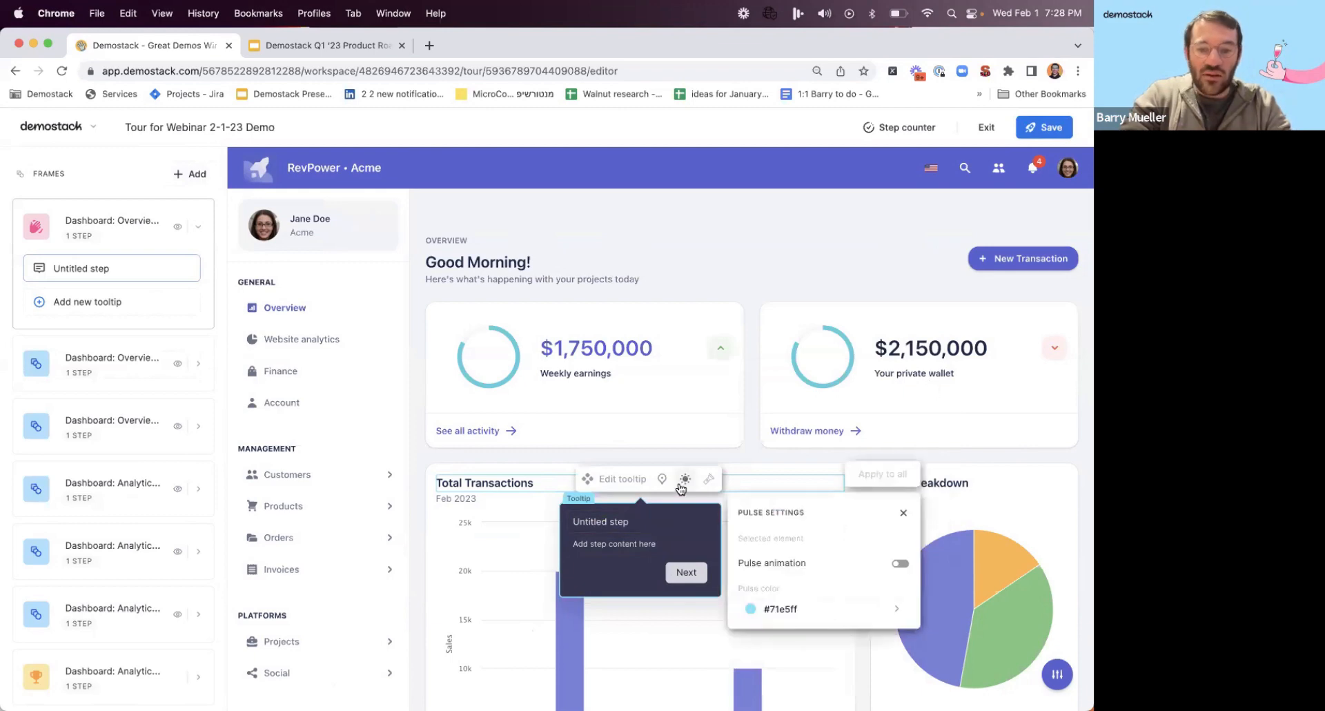
left_click(632, 479)
left_click(786, 614)
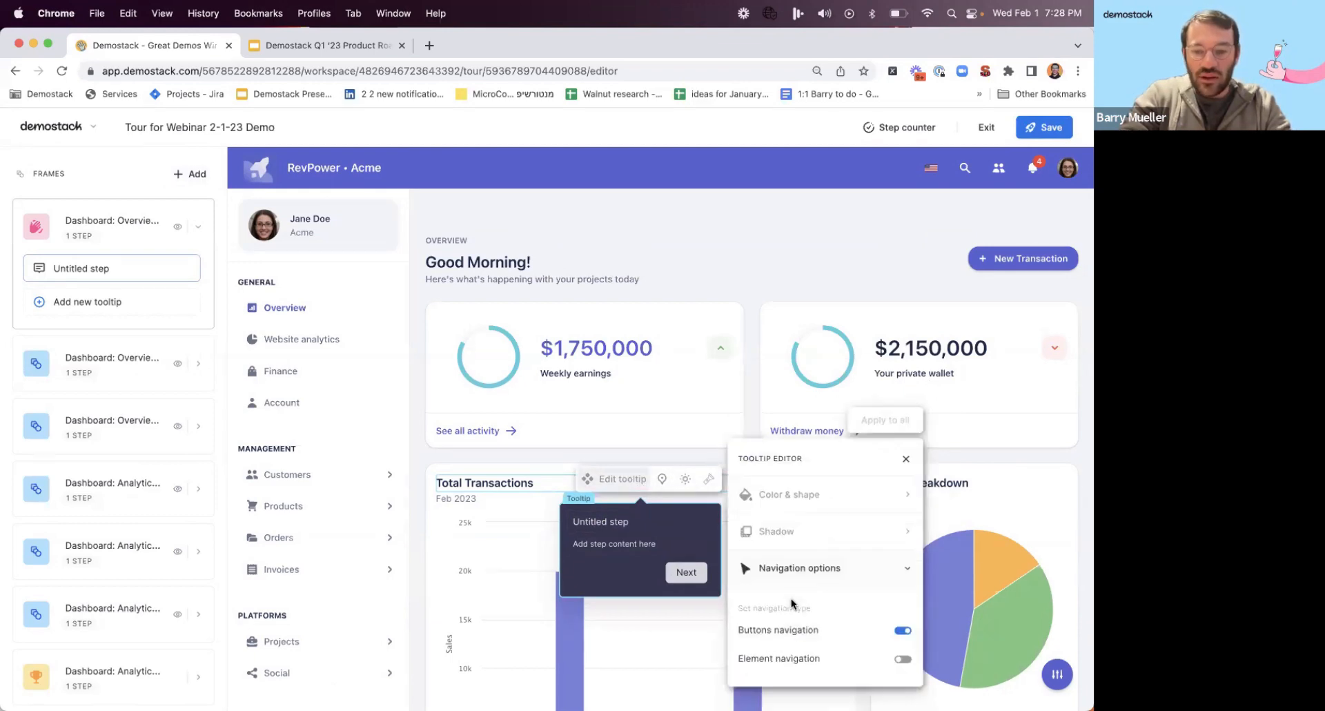
Position the first tooltip relative to the page and replace its title with a welcome to the webinar tour.
left_click(662, 479)
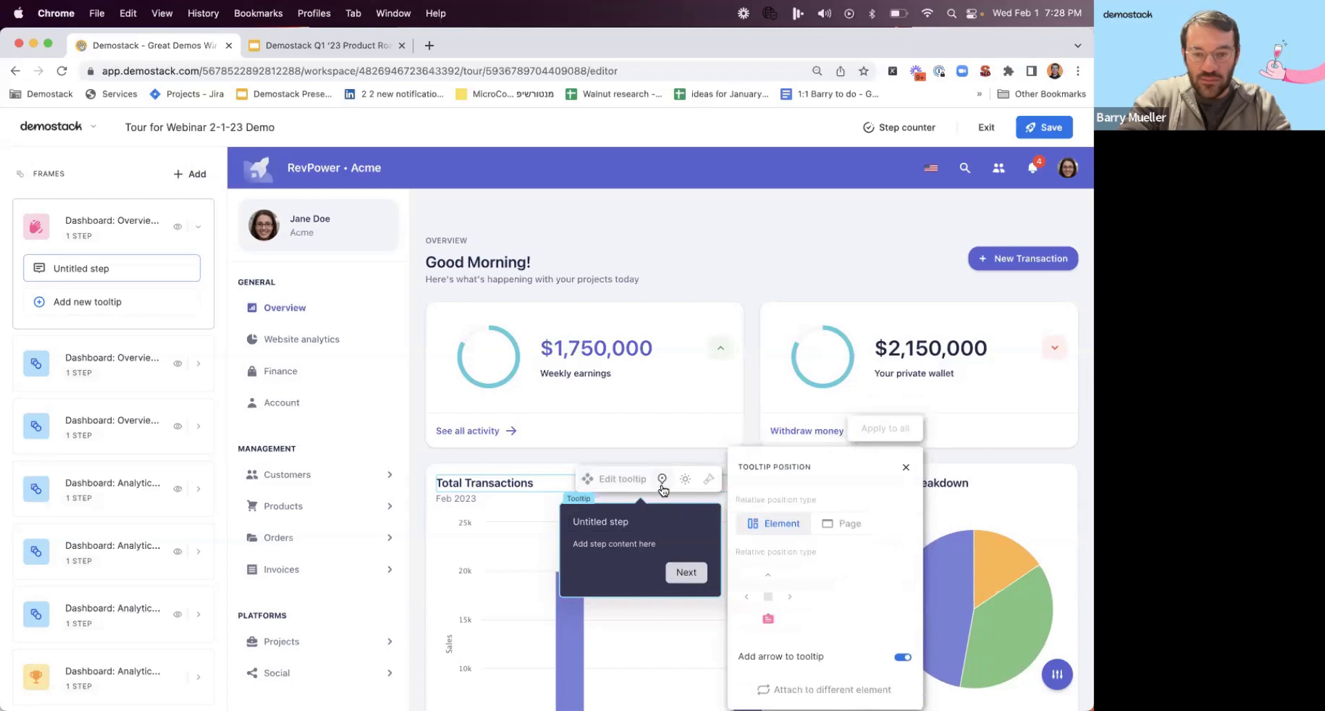
left_click(843, 523)
left_click(642, 422)
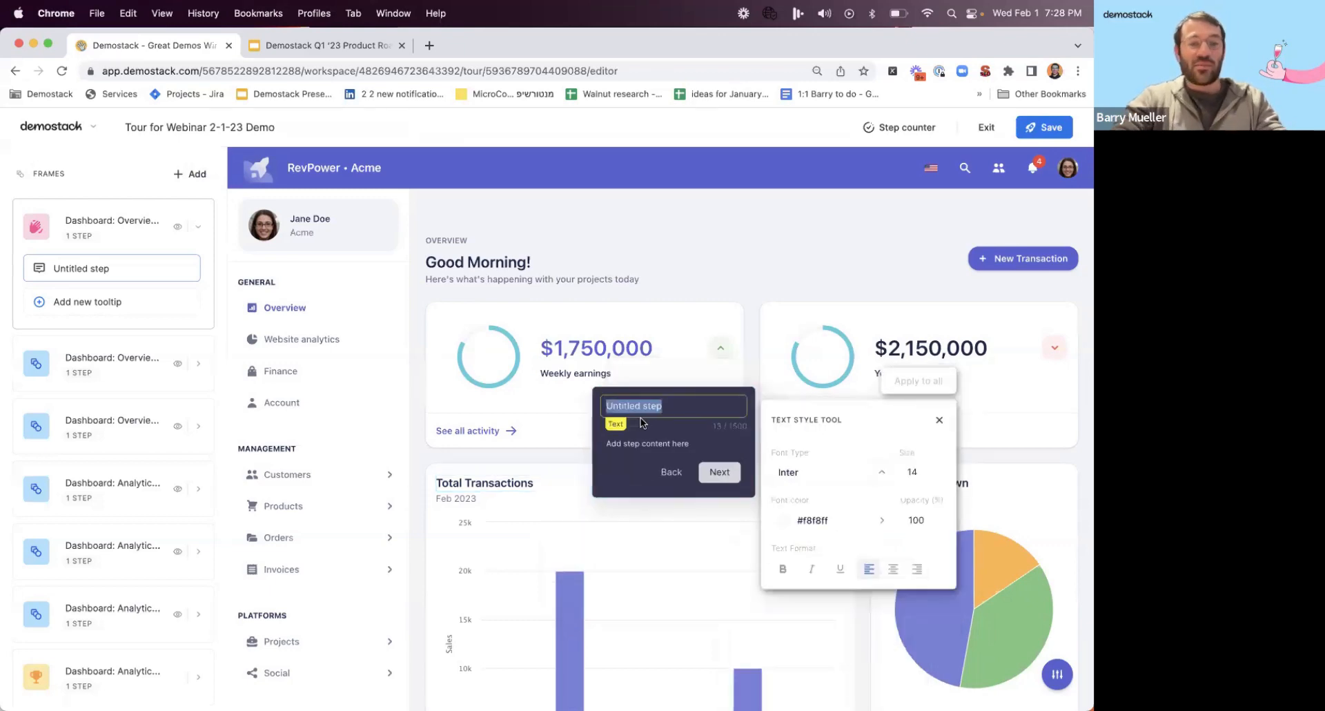
type("W")
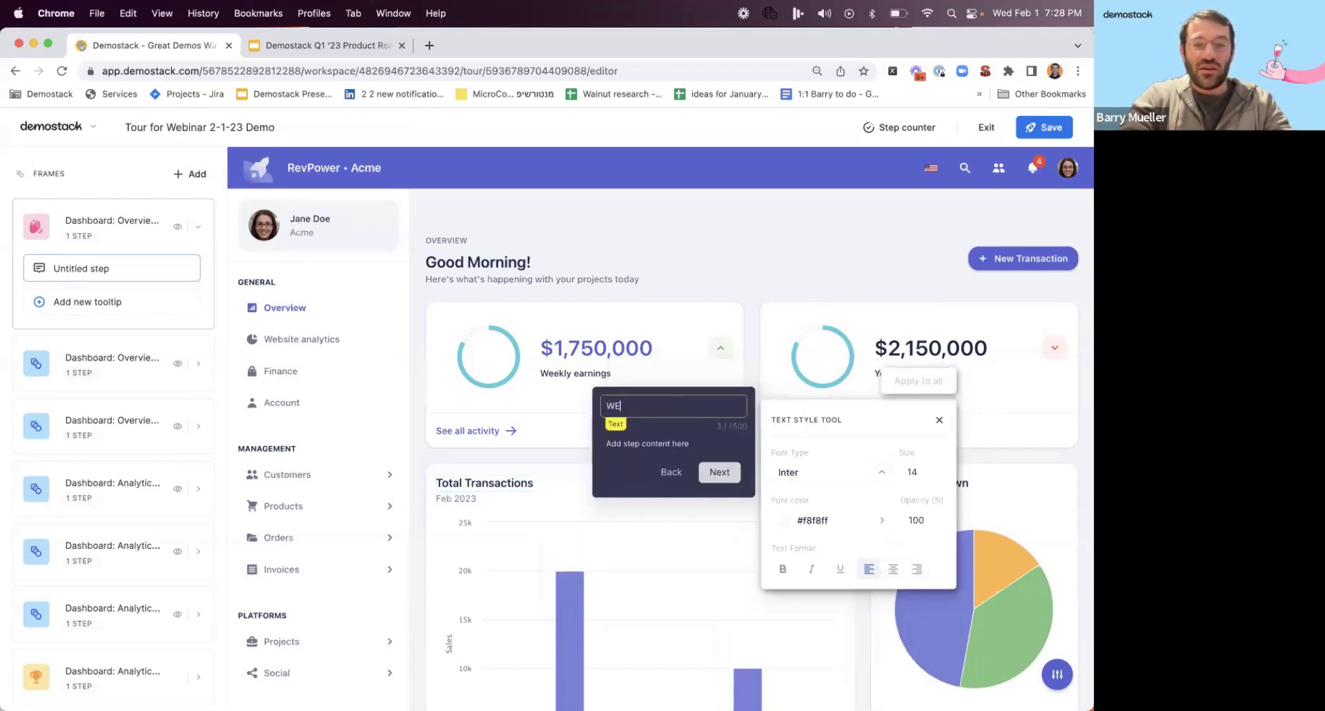
type("elcome the")
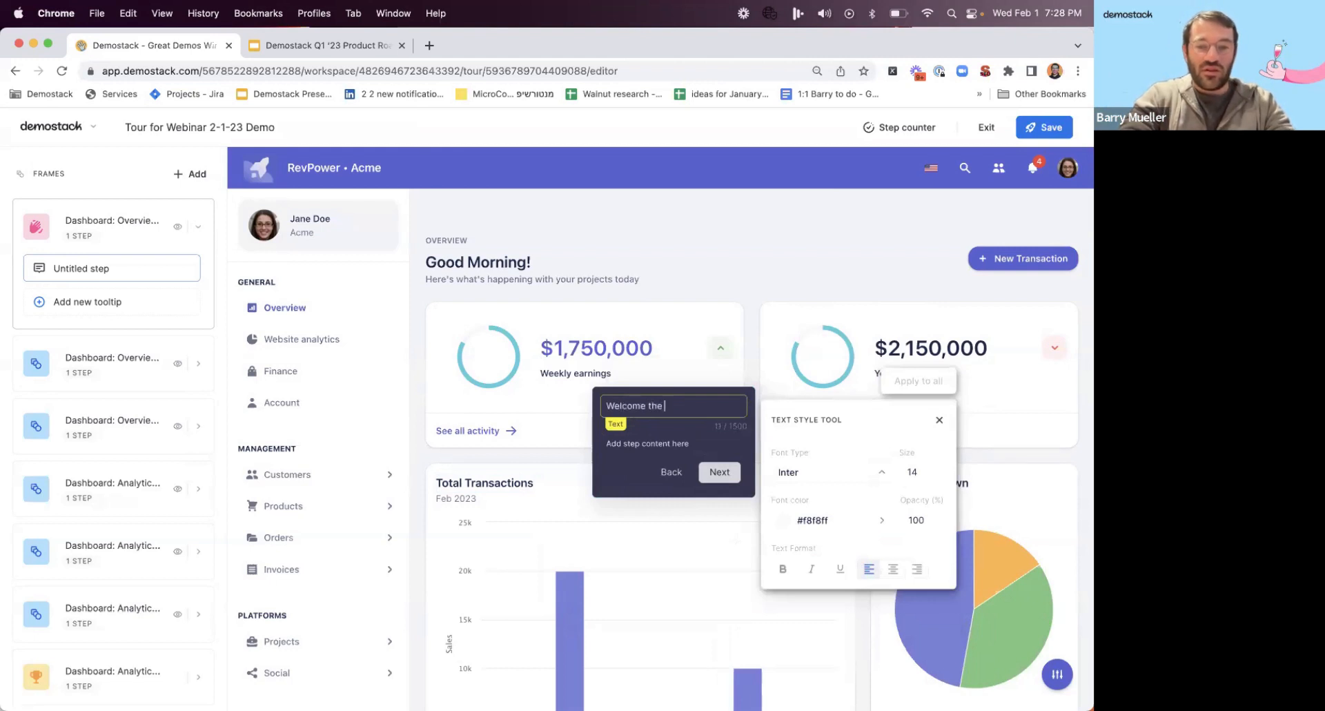
type(" the webinar Tour")
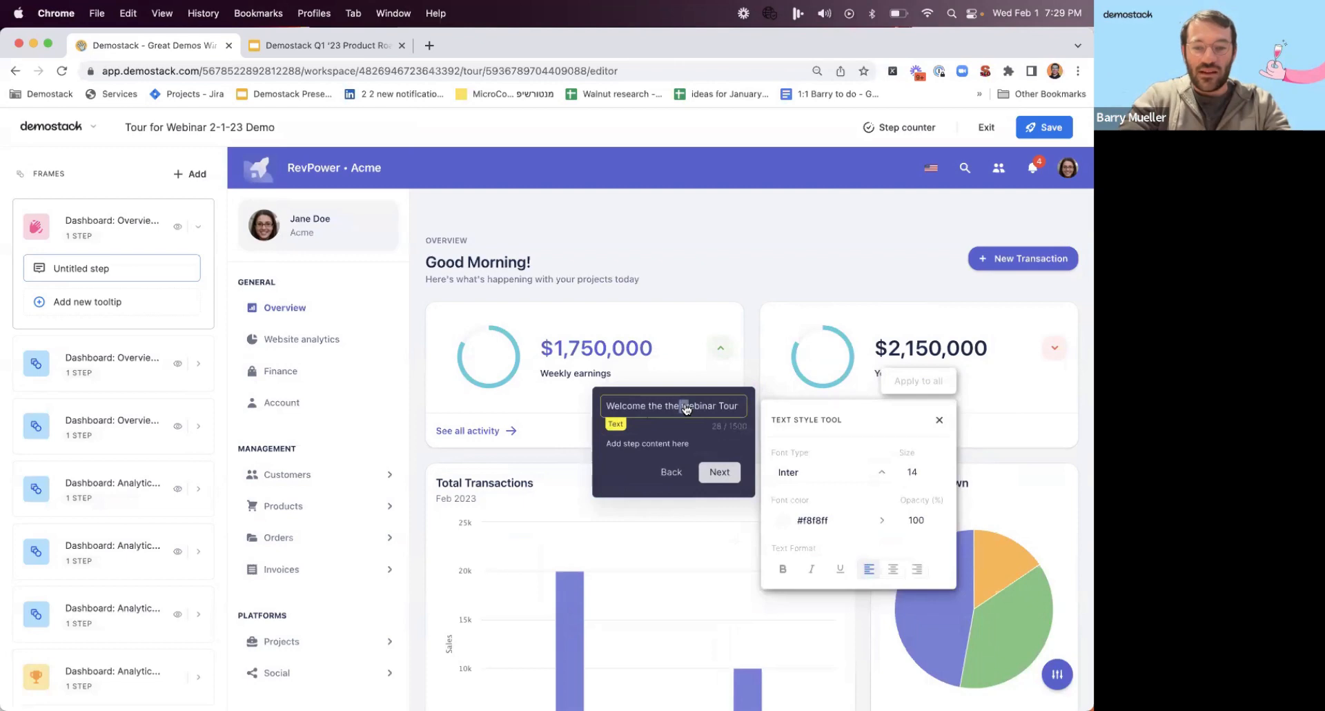
Correct the tooltip title to read "Welcome to the Webinar Tour" and set its font size to 28.
left_click_drag(689, 406, 665, 406)
type("W")
key("BackSpace")
left_click(647, 406)
type("to")
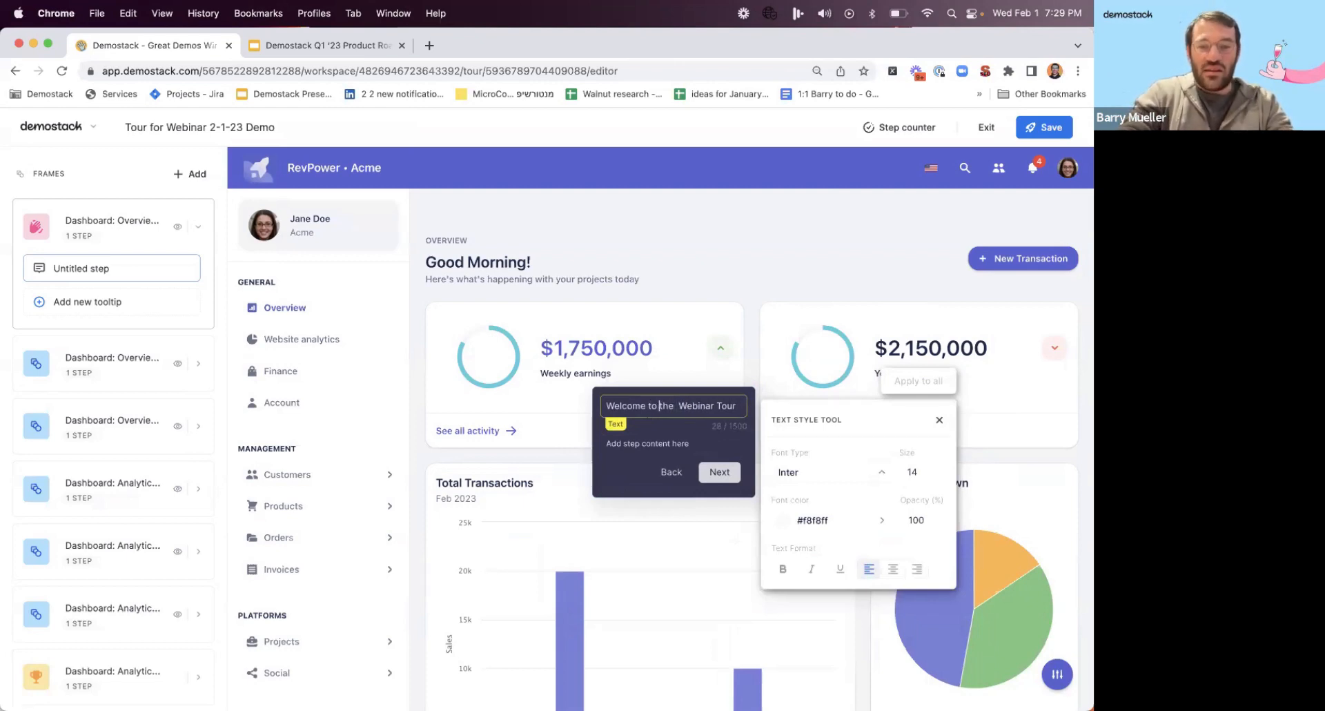
left_click(680, 407)
key("BackSpace")
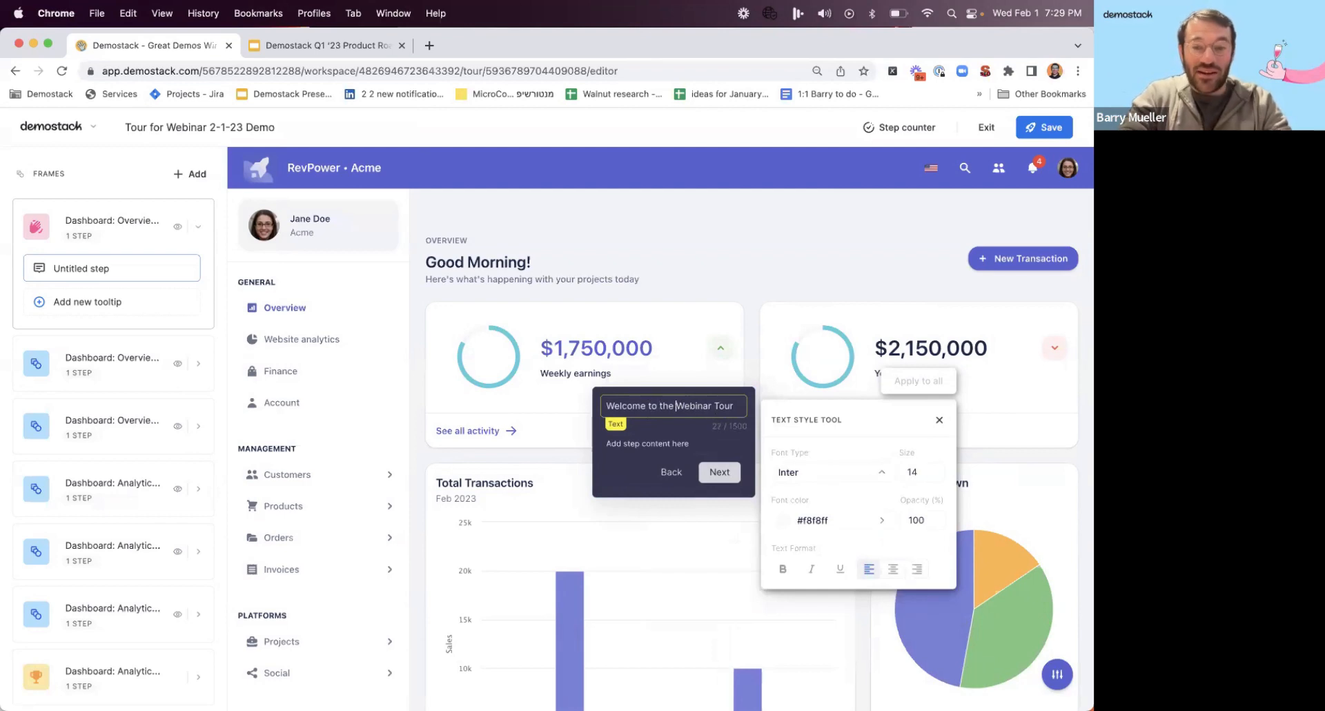
double_click(912, 472)
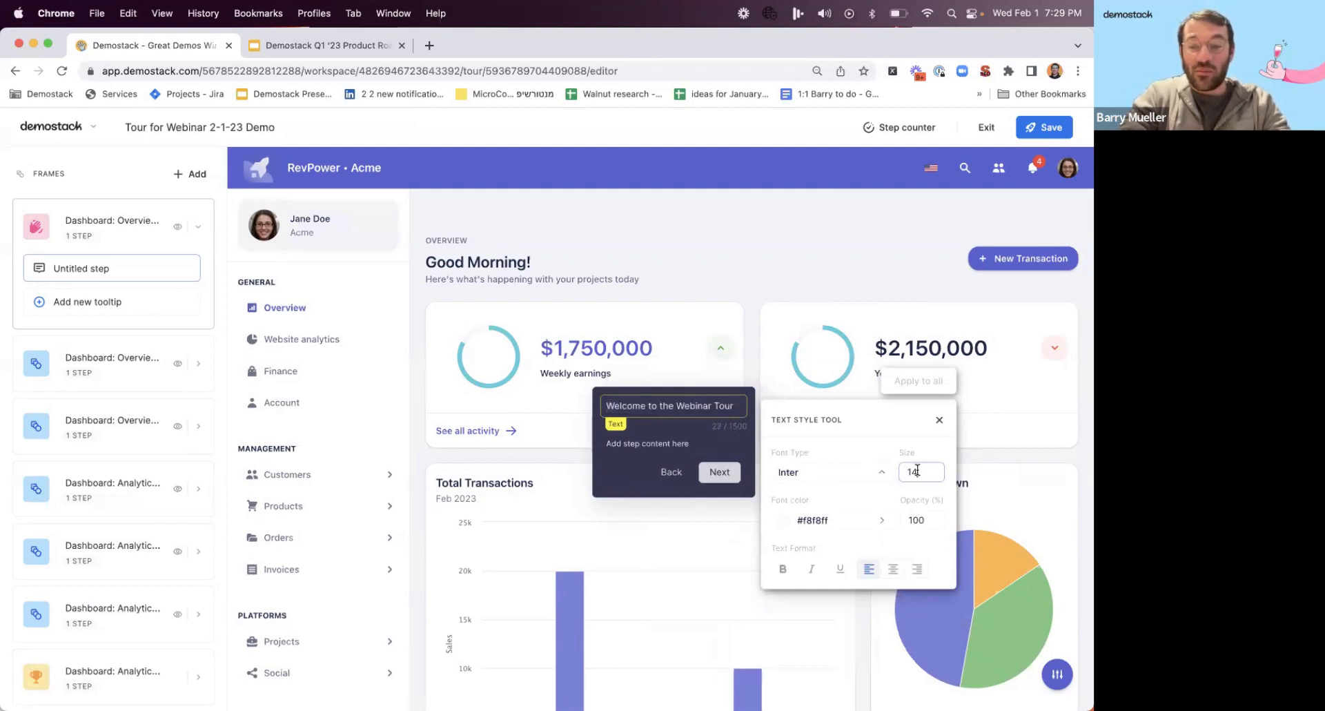
type("28")
Replace the first tooltip's placeholder content with "In this tour you will learn" followed by a blank line.
left_click(675, 447)
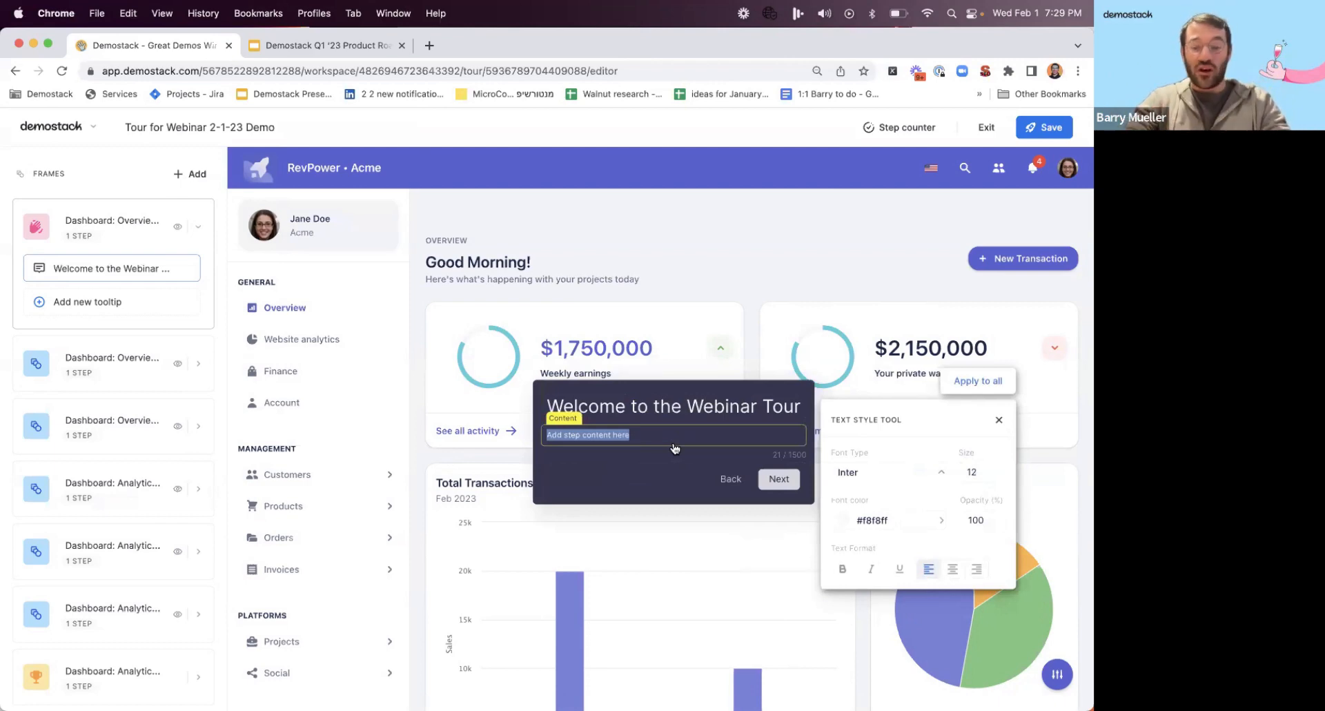
type("In this tour")
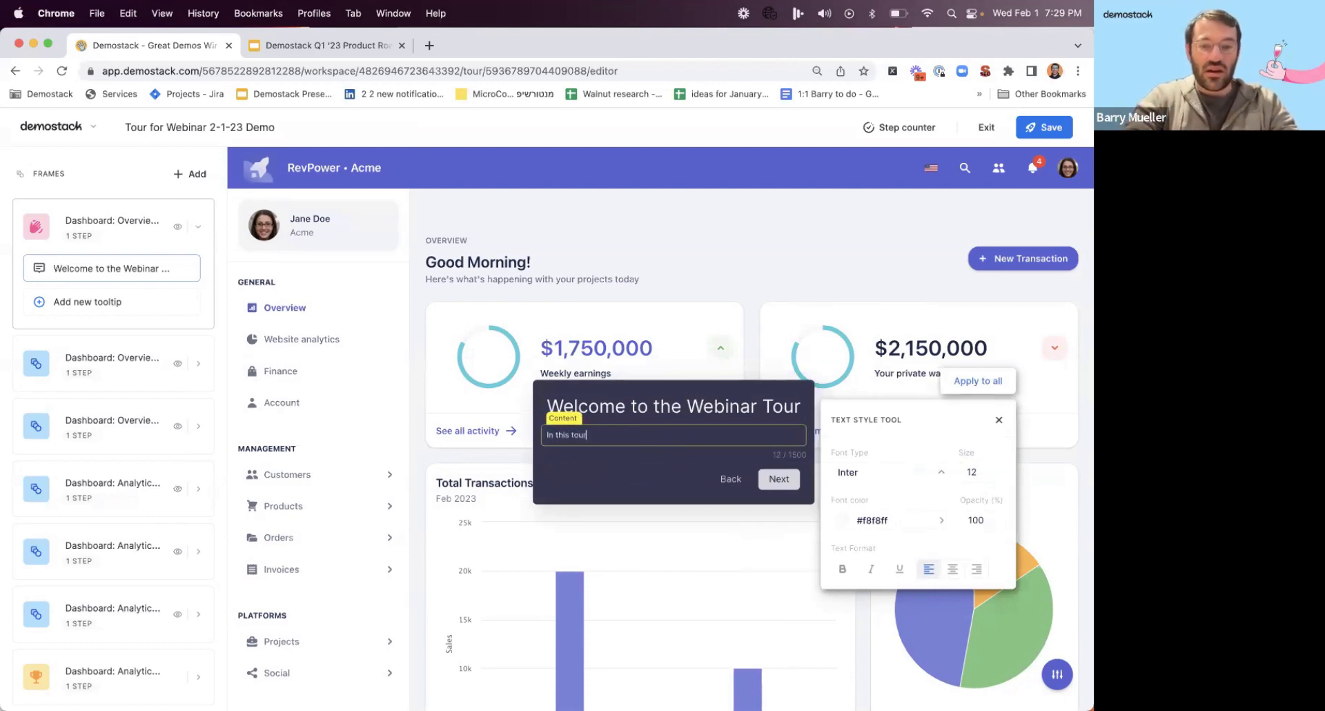
type(" you will learn")
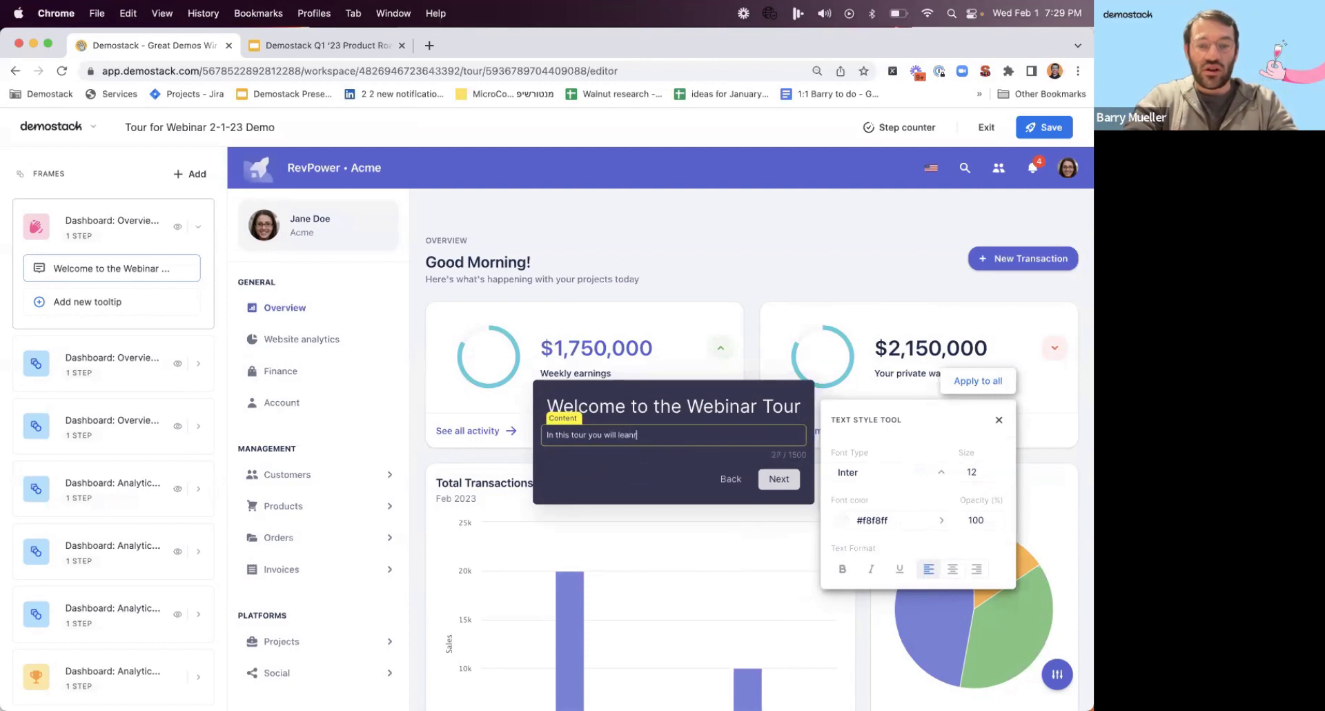
type(" rn")
key("Return")
key("Return")
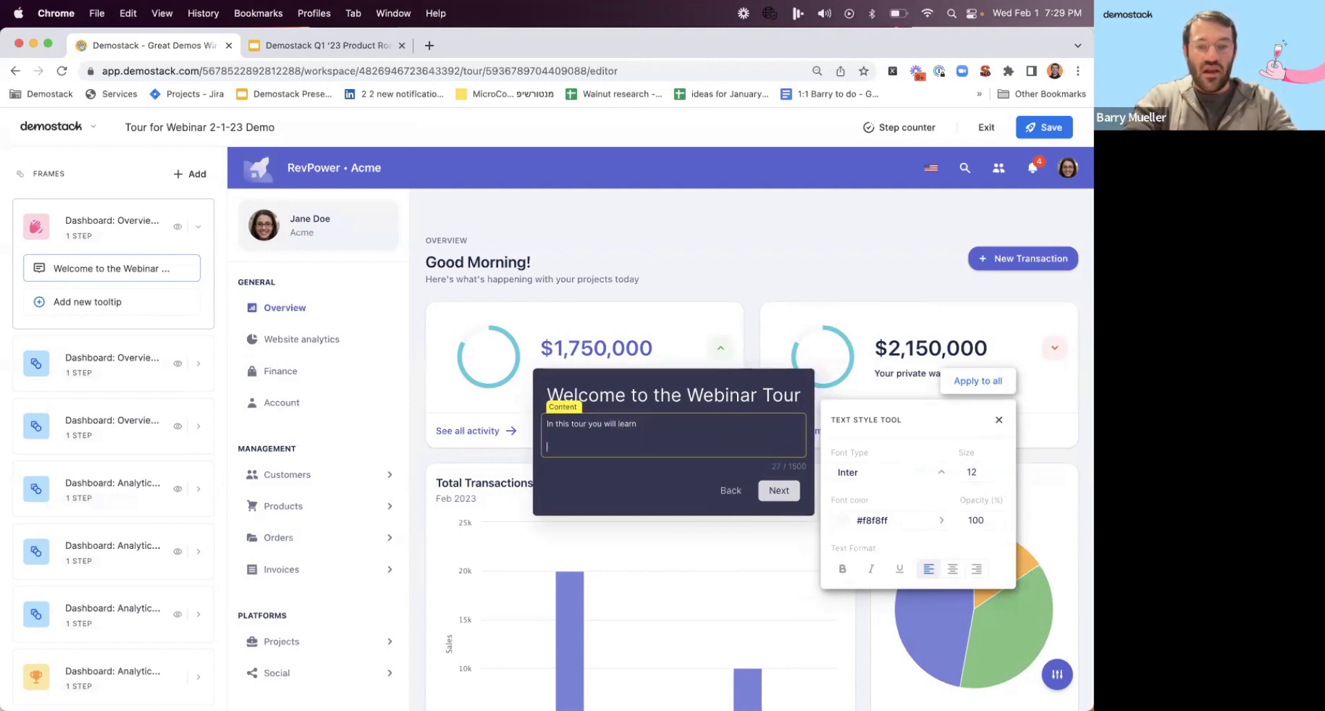
Add the content lines "How to add frames" and "How to use the step counter" to the tooltip.
type("How to ad")
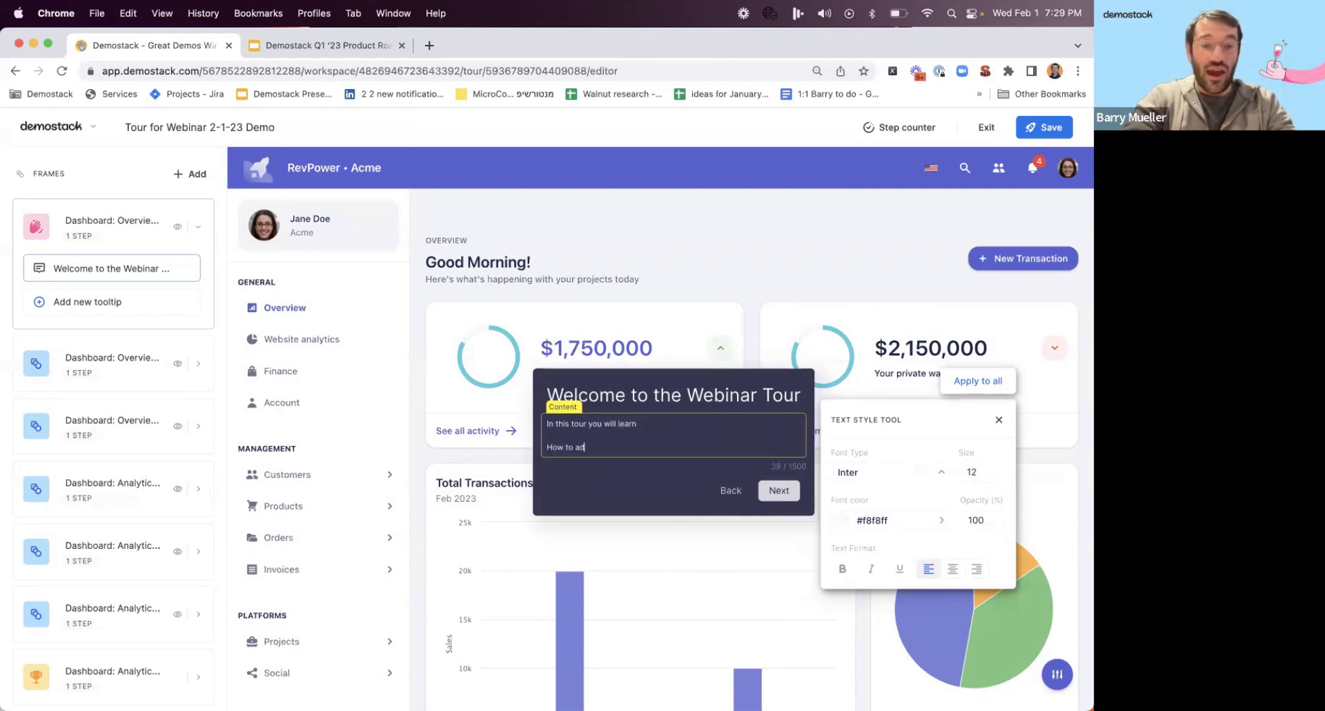
type("d frames")
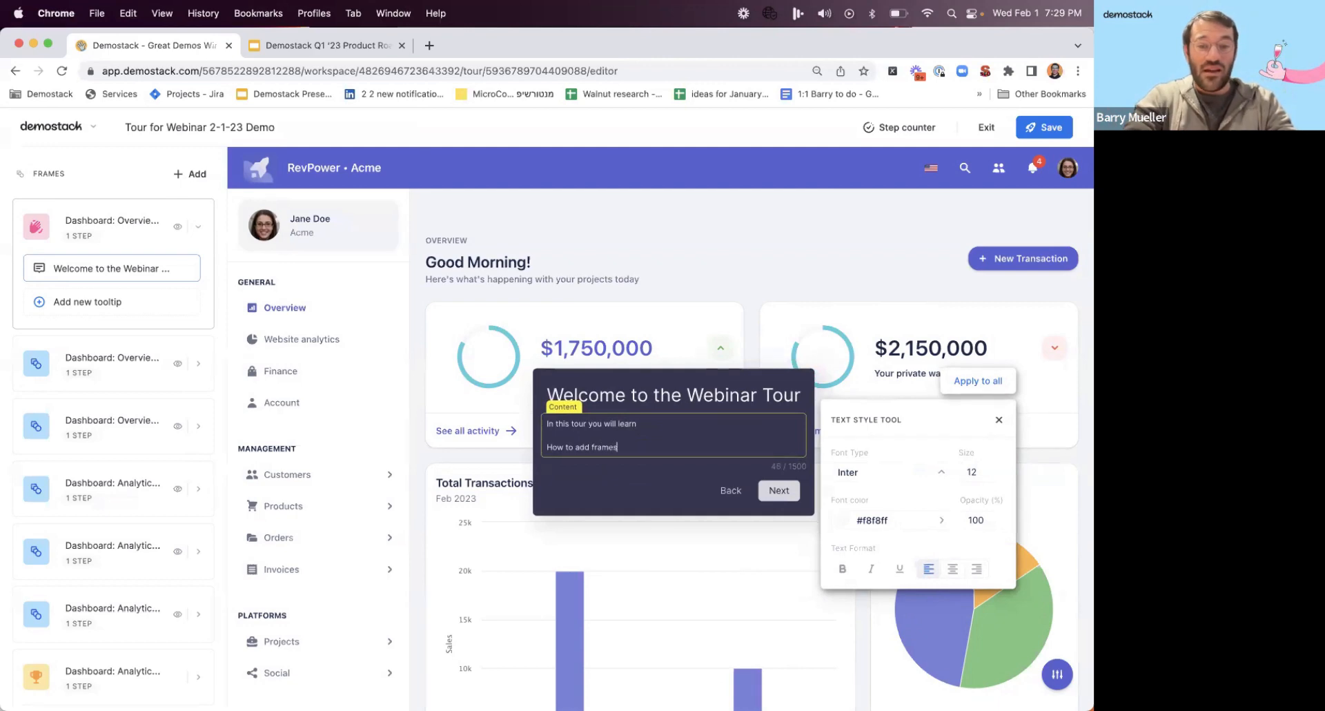
key("Return")
type("How to")
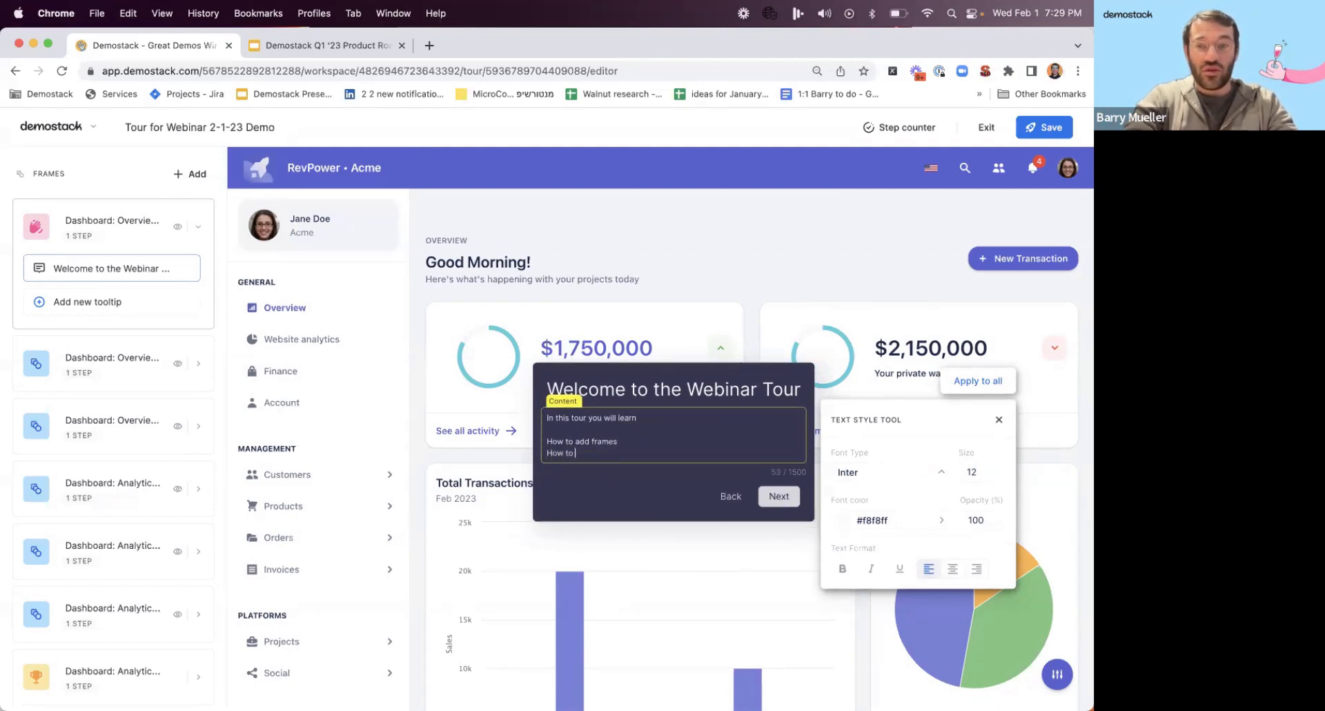
type(" use the step")
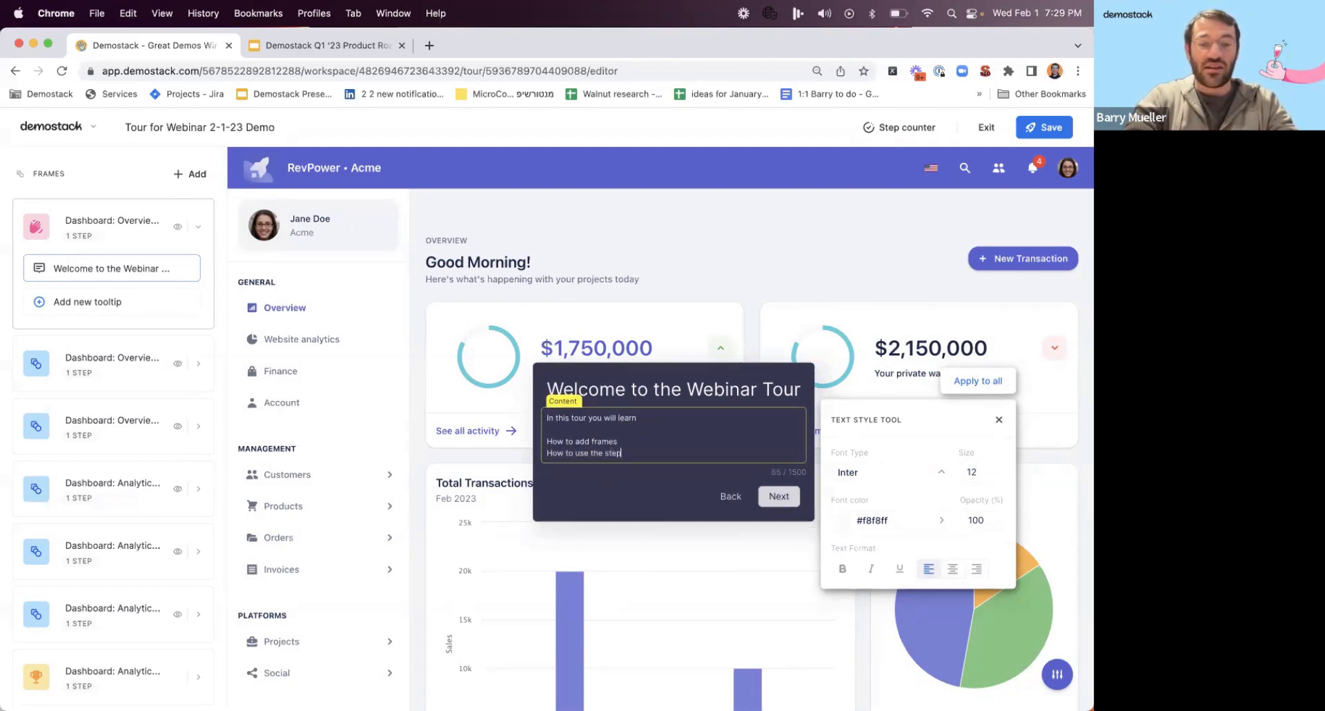
type(" counter")
key("Return")
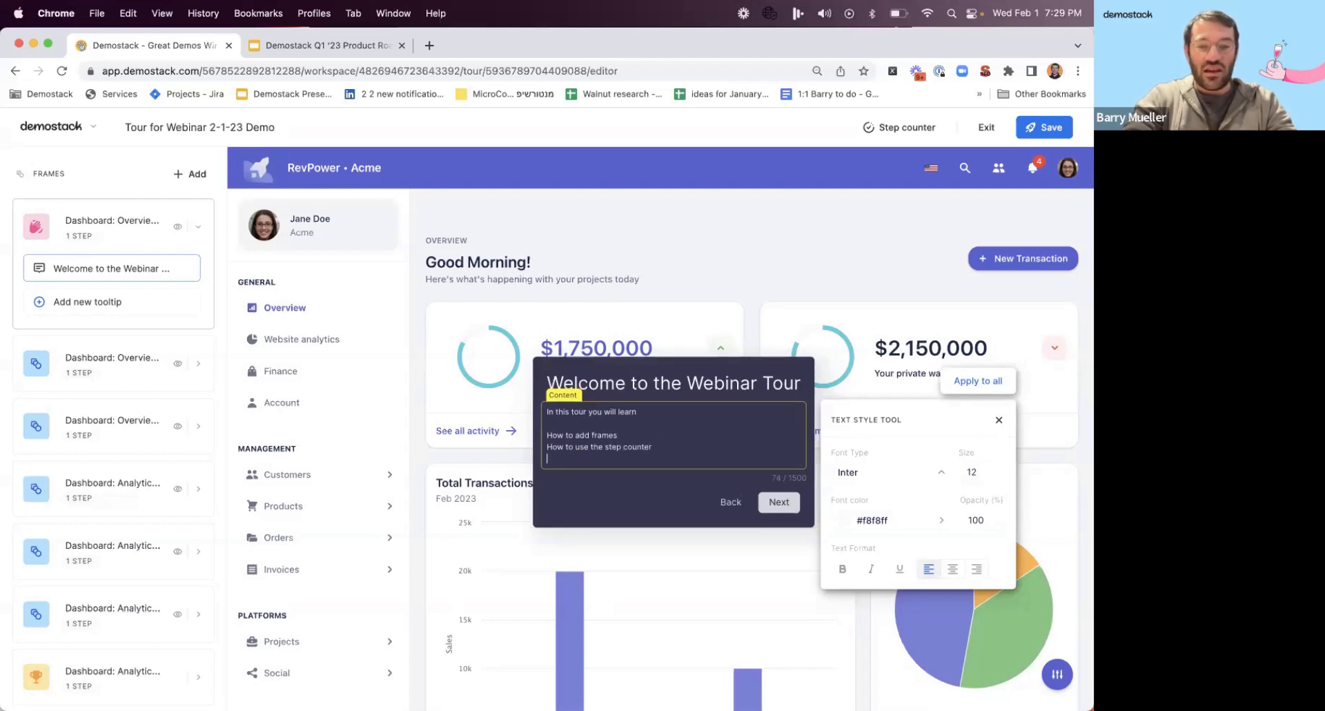
Add the closing content line "How to rearrange frames", using the spell-check suggestion for the misspelled word.
type("And h")
key("BackSpace")
key("BackSpace")
key("BackSpace")
type("How to rear")
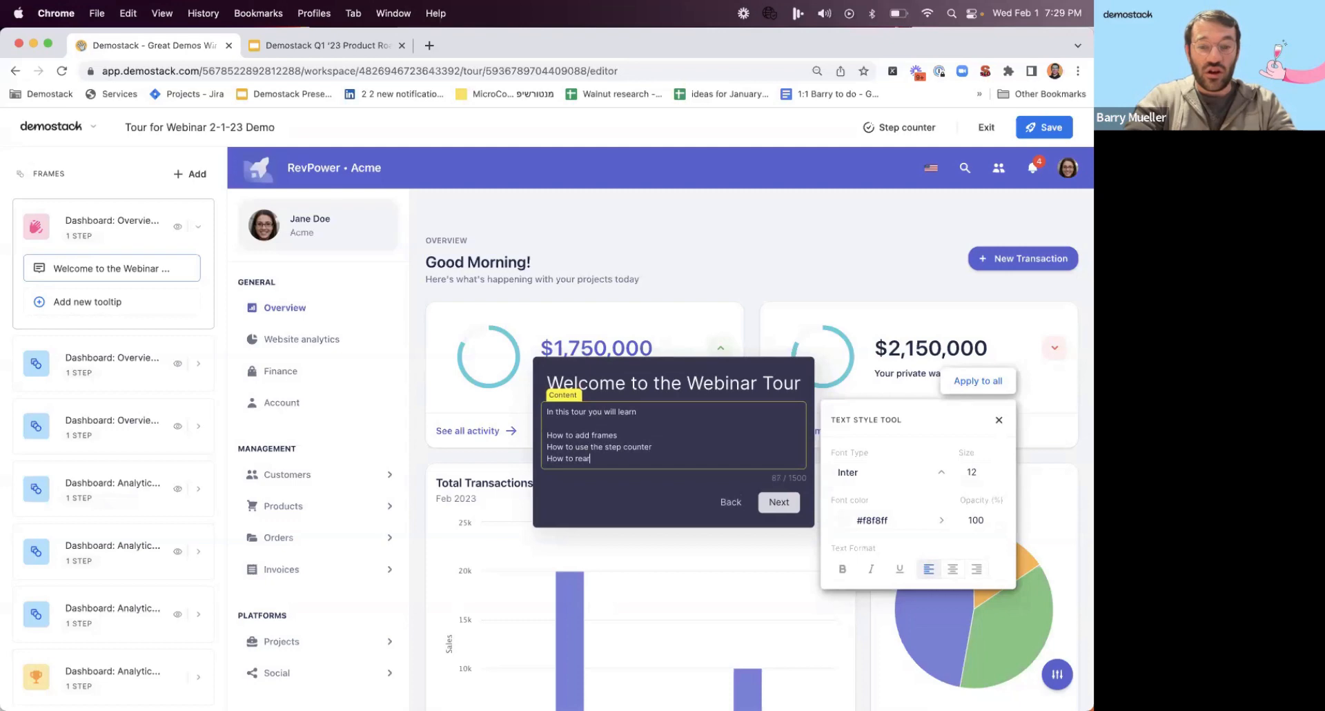
type("ange fram")
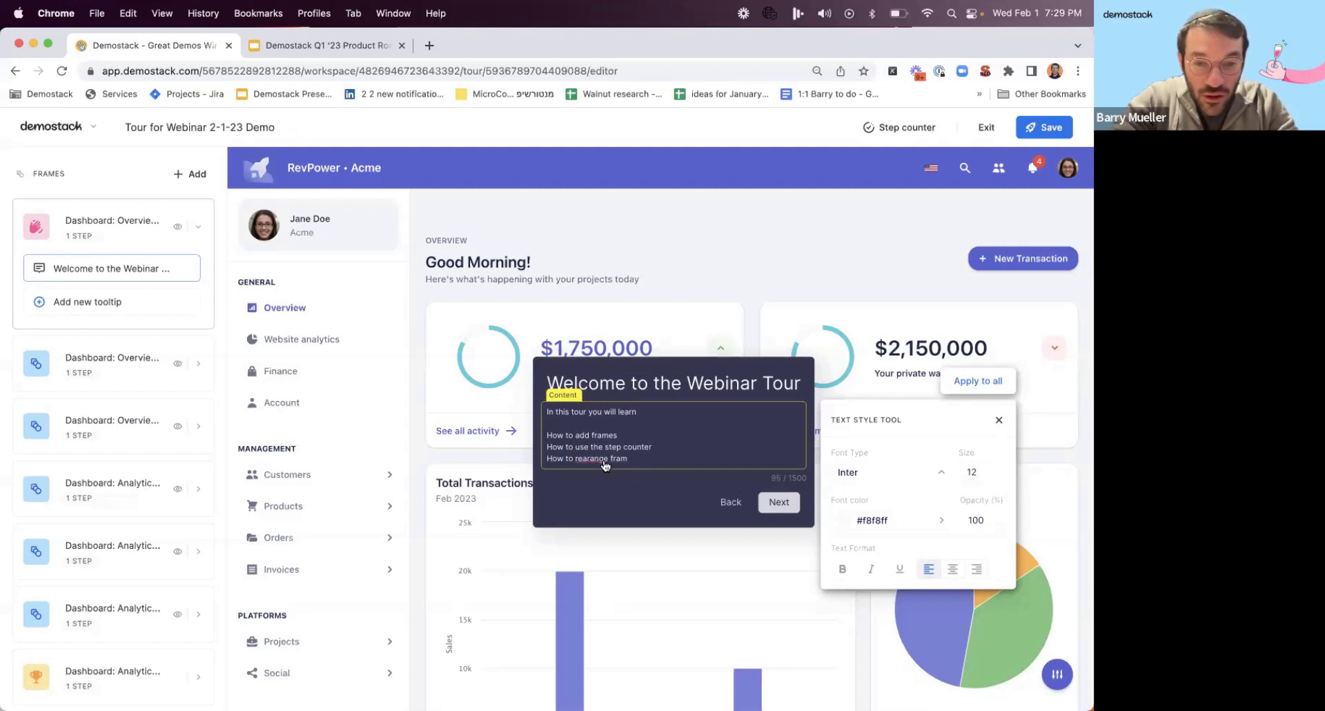
right_click(603, 460)
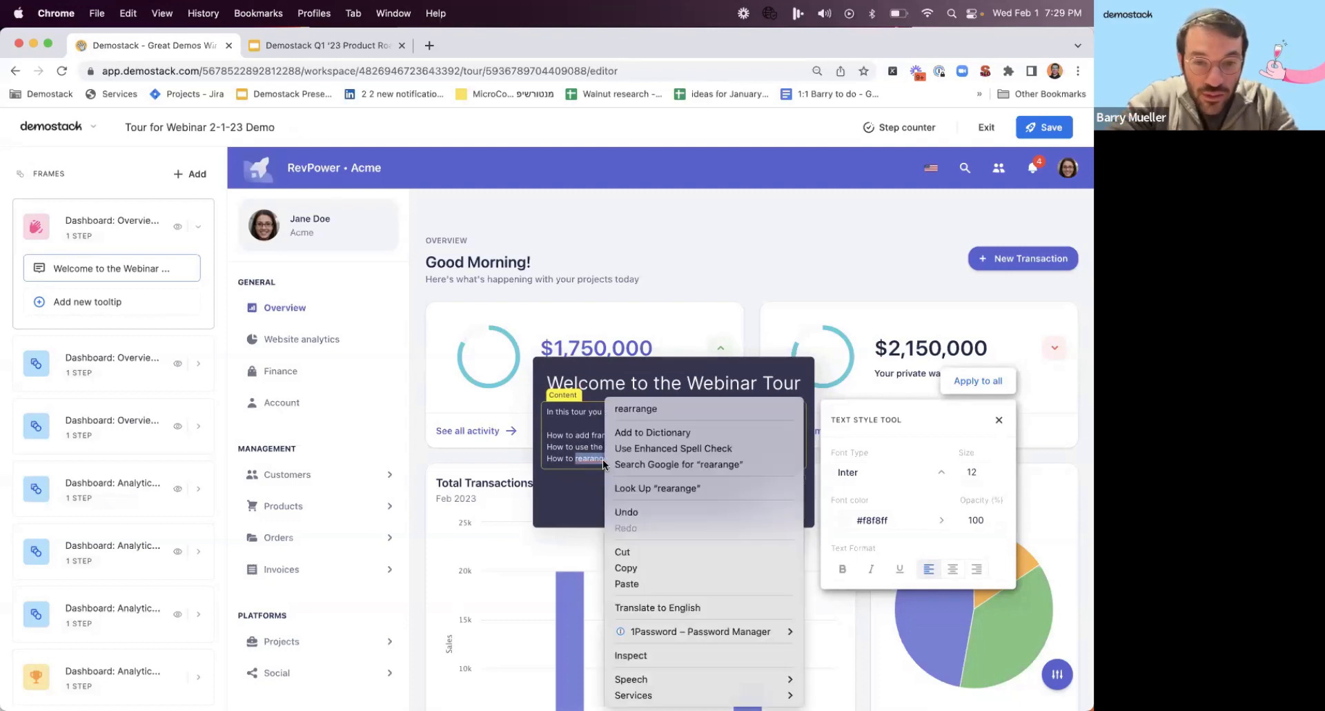
left_click(635, 409)
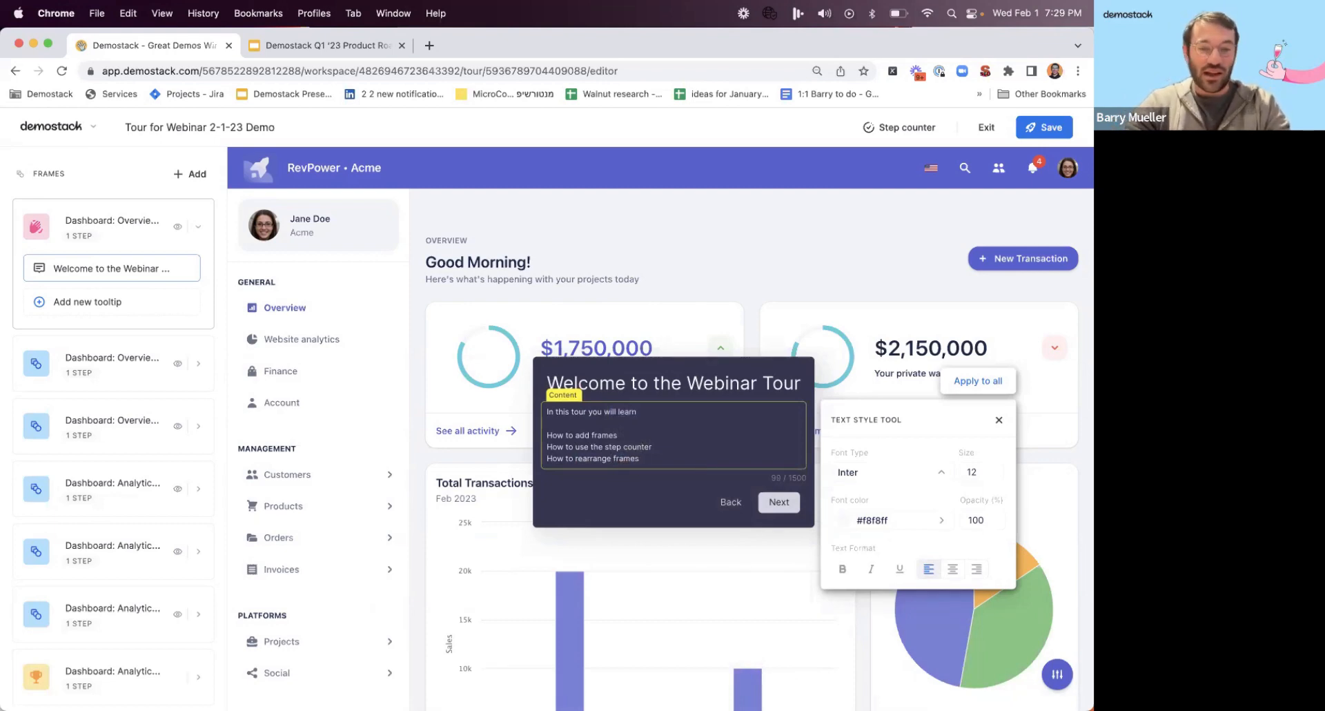
Set the tooltip's content text to size 18 and center-align its title.
key("super+a")
double_click(974, 471)
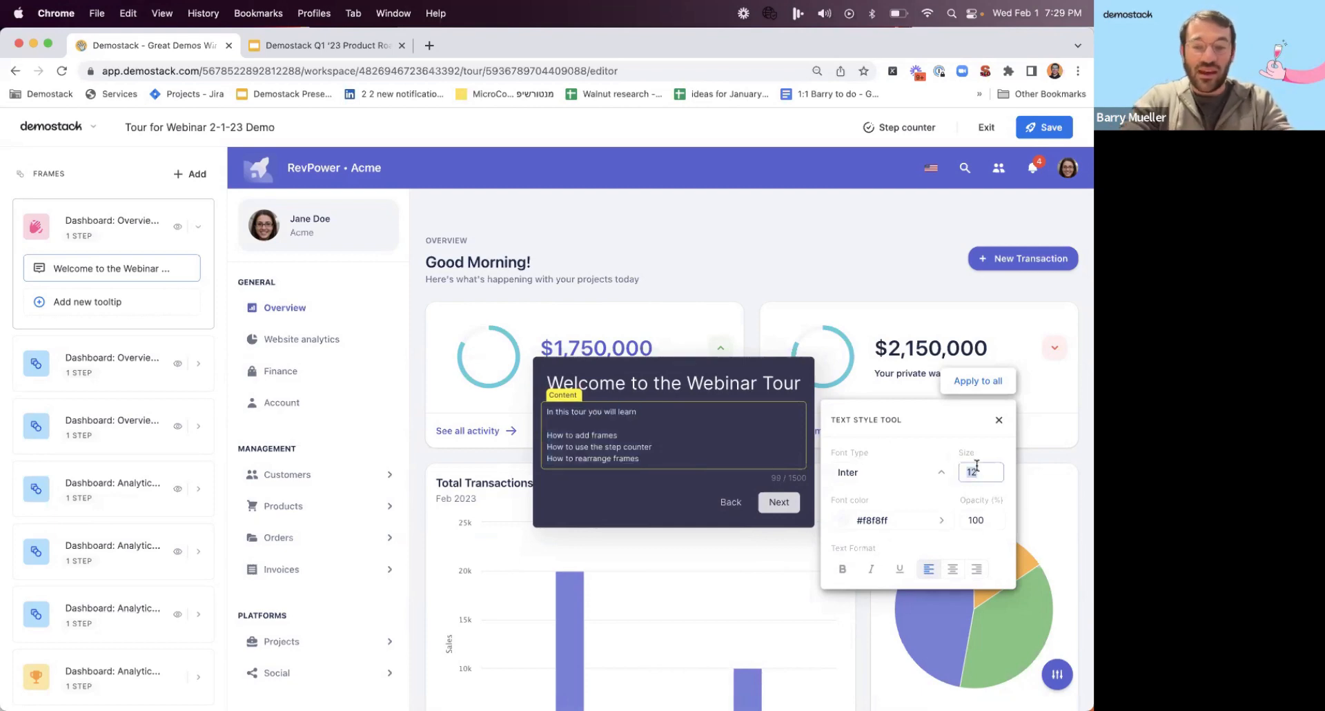
type("18")
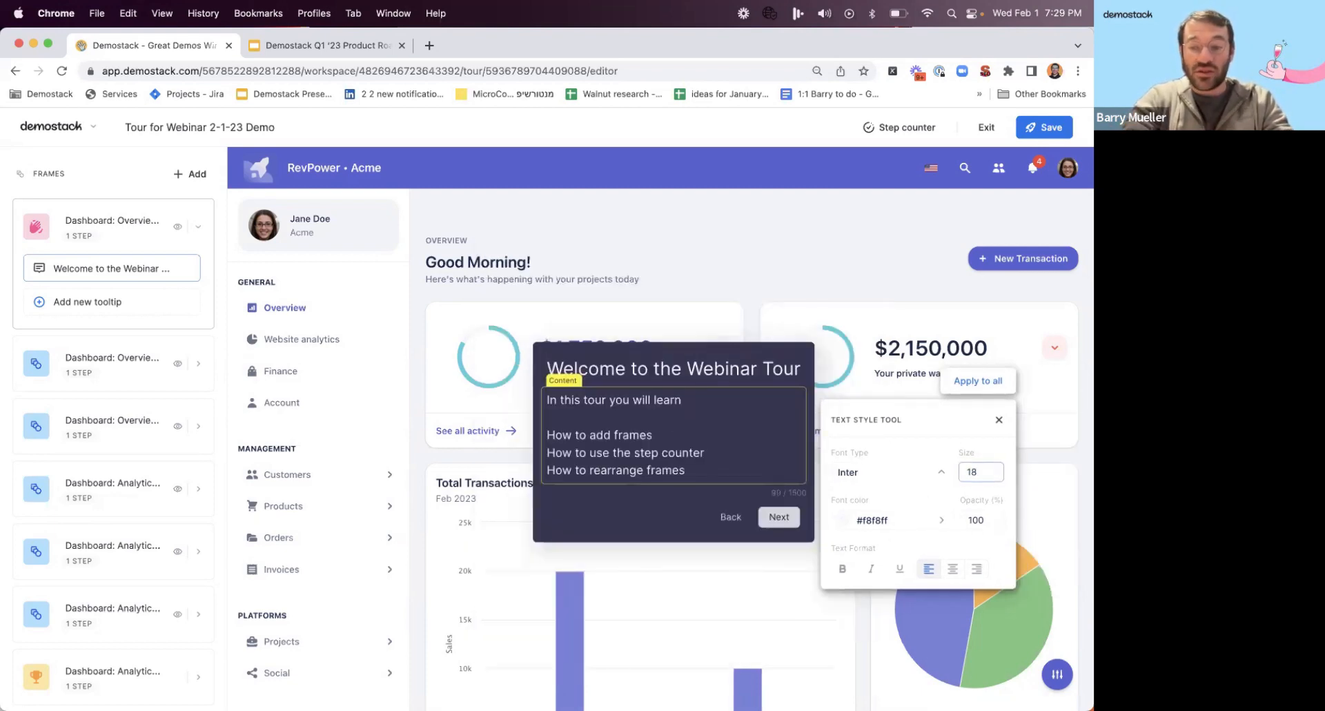
left_click(959, 424)
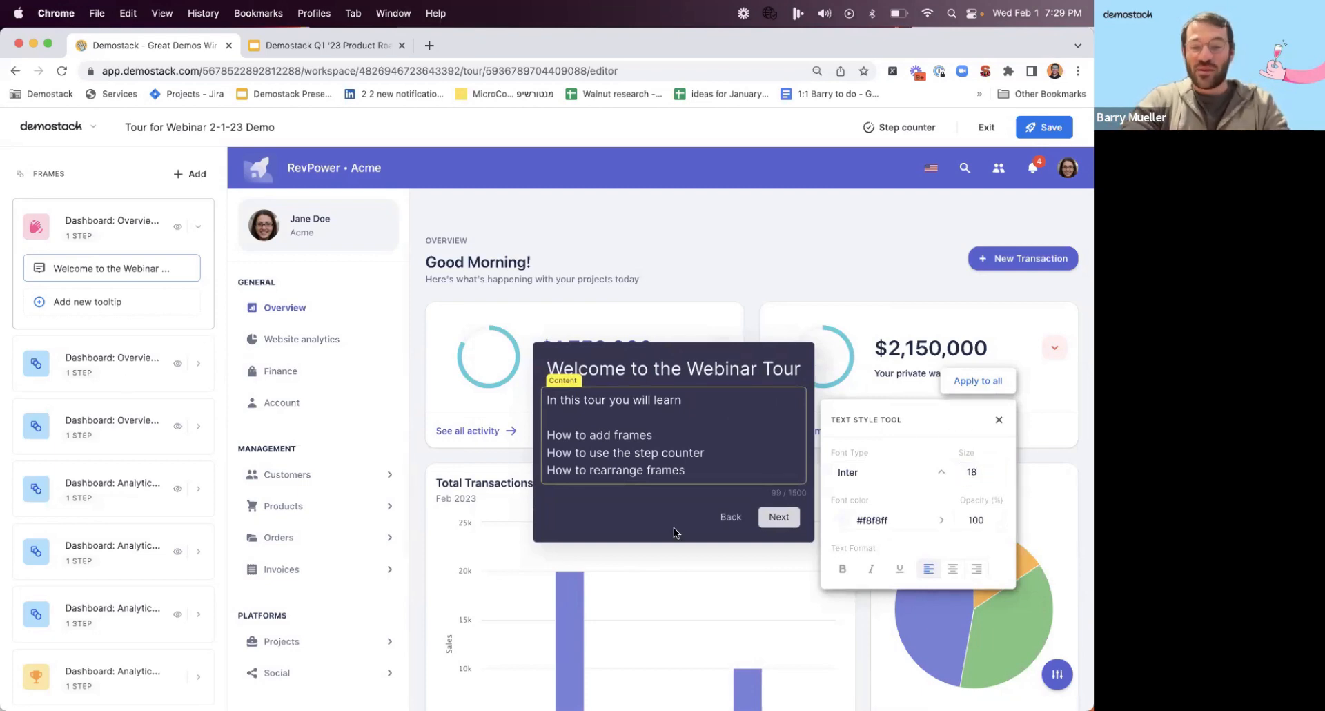
triple_click(723, 371)
left_click(952, 570)
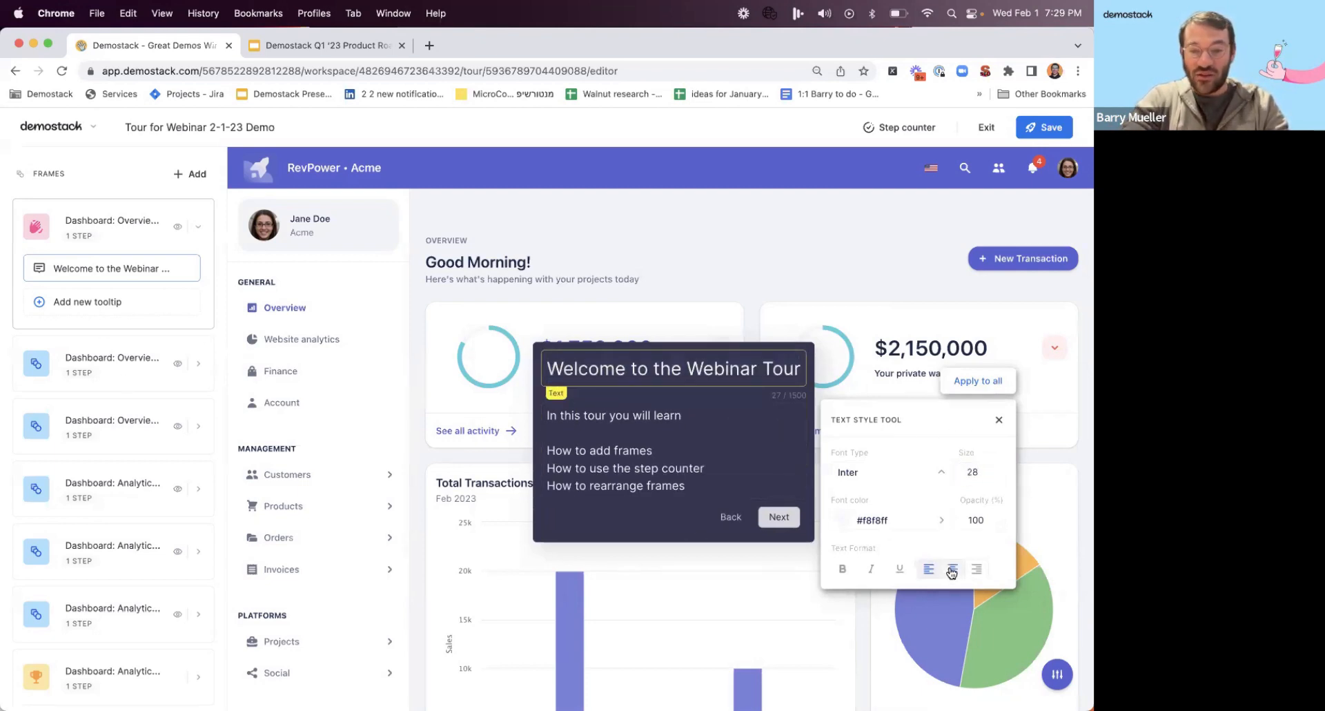
Open the second Overview frame for editing and bring its Total Transactions chart into view.
left_click(138, 366)
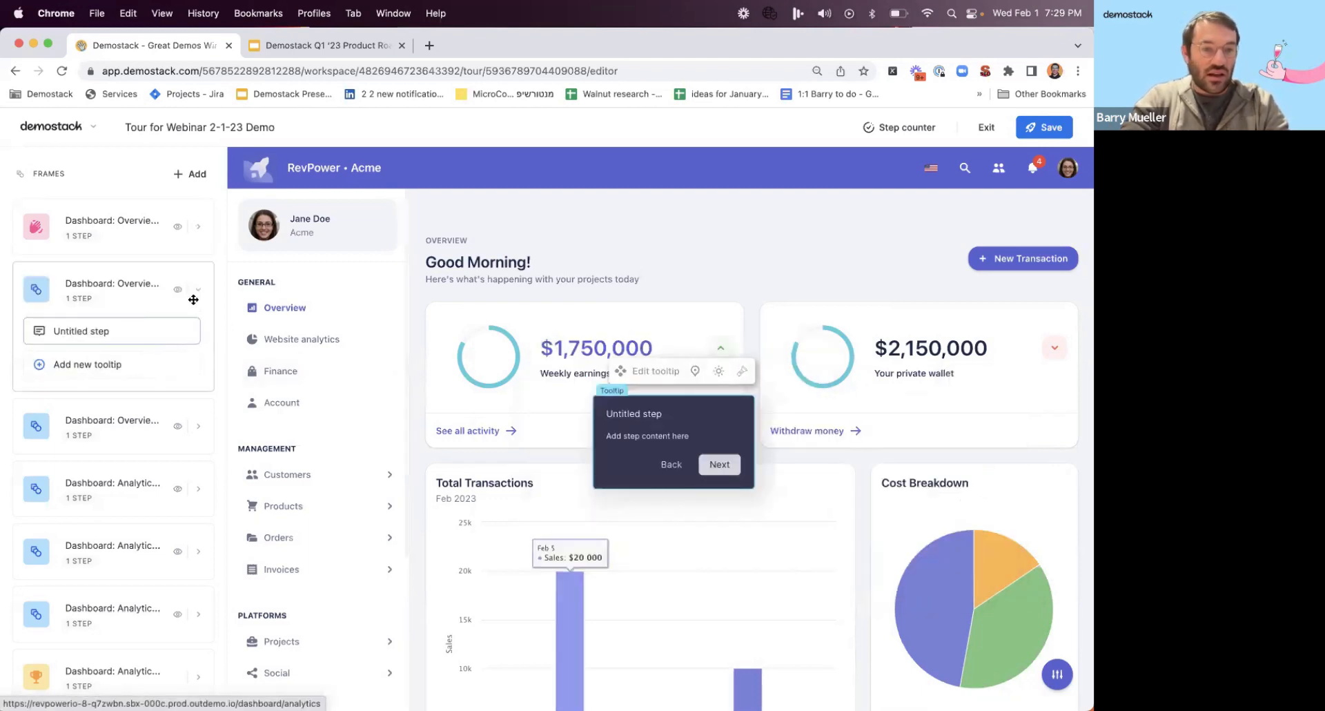
scroll(532, 530, "down", 3)
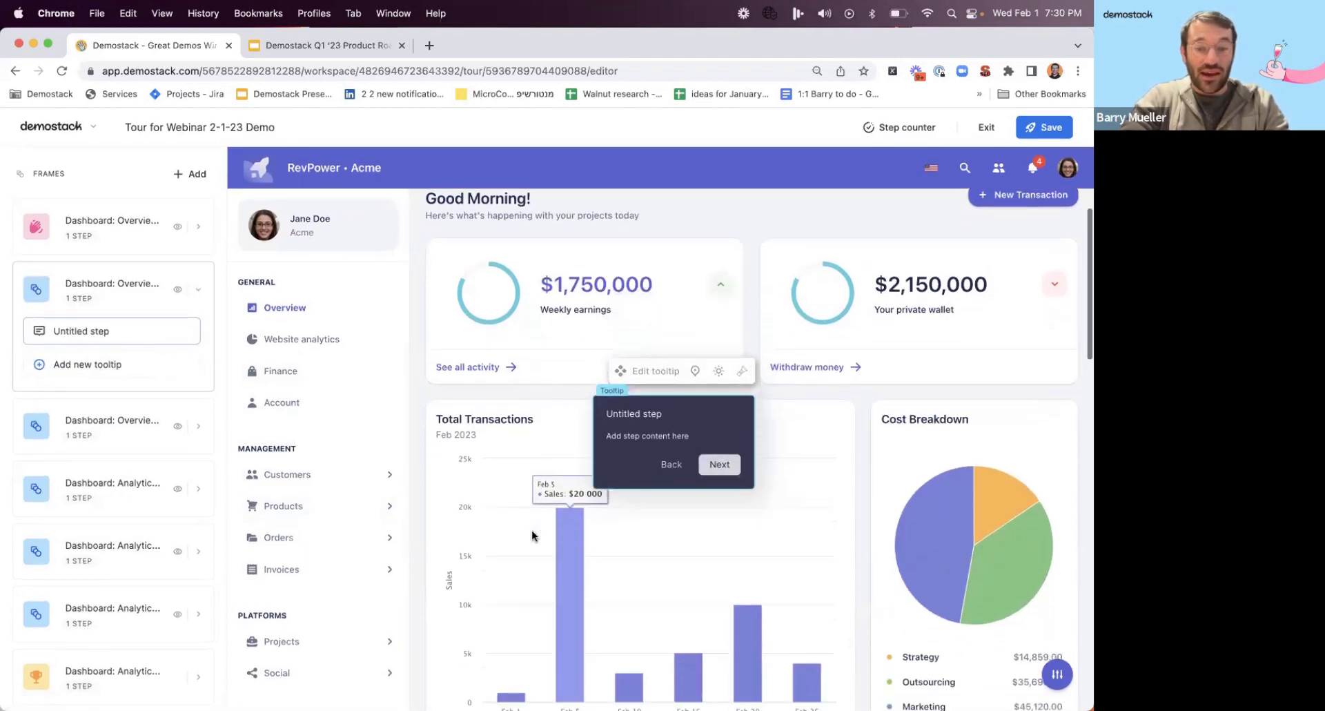
scroll(532, 530, "up", 2)
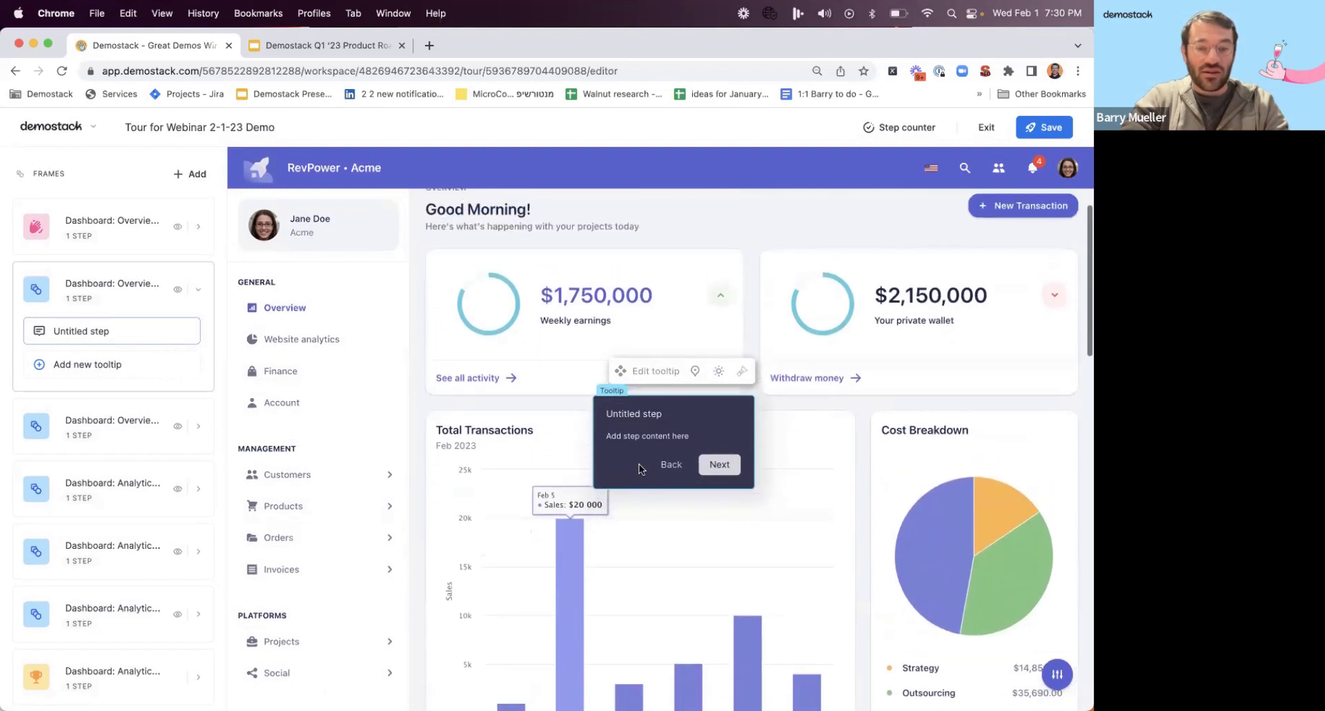
Attach the second frame's tooltip to the Total Transactions chart area.
left_click(697, 373)
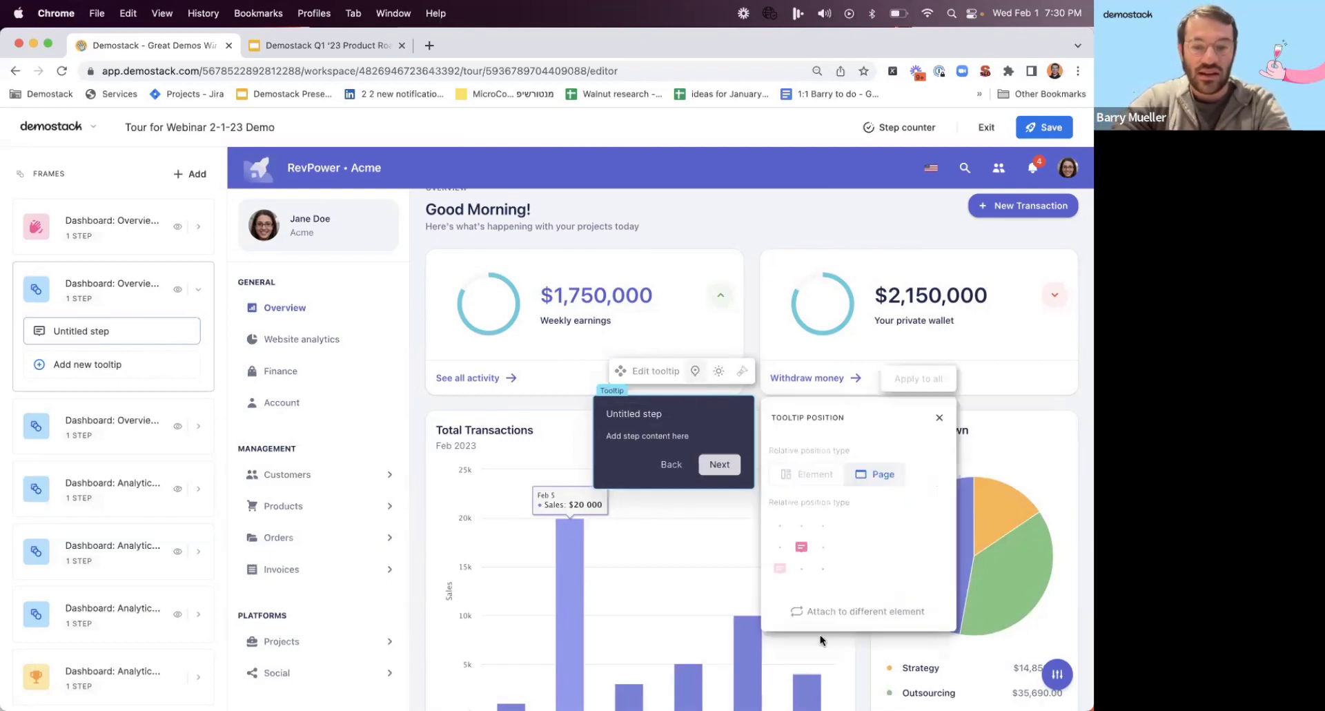
left_click(851, 611)
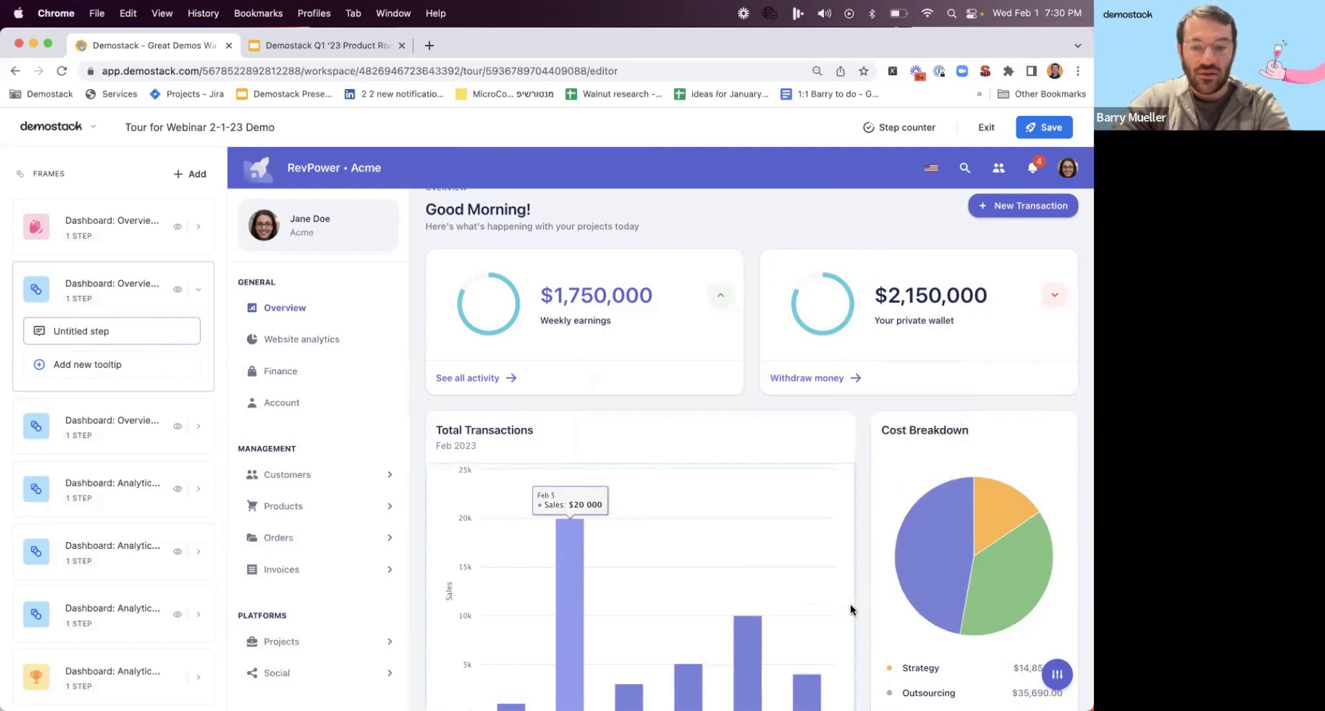
left_click(576, 466)
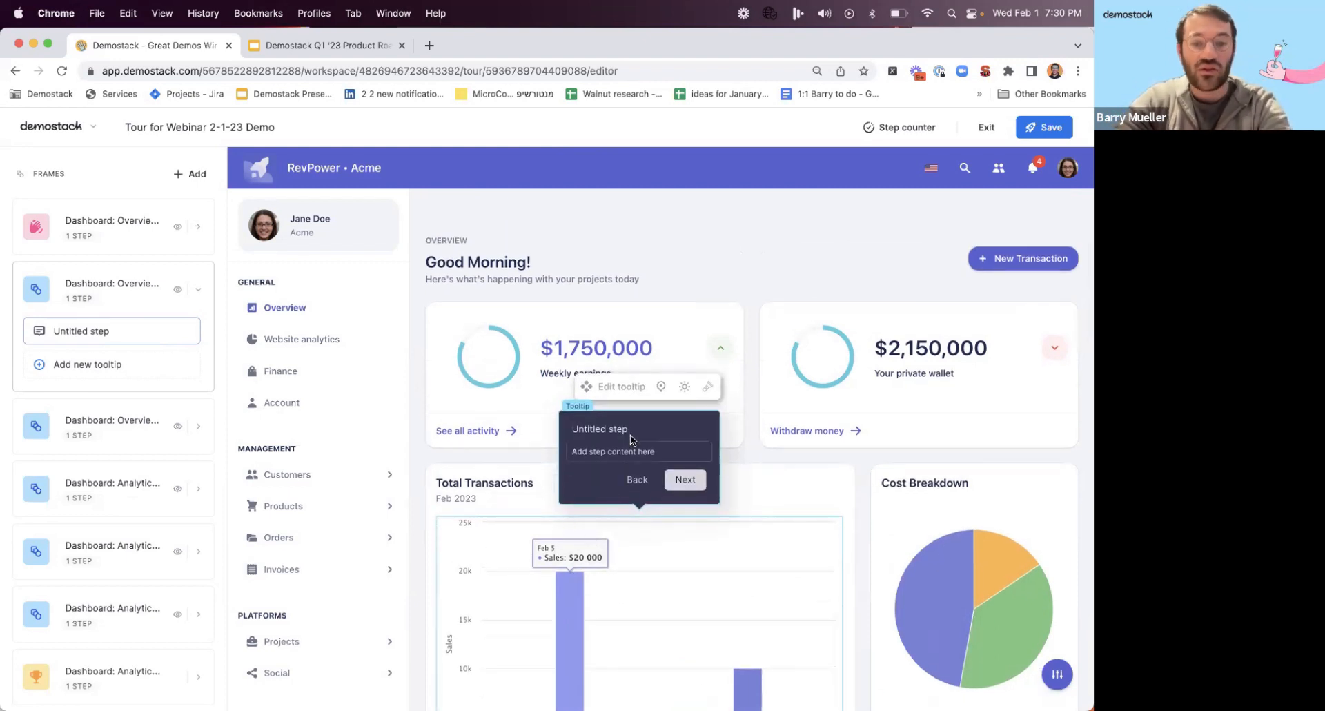
Reattach the second frame's tooltip to the Feb 5 bar in the Total Transactions chart.
scroll(602, 569, "down", 3)
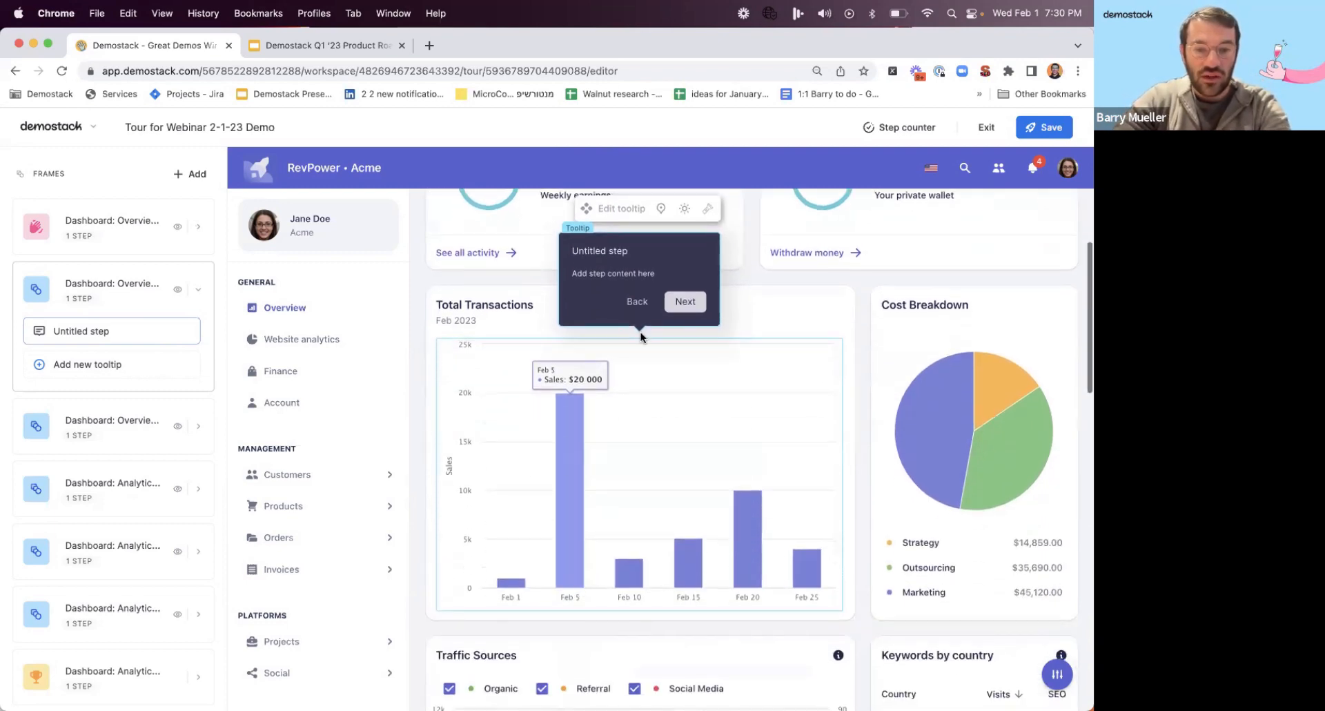
left_click(661, 208)
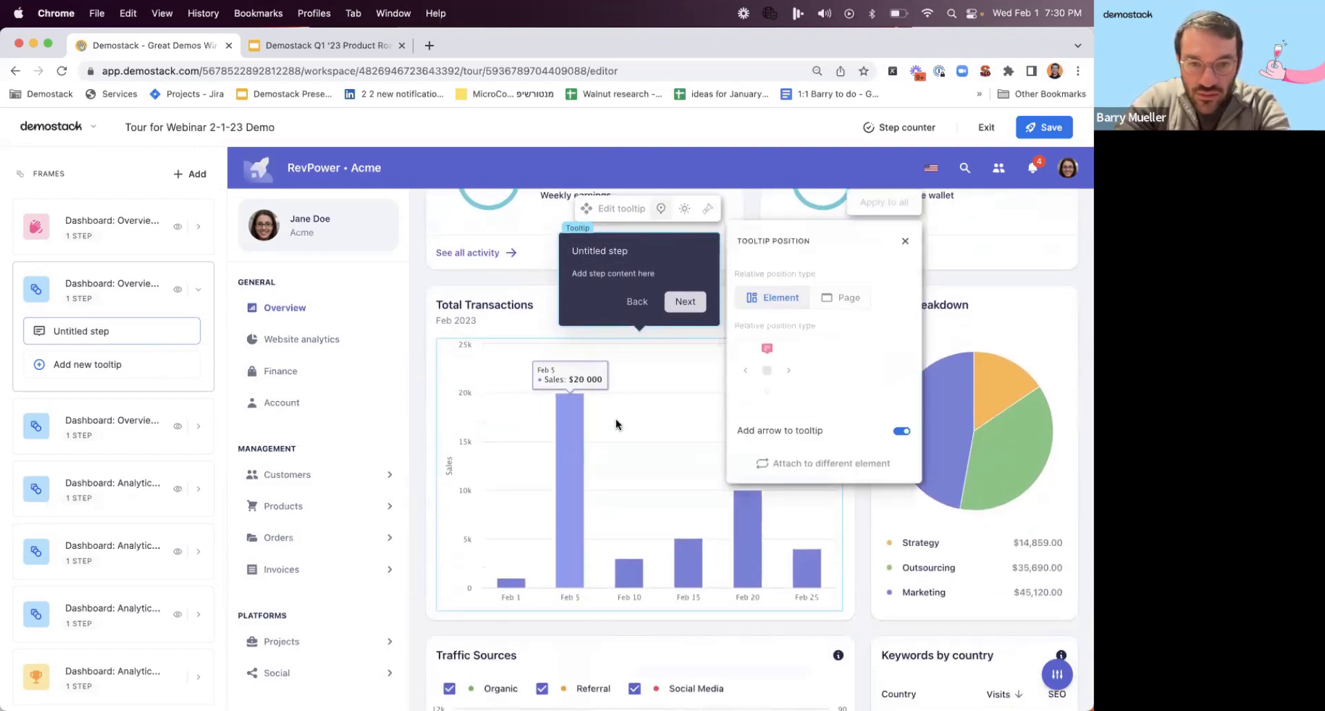
left_click(775, 462)
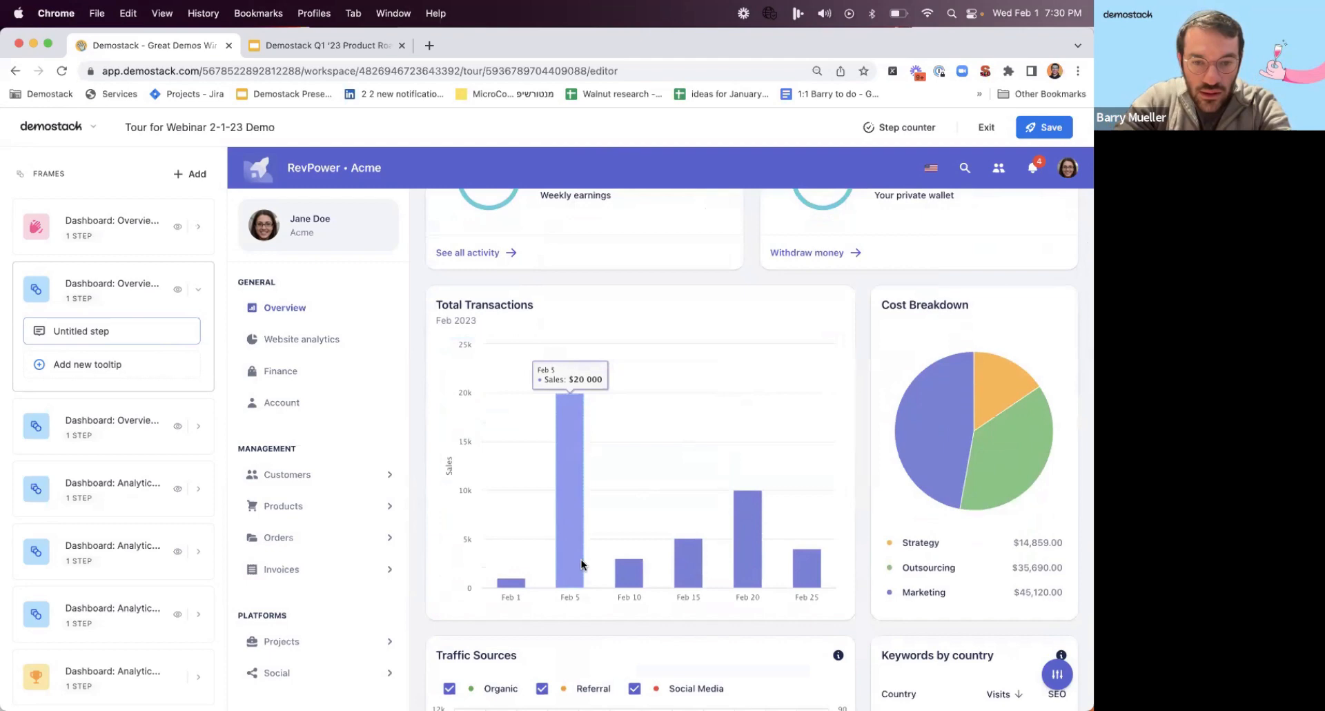
left_click(574, 512)
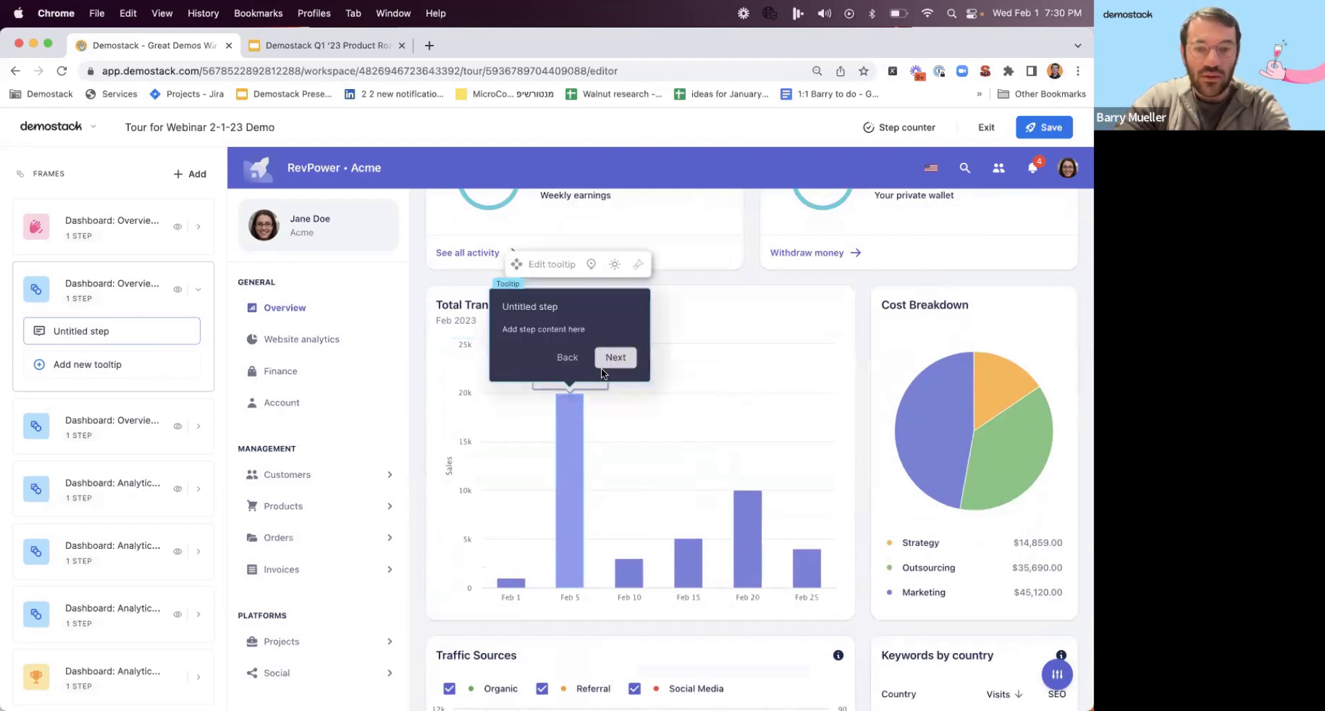
Place the second frame's tooltip to the right of the Feb 5 bar in the Total Transactions chart.
left_click(591, 265)
left_click(676, 430)
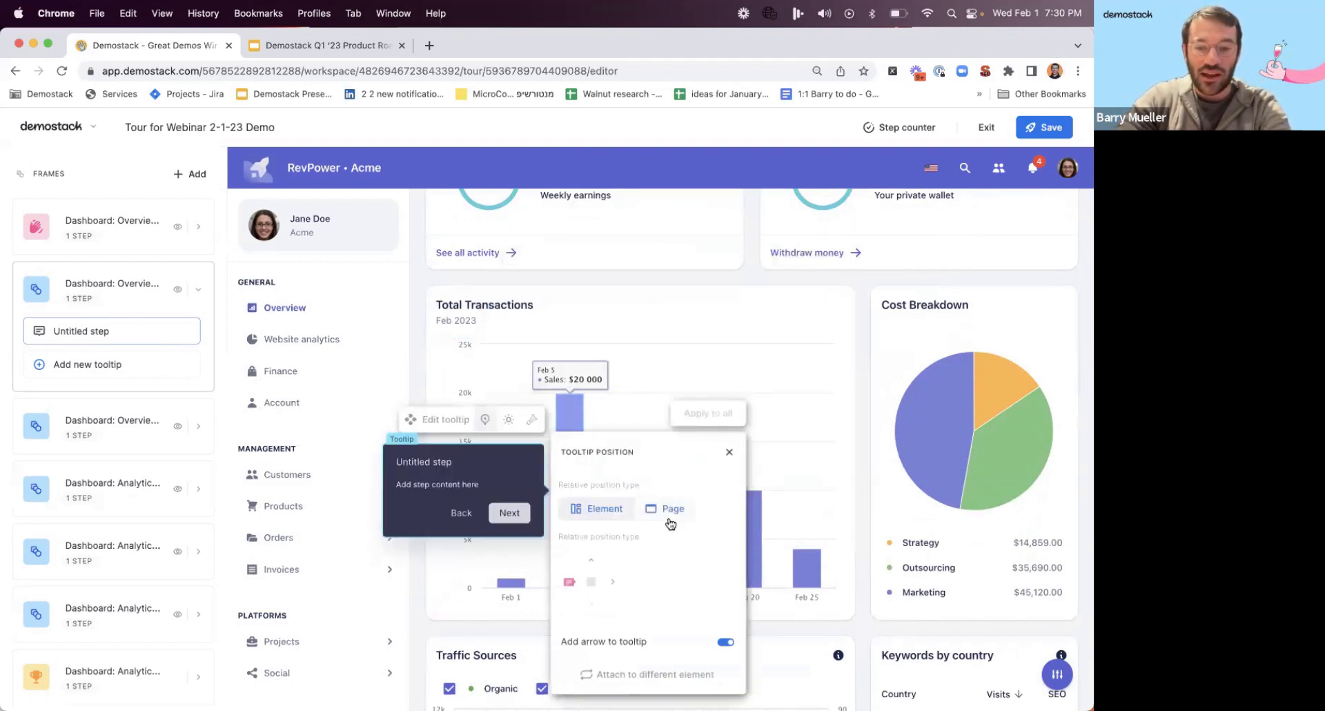
left_click(612, 581)
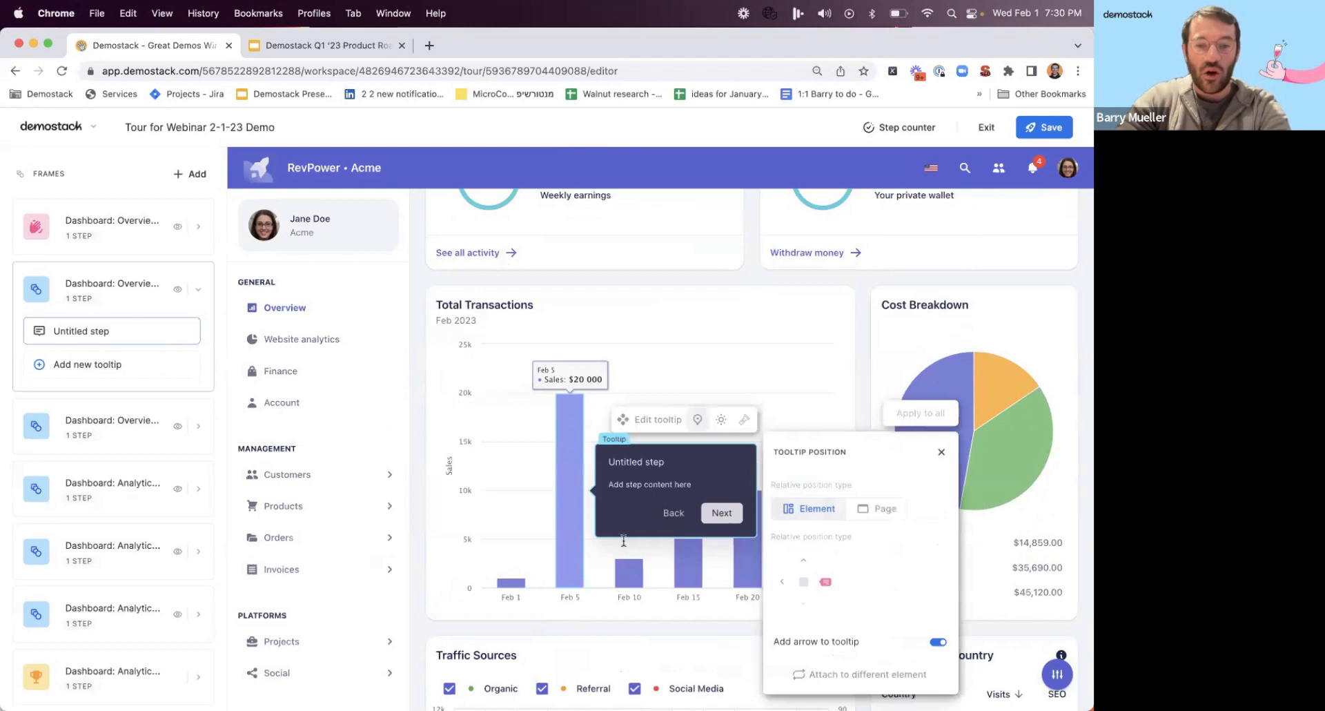
Title the second frame's tooltip "Wow look how much sales we made on Feb. 5th".
left_click(664, 459)
type("Wow")
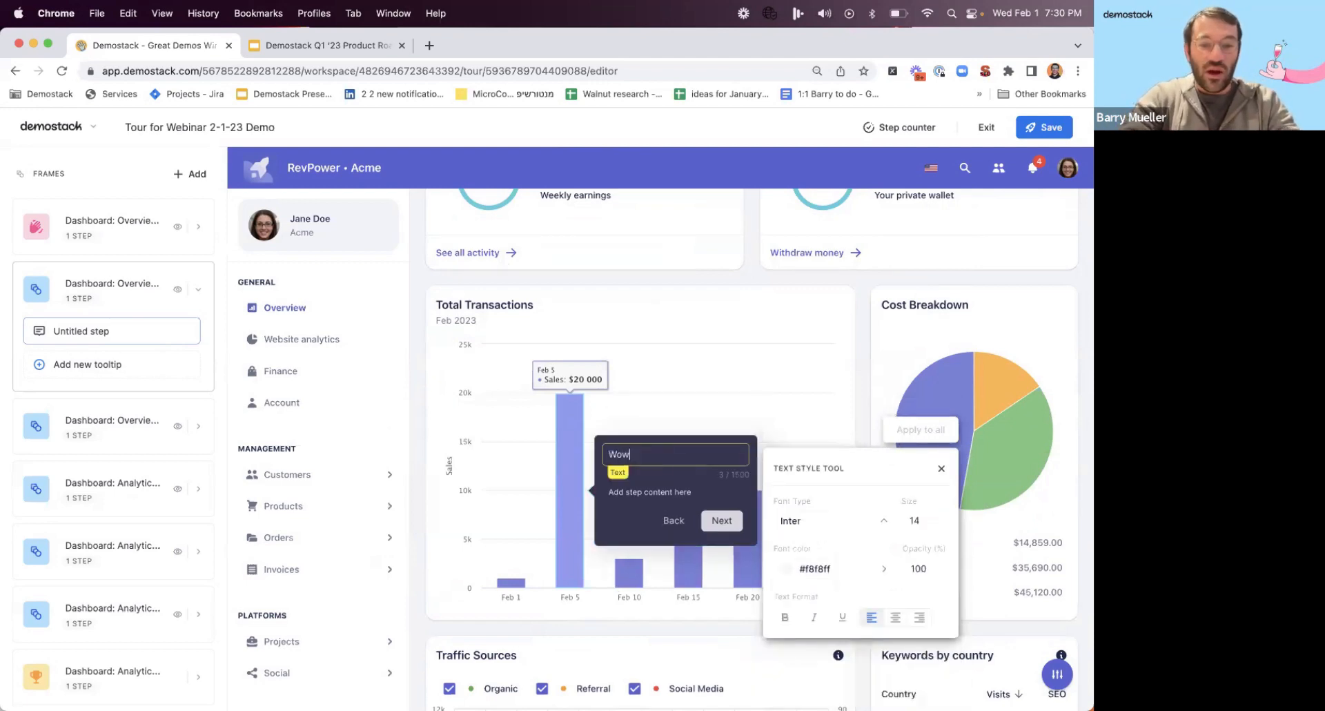
type(" look how much")
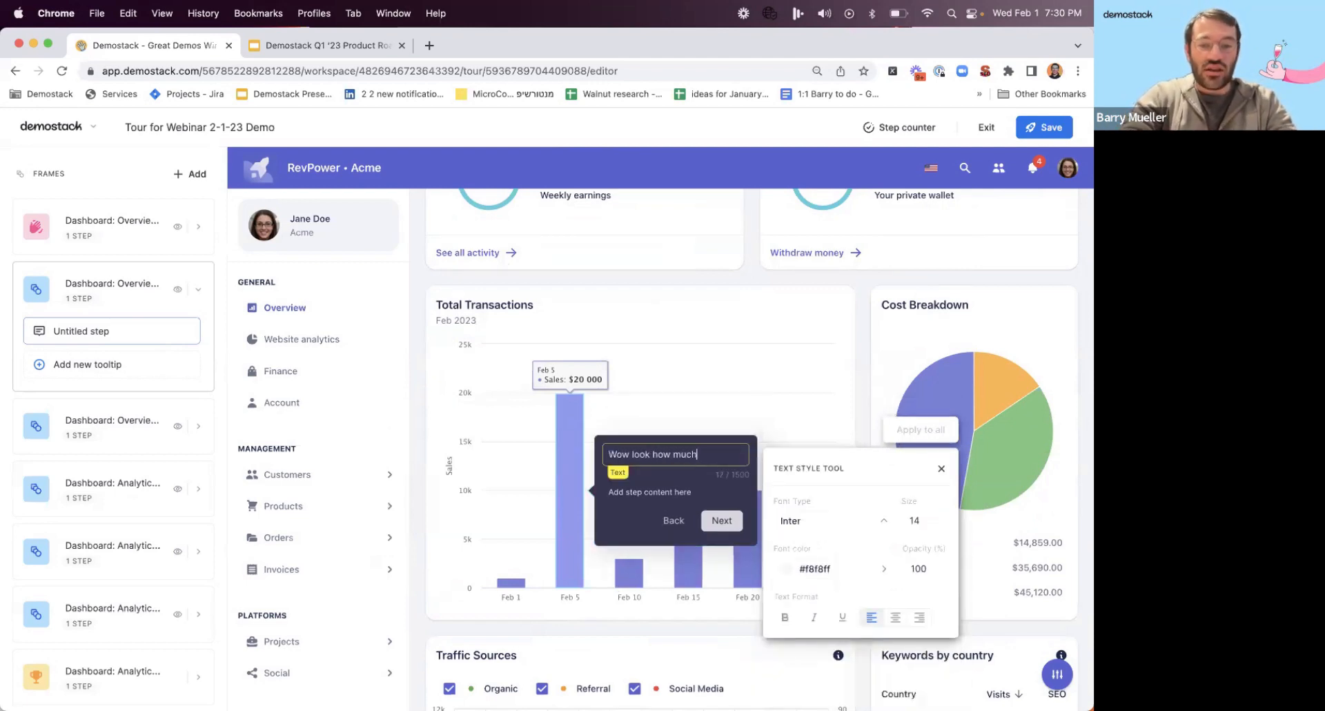
type(" sales we m")
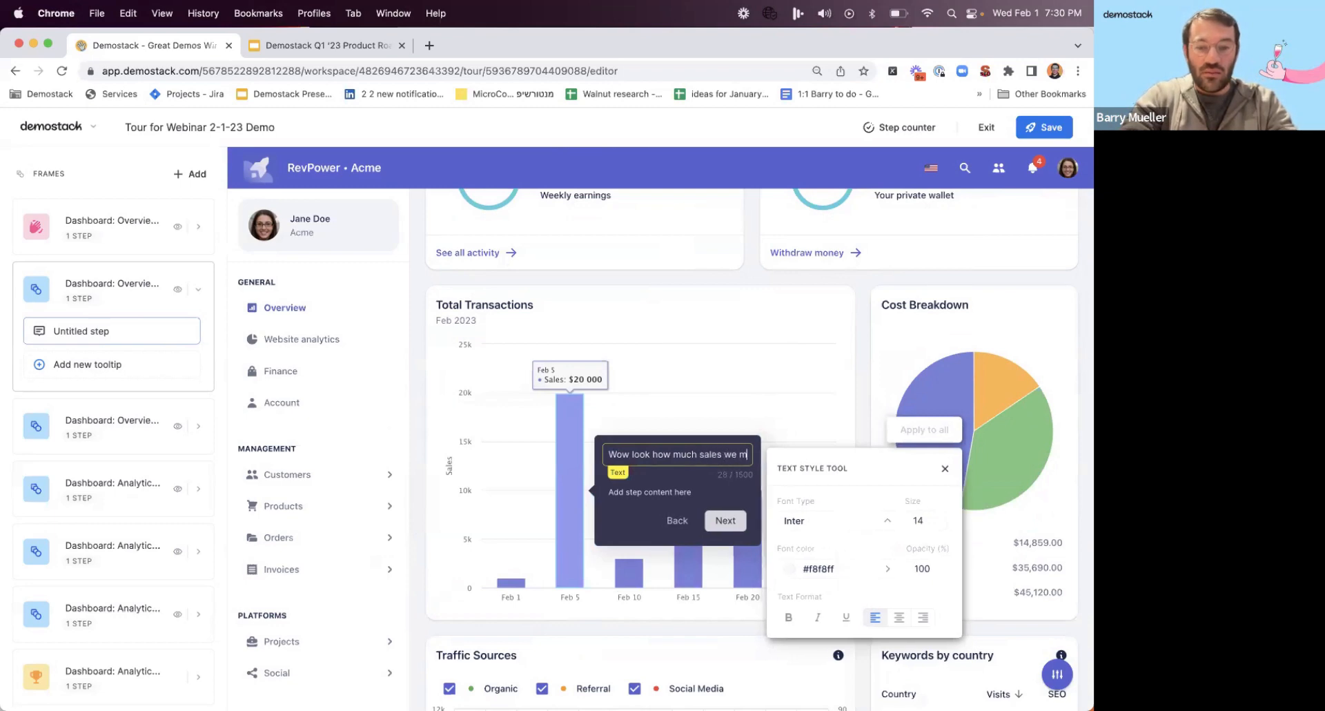
type("ade on Feb. 5th")
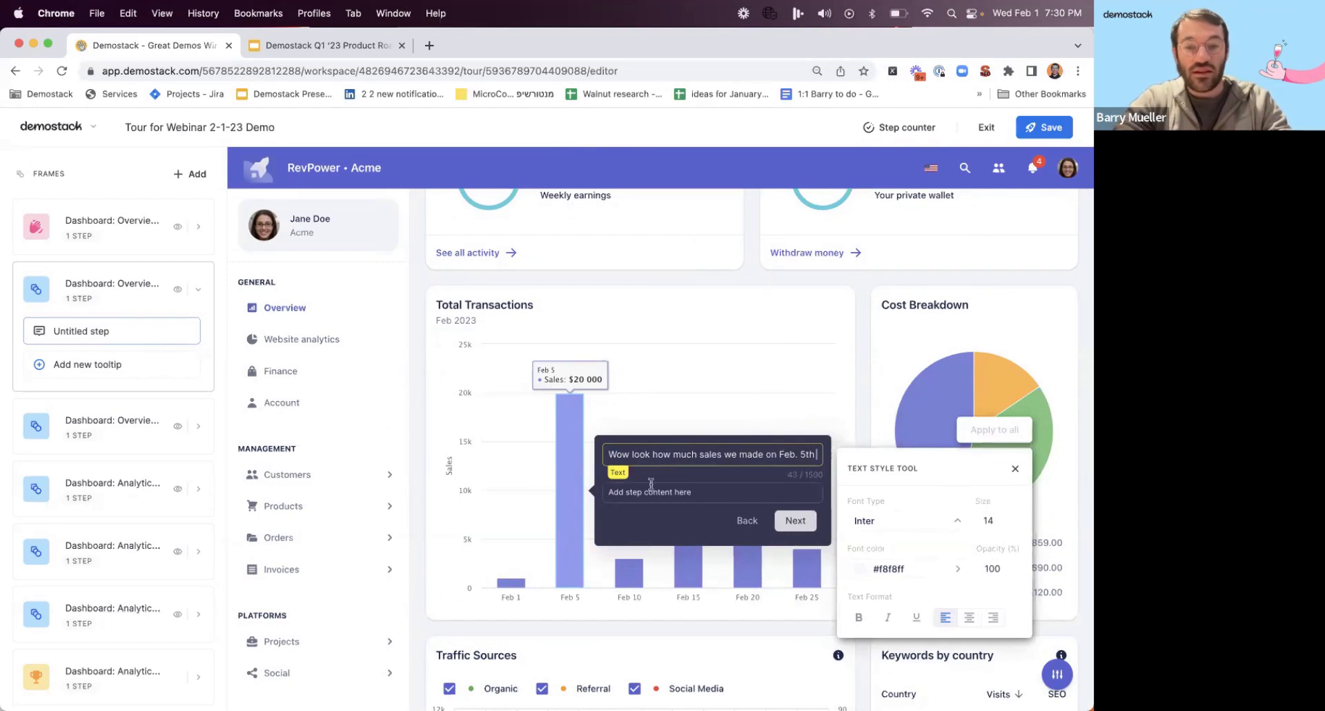
left_click(1013, 472)
Hide the third Overview frame from the tour and open the first Analytics frame for editing.
left_click(138, 436)
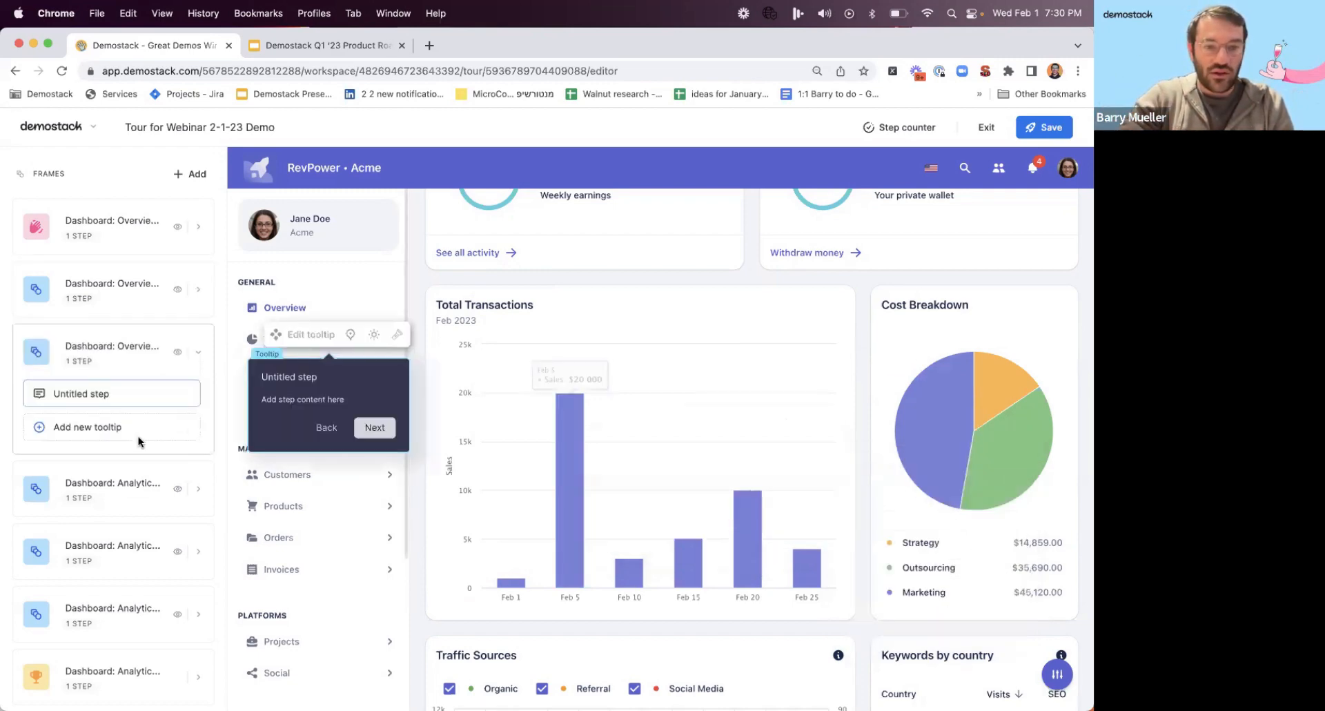
left_click(177, 351)
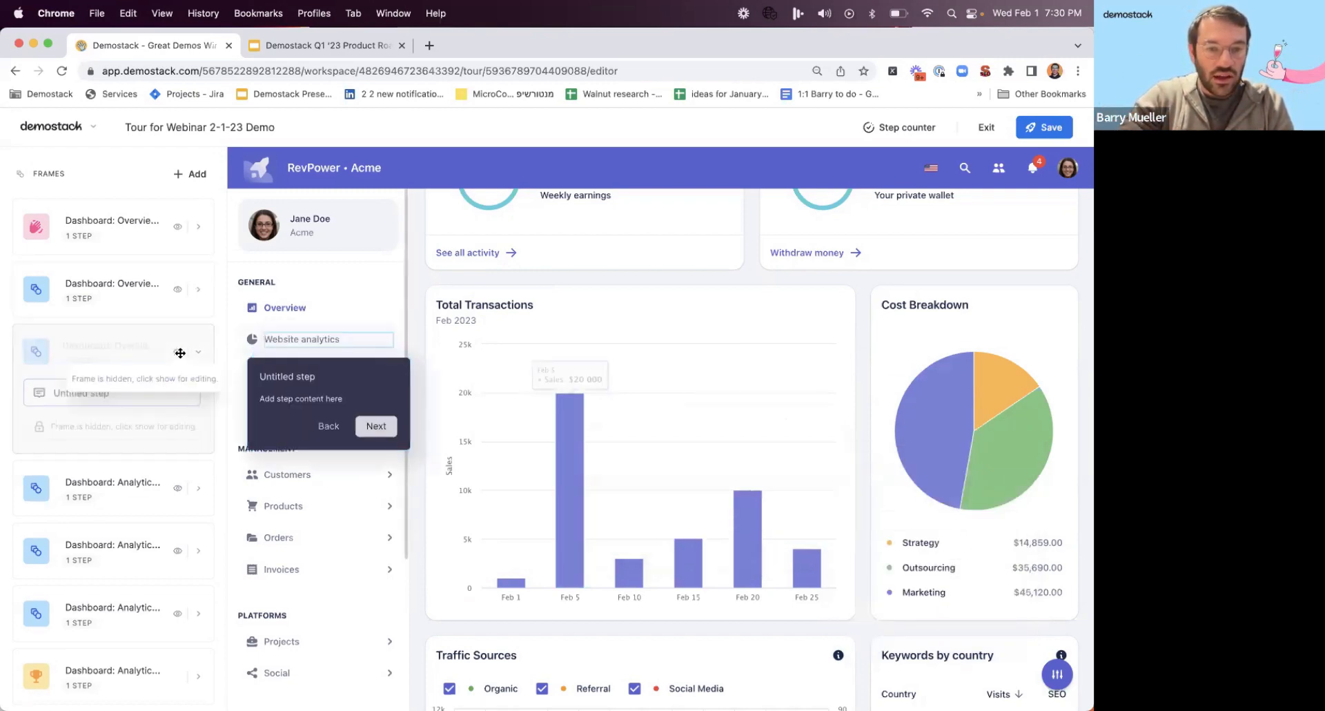
left_click(143, 509)
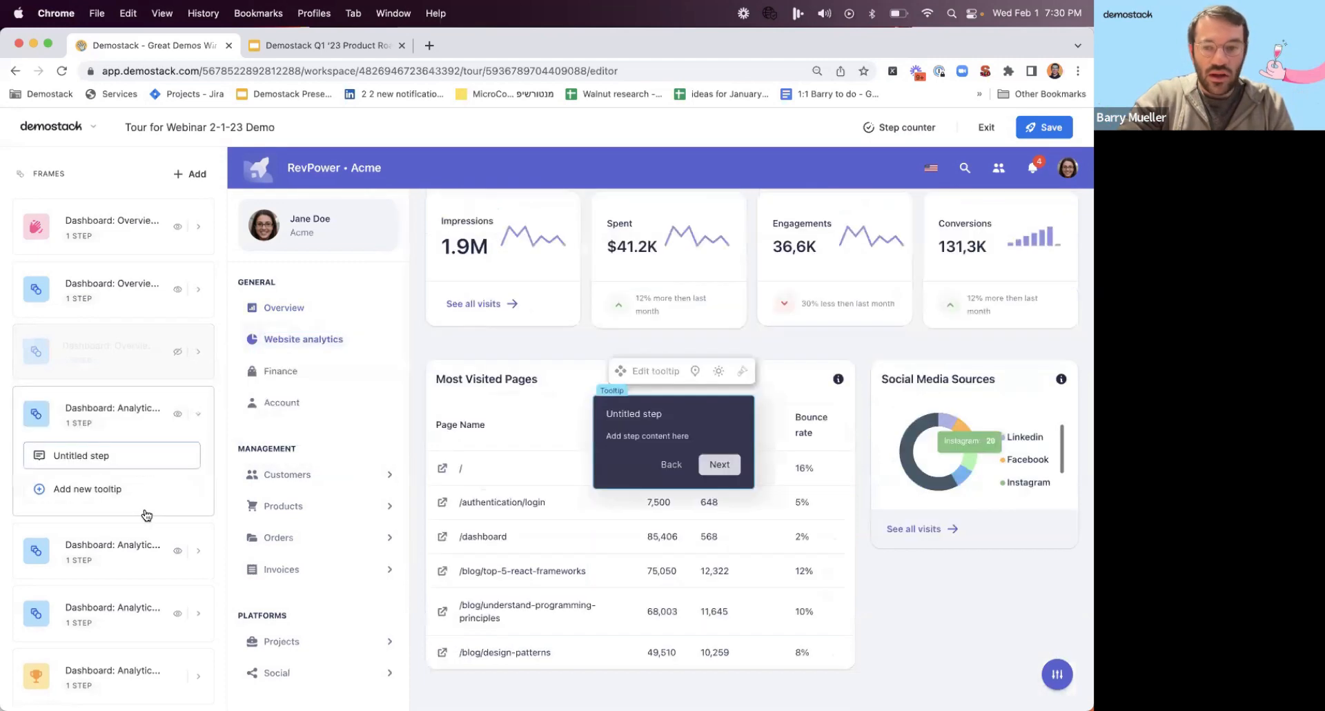
Attach the first Analytics frame's tooltip to the Social Media Sources donut chart and place it above the chart.
left_click(697, 373)
left_click(806, 613)
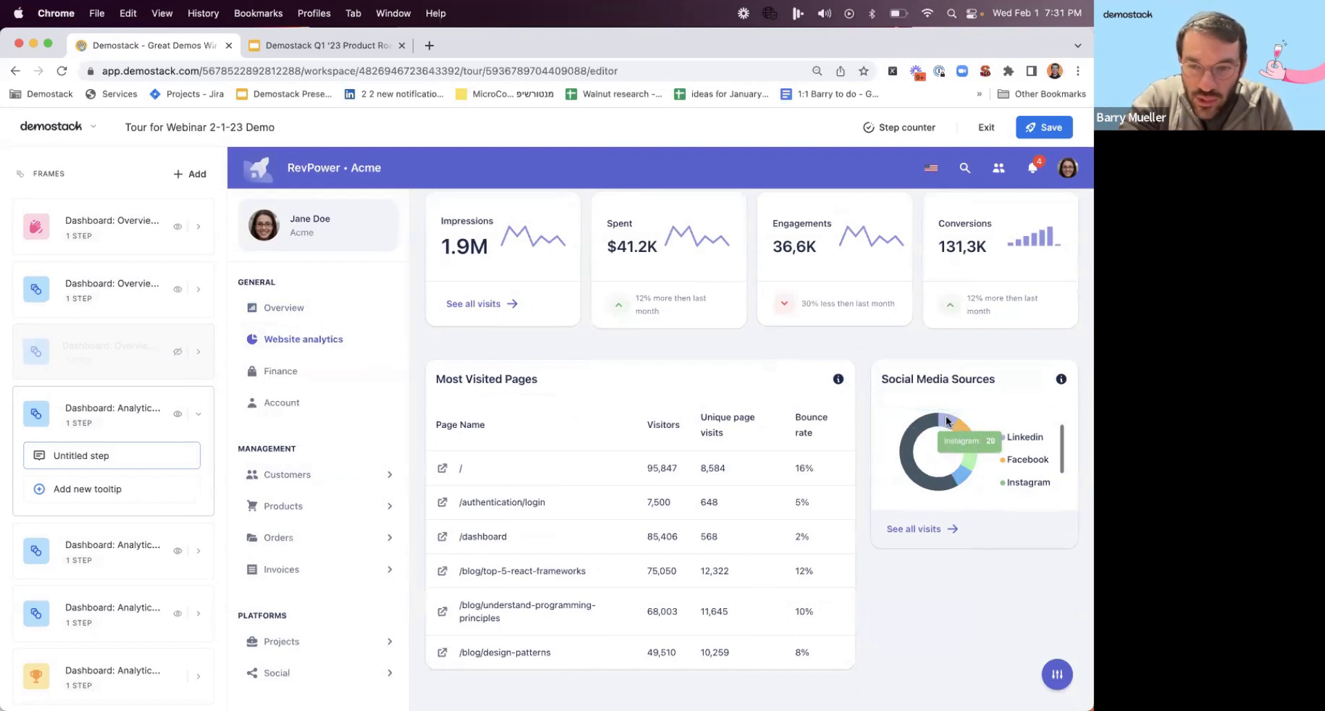
left_click(947, 421)
left_click(970, 416)
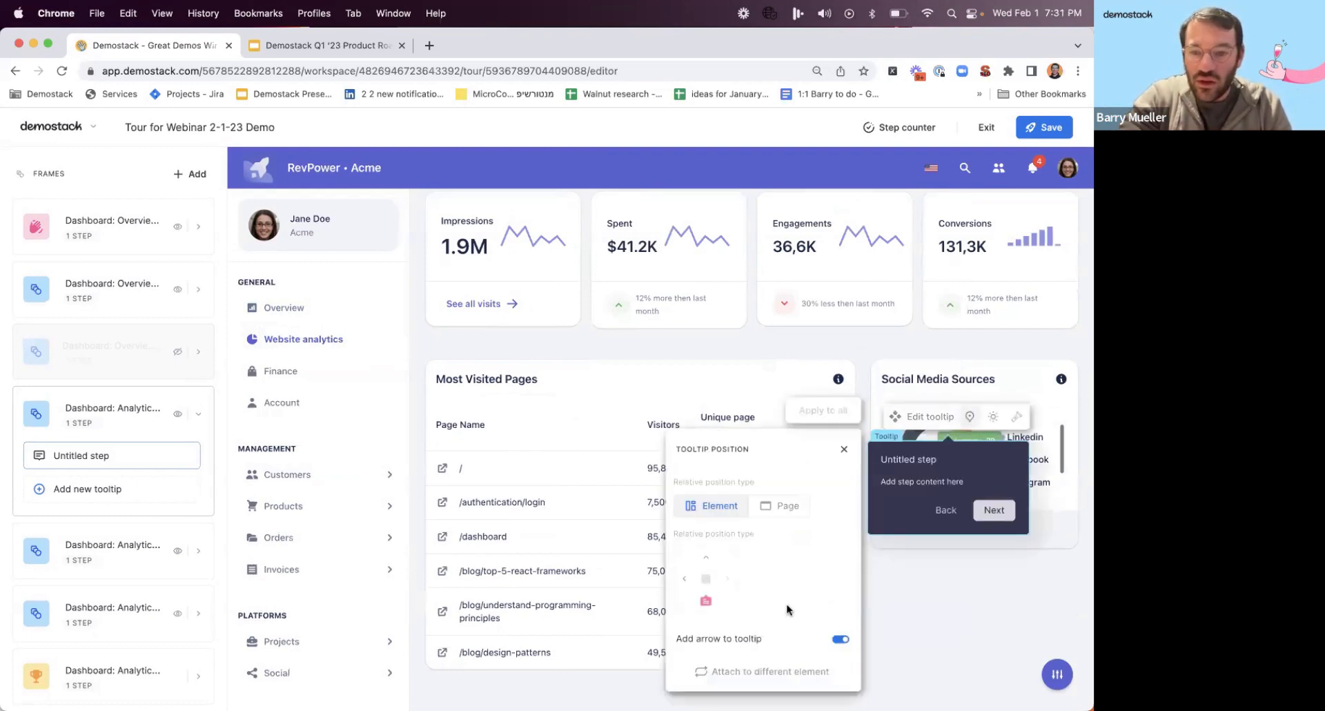
left_click(703, 557)
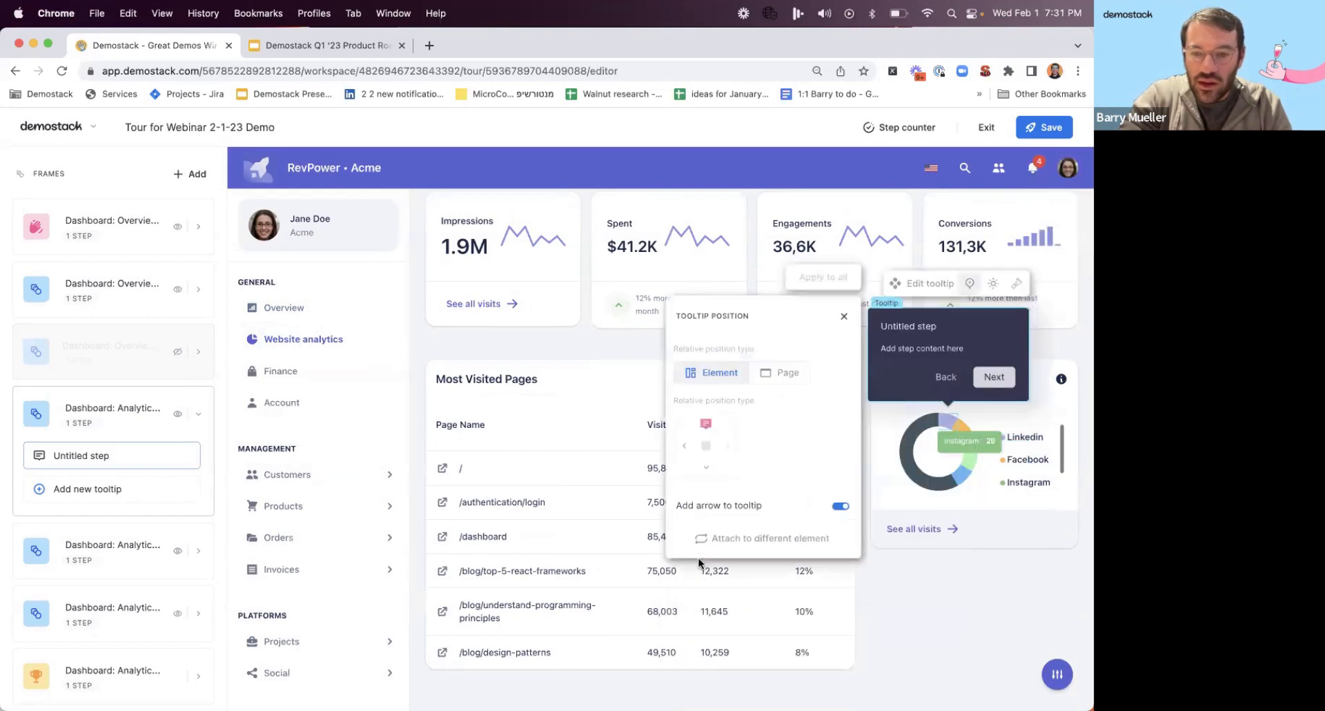
Title the first Analytics frame's tooltip "20 of my leads came from Instagram".
left_click(942, 330)
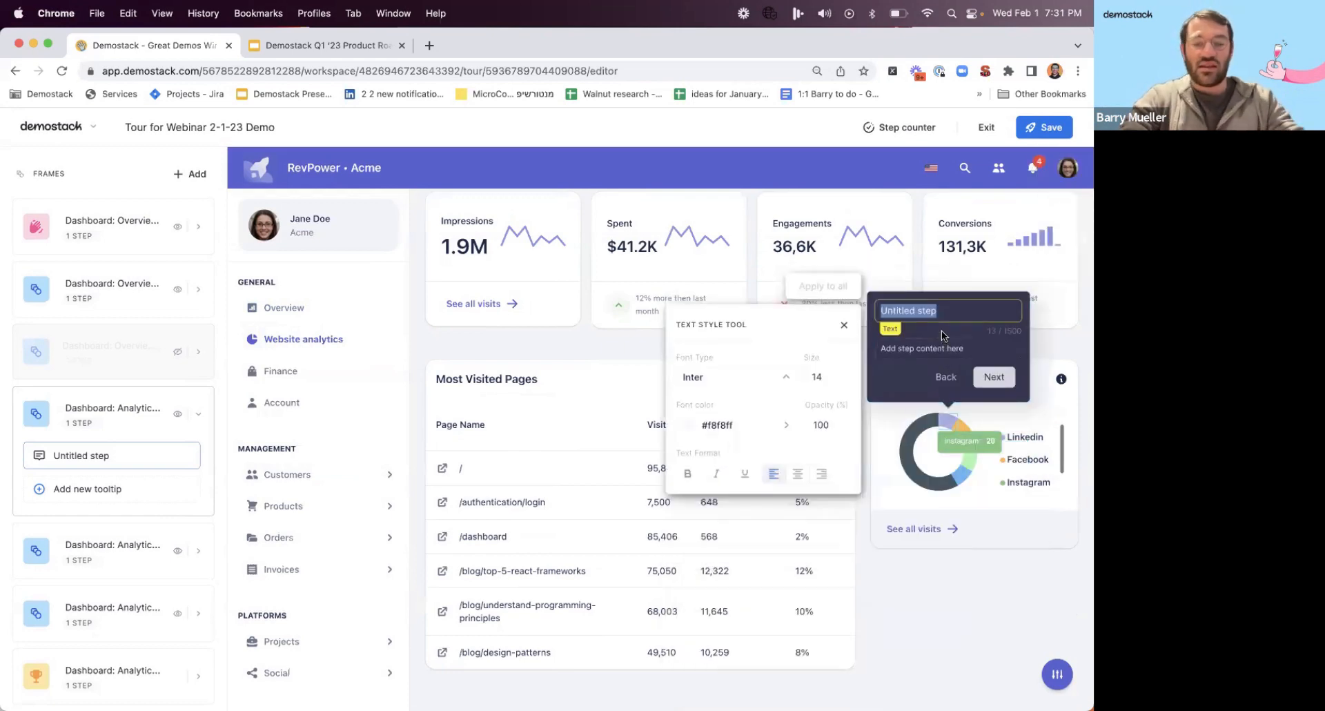
type("Ins")
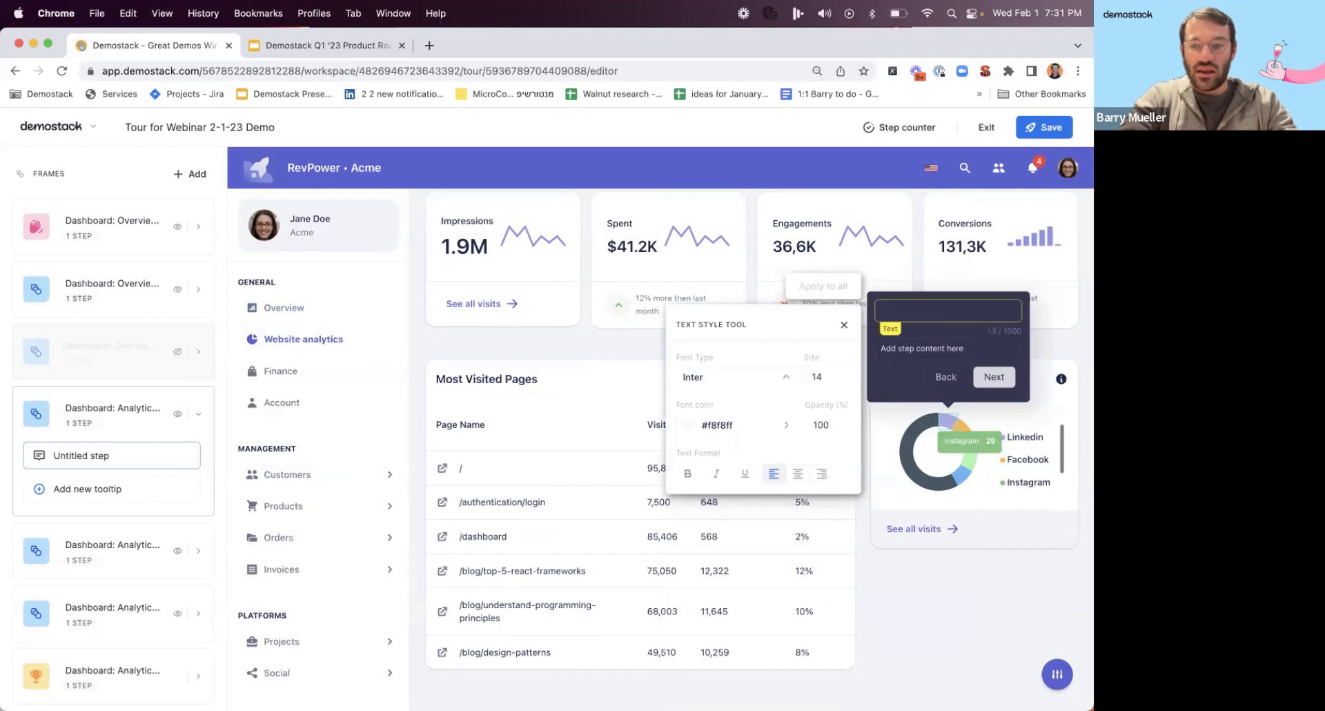
type("tagram")
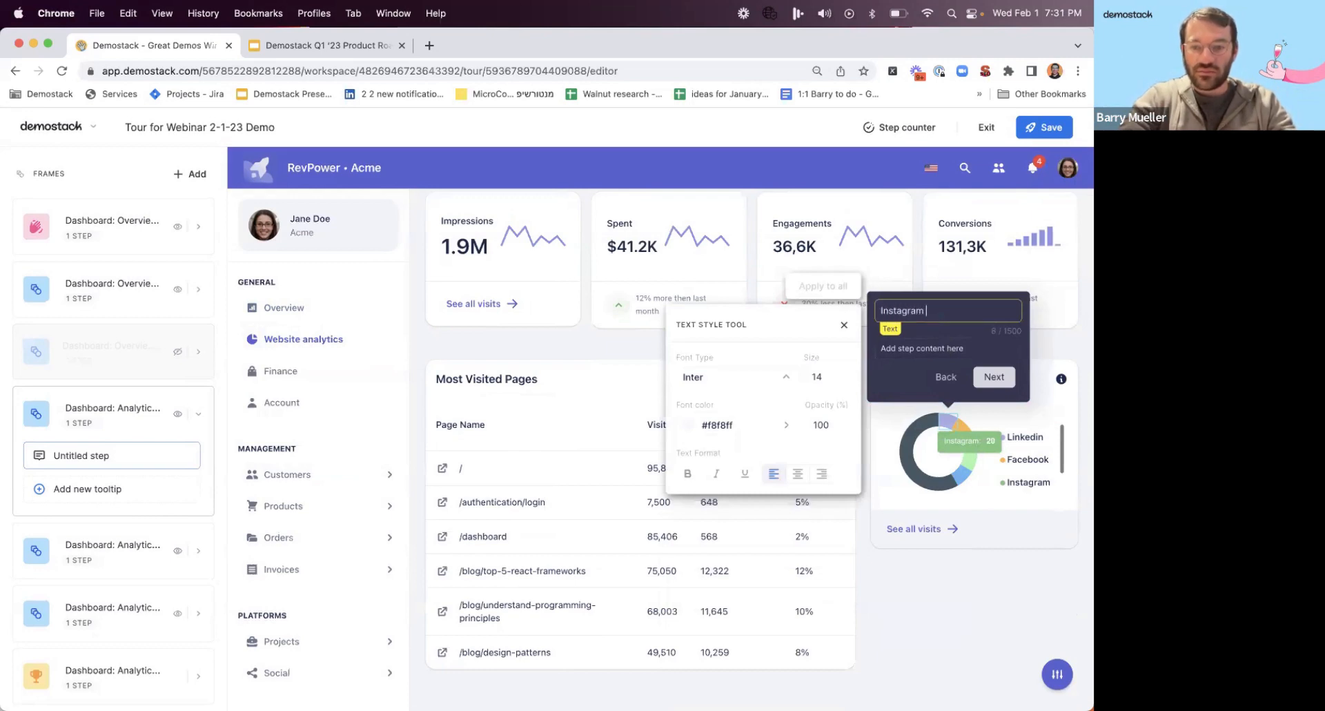
type(" got")
key("BackSpace")
key("BackSpace")
key("BackSpace")
key("BackSpace")
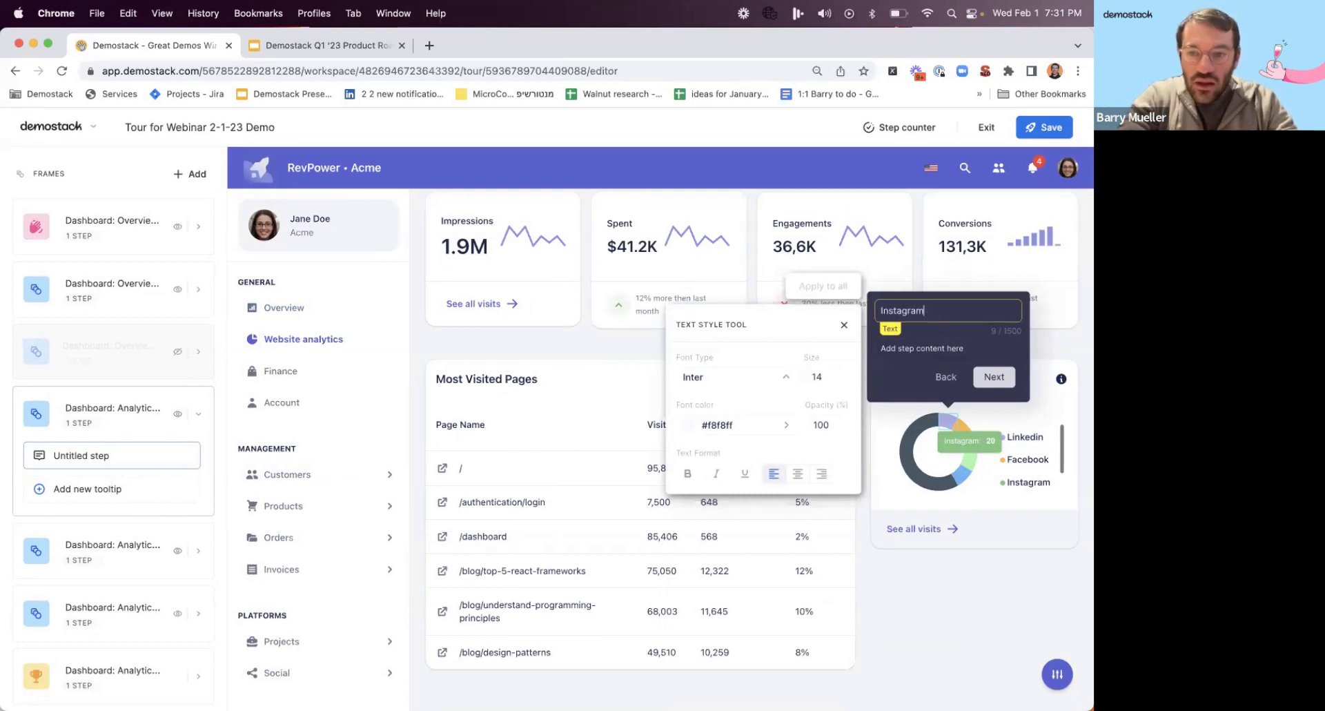
type("20 of my leads ")
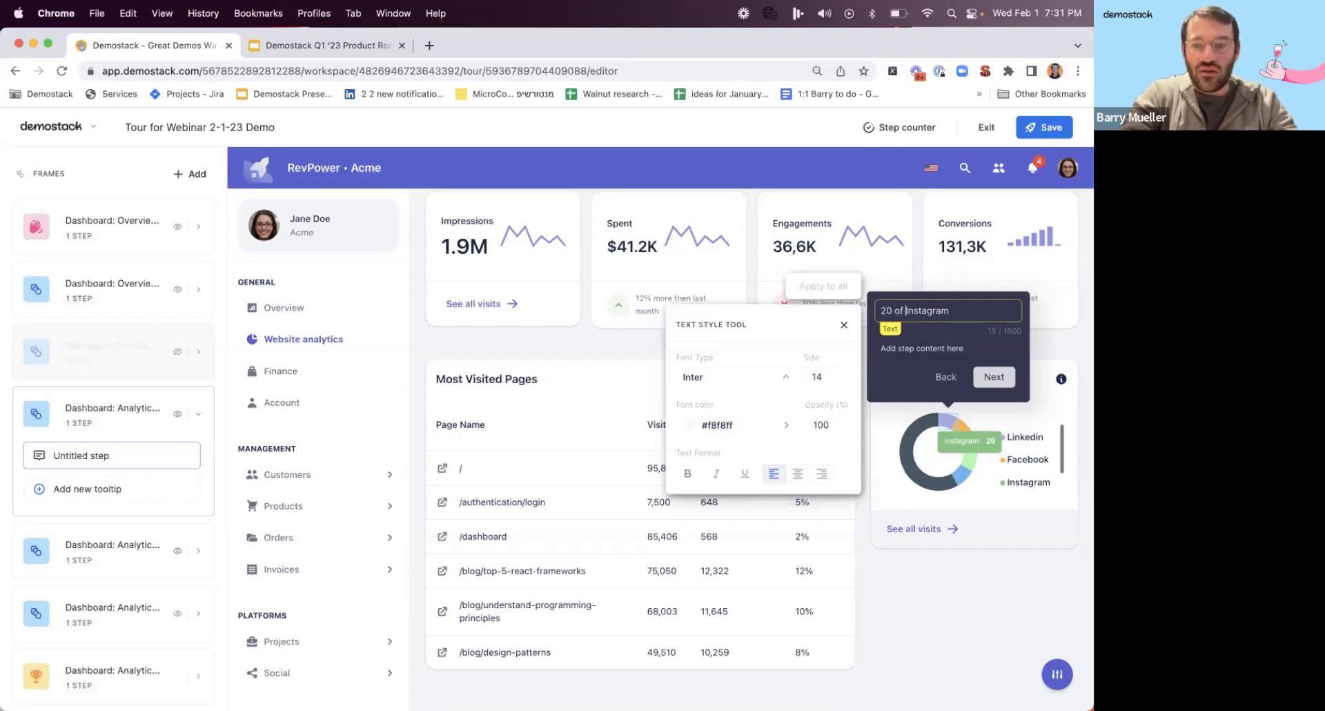
type("came from")
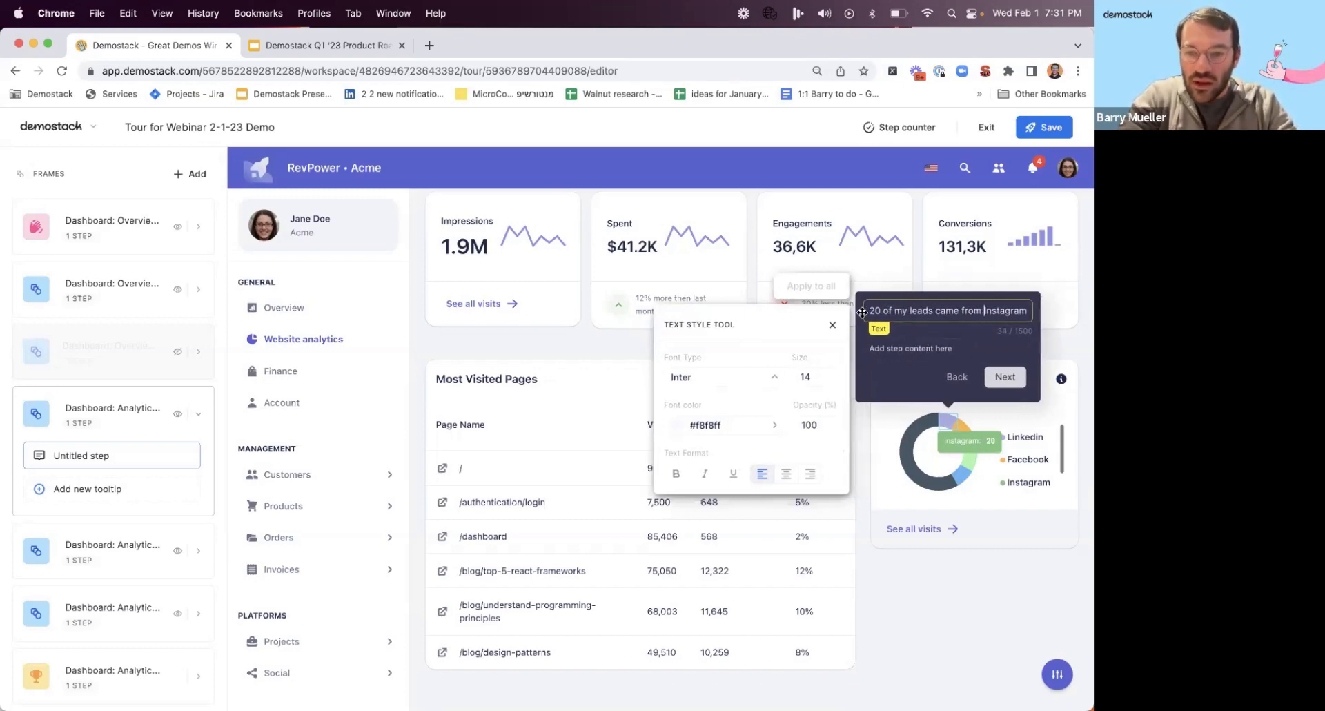
left_click(833, 325)
Reattach the Instagram tooltip to the Social Media Sources card header and place it above the header.
left_click(980, 283)
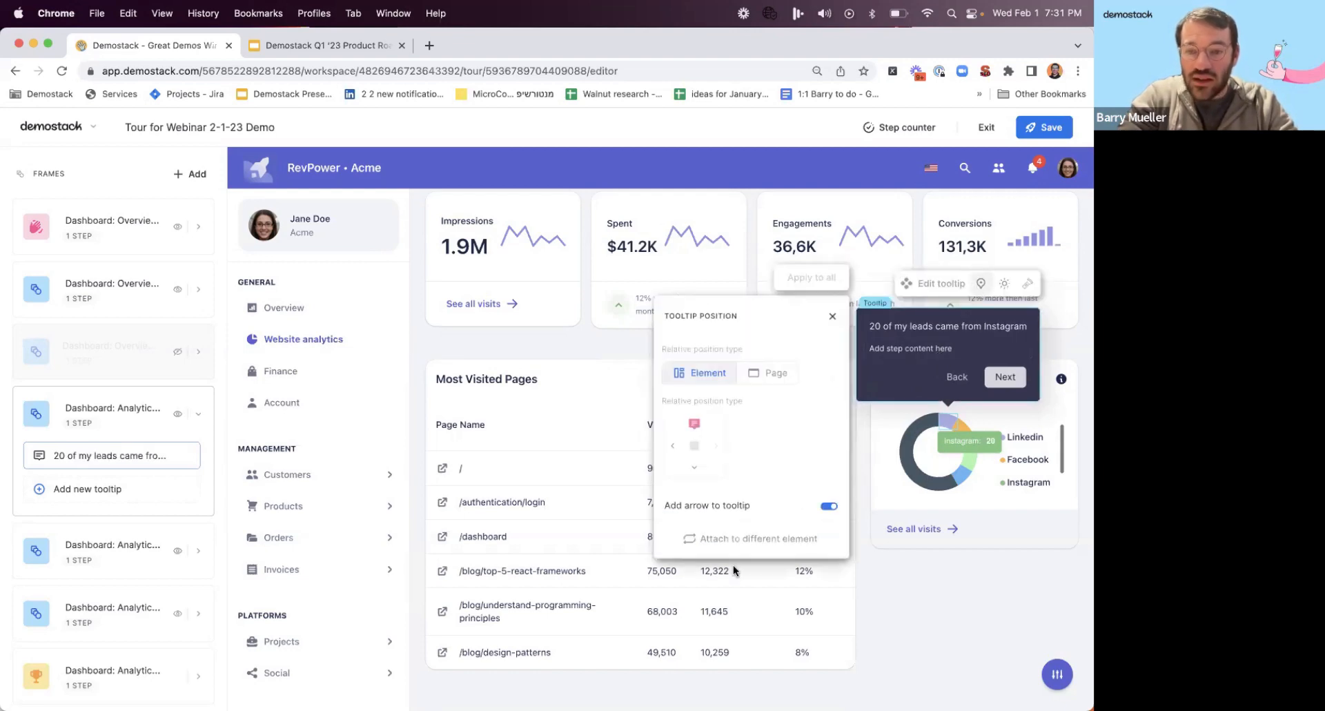
left_click(747, 544)
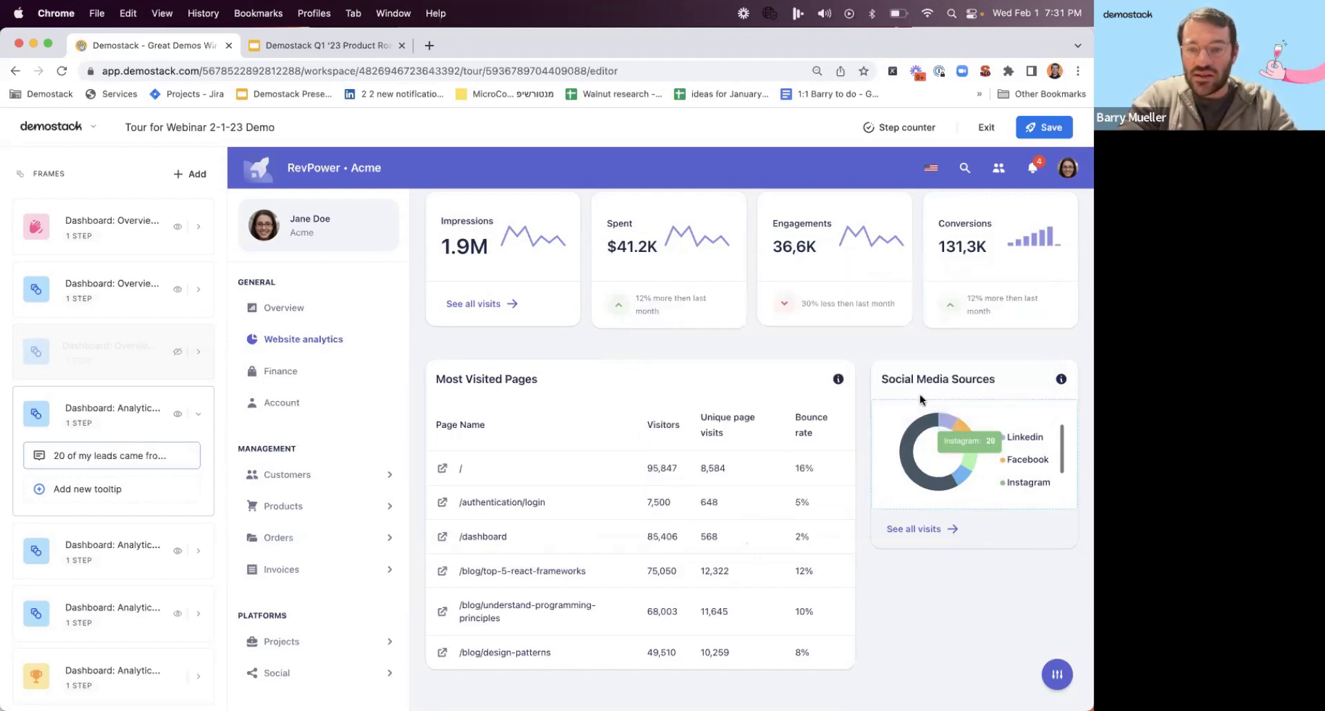
left_click(953, 364)
left_click(1009, 382)
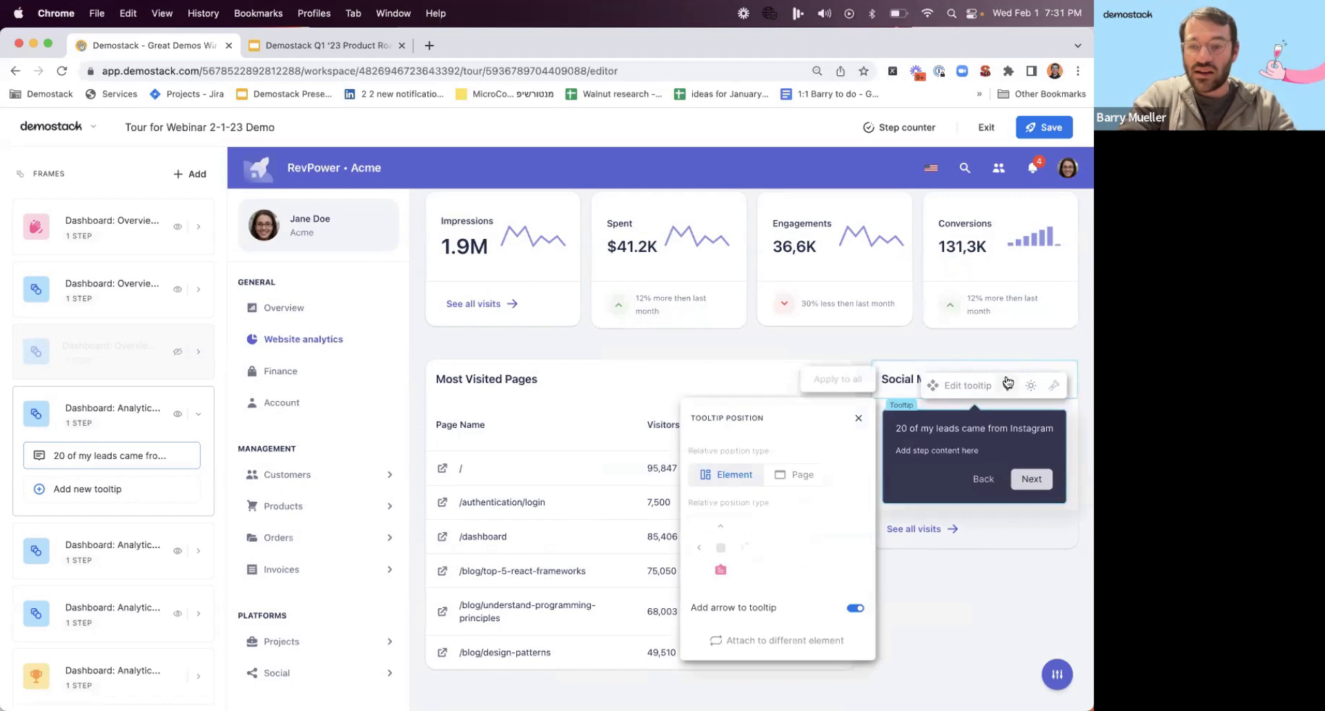
left_click(723, 528)
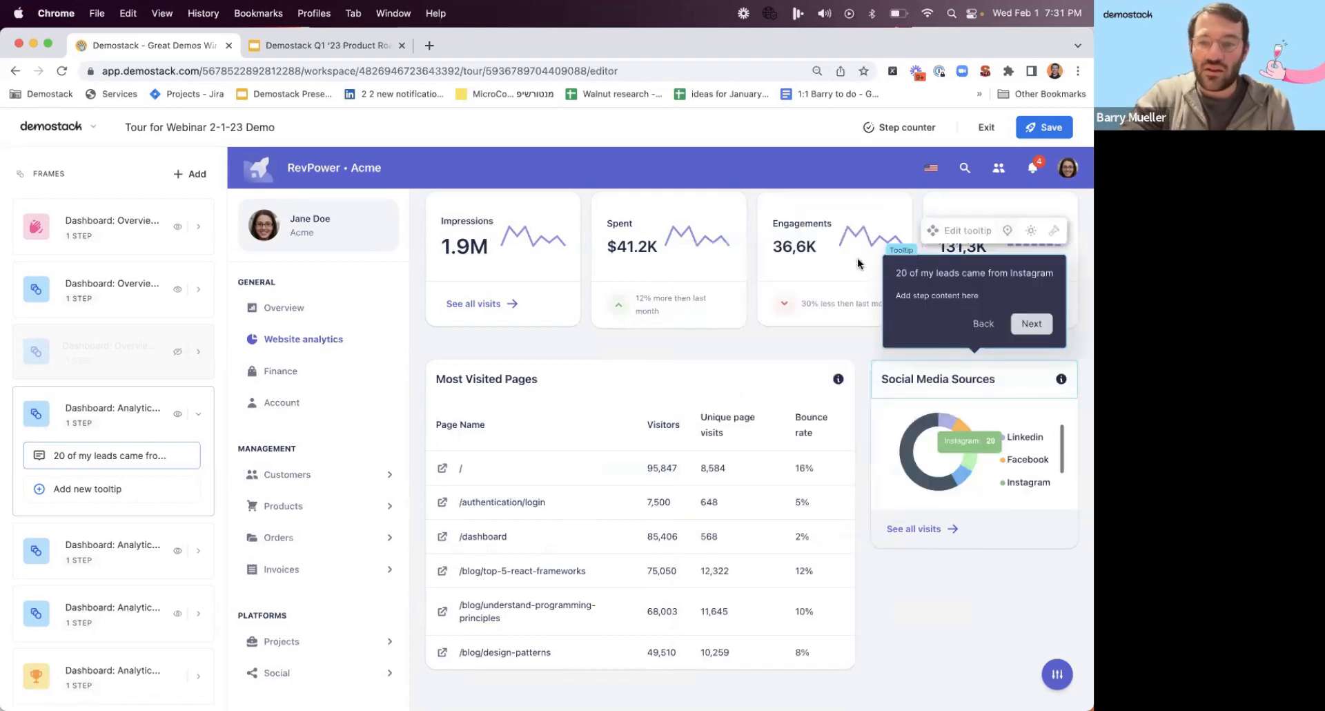
left_click(859, 263)
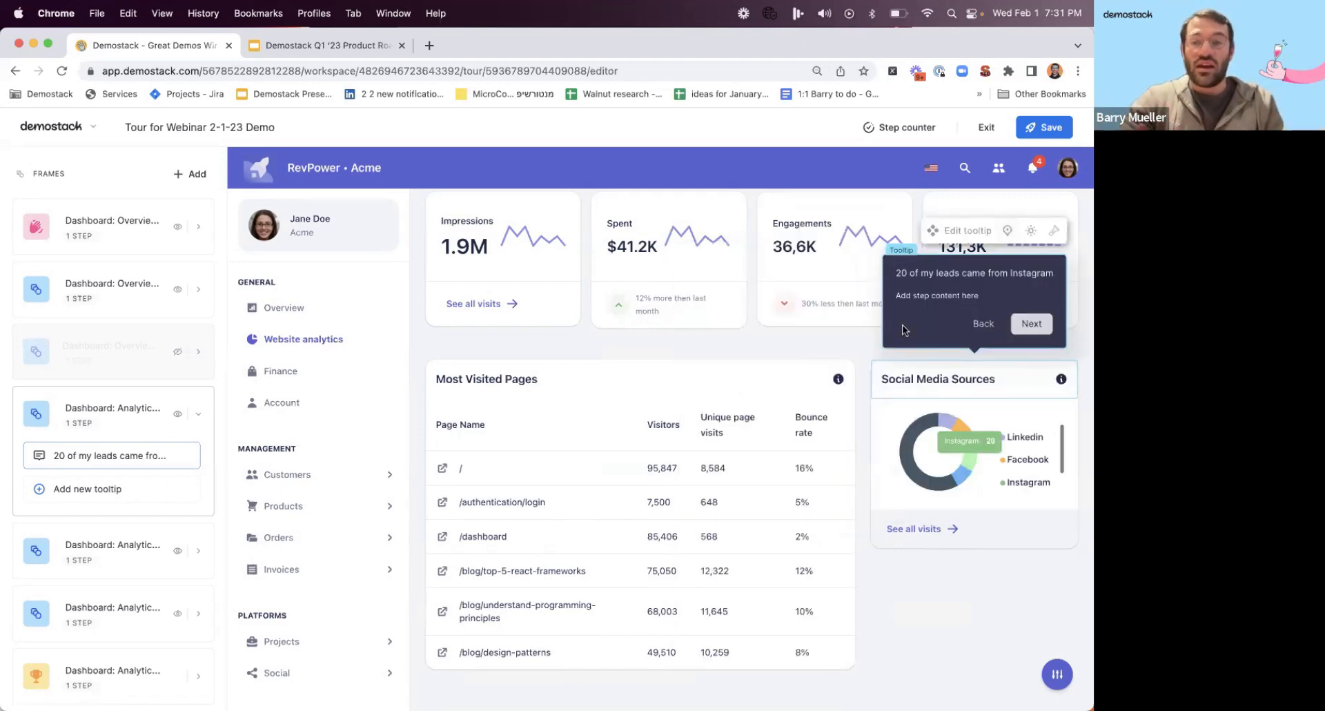
left_click(995, 273)
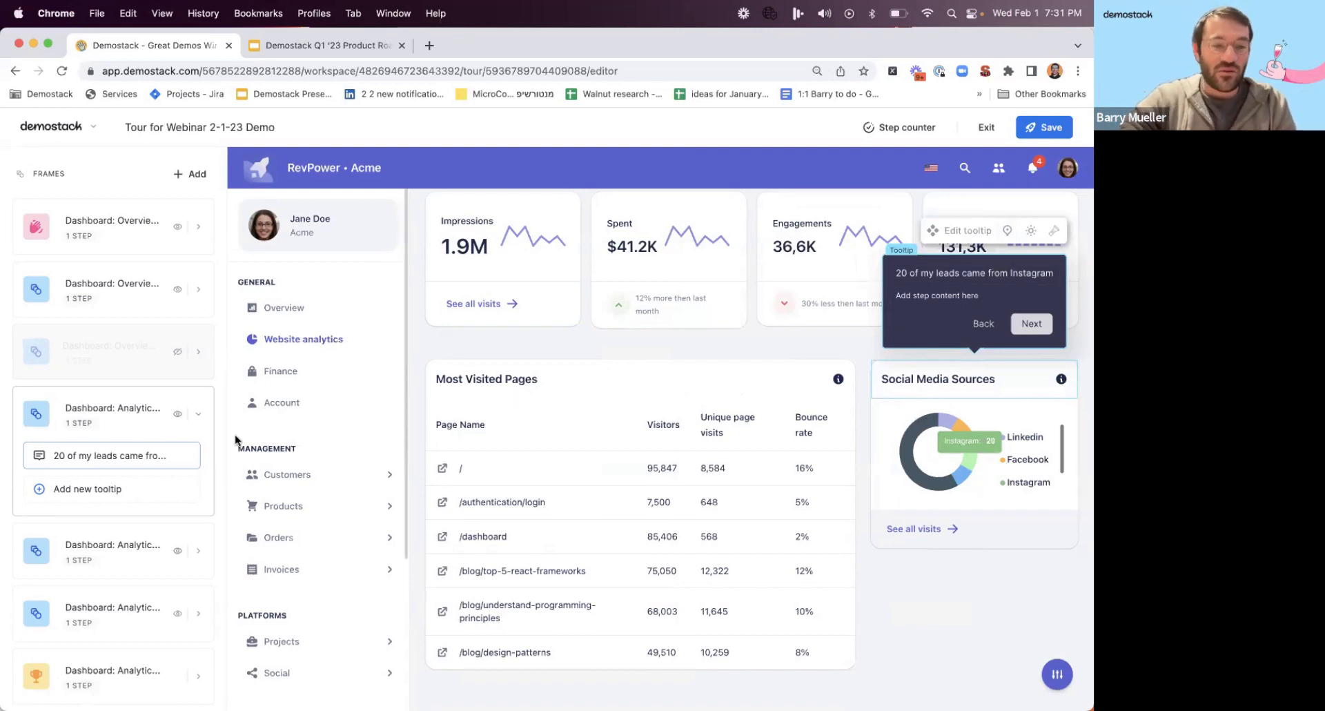
Hide the second Analytics frame from the tour and open the third Analytics frame for editing.
left_click(130, 482)
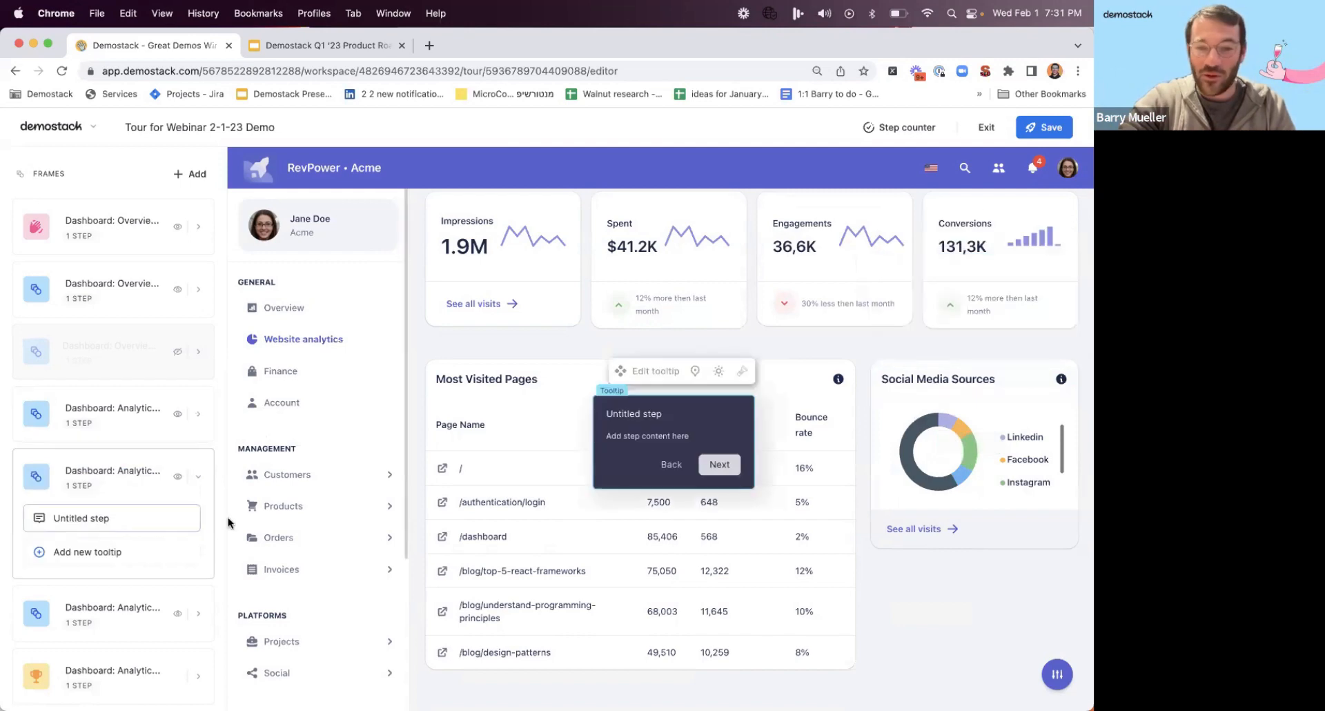
left_click(178, 476)
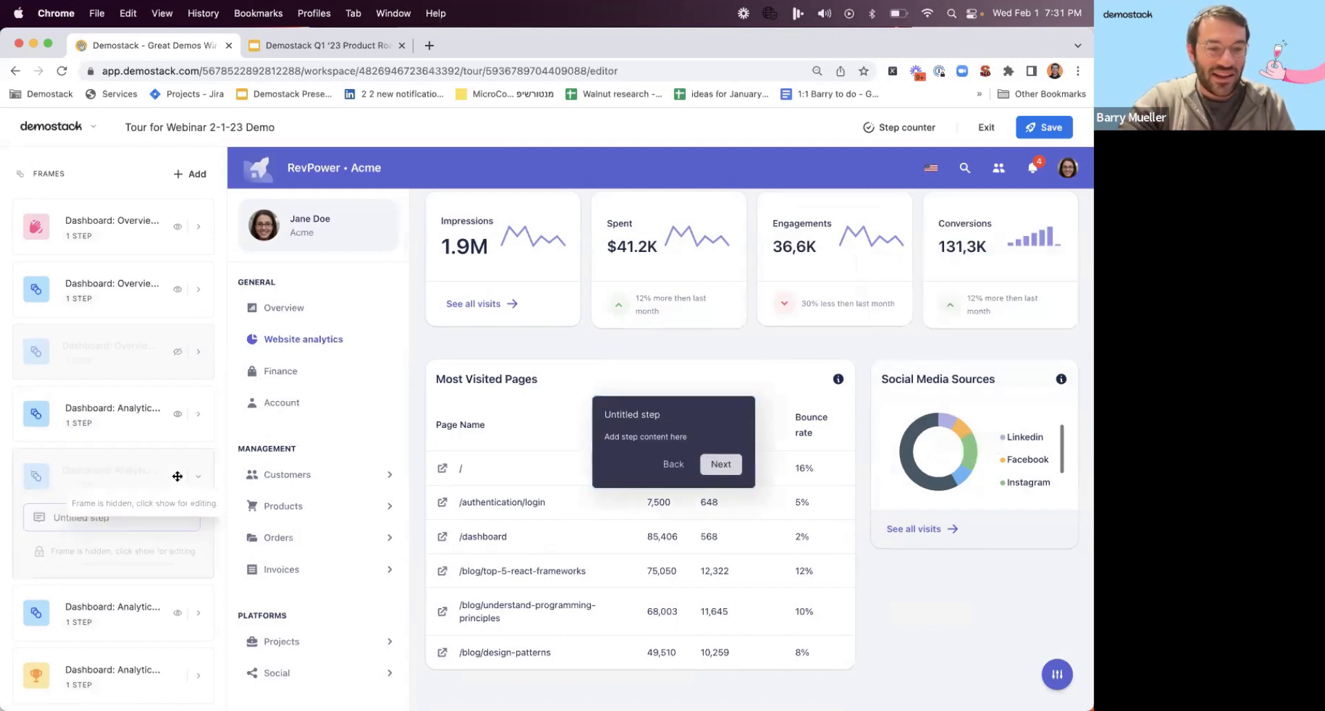
left_click(139, 620)
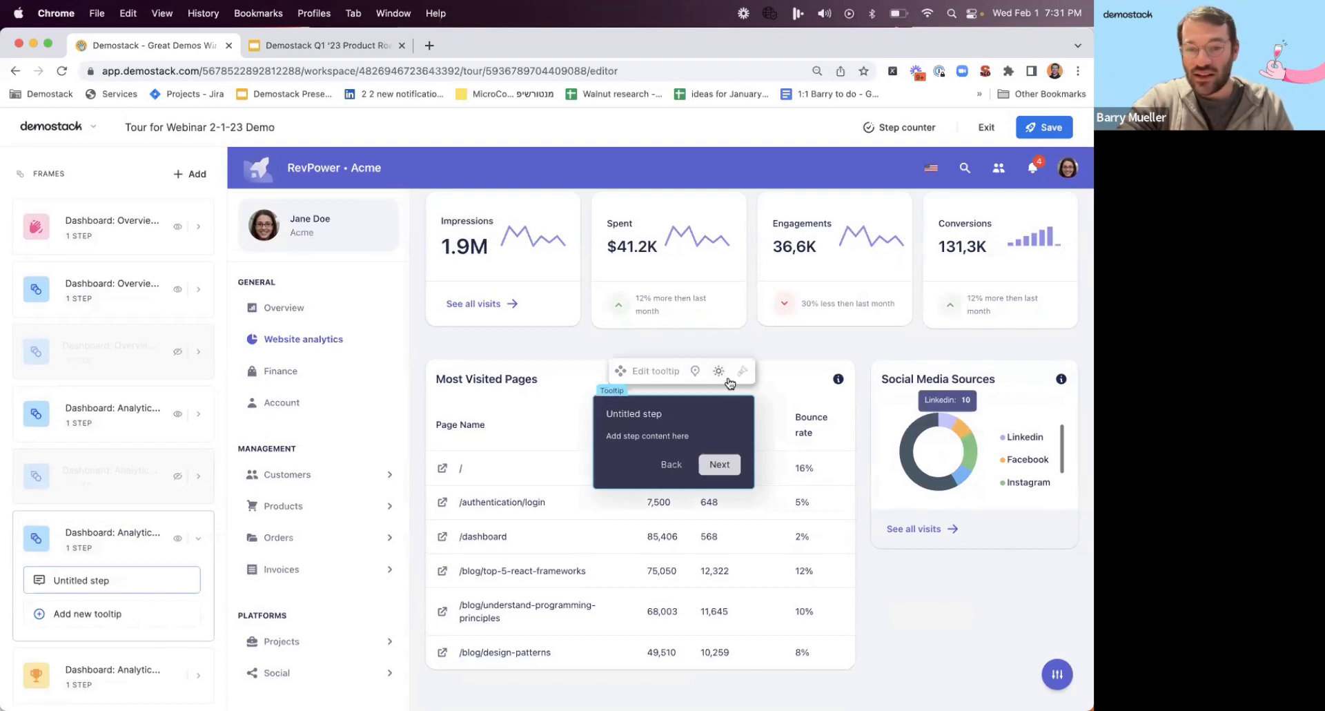
Attach the third Analytics frame's tooltip to the Social Media Sources card header and place it above the header.
left_click(696, 371)
left_click(807, 612)
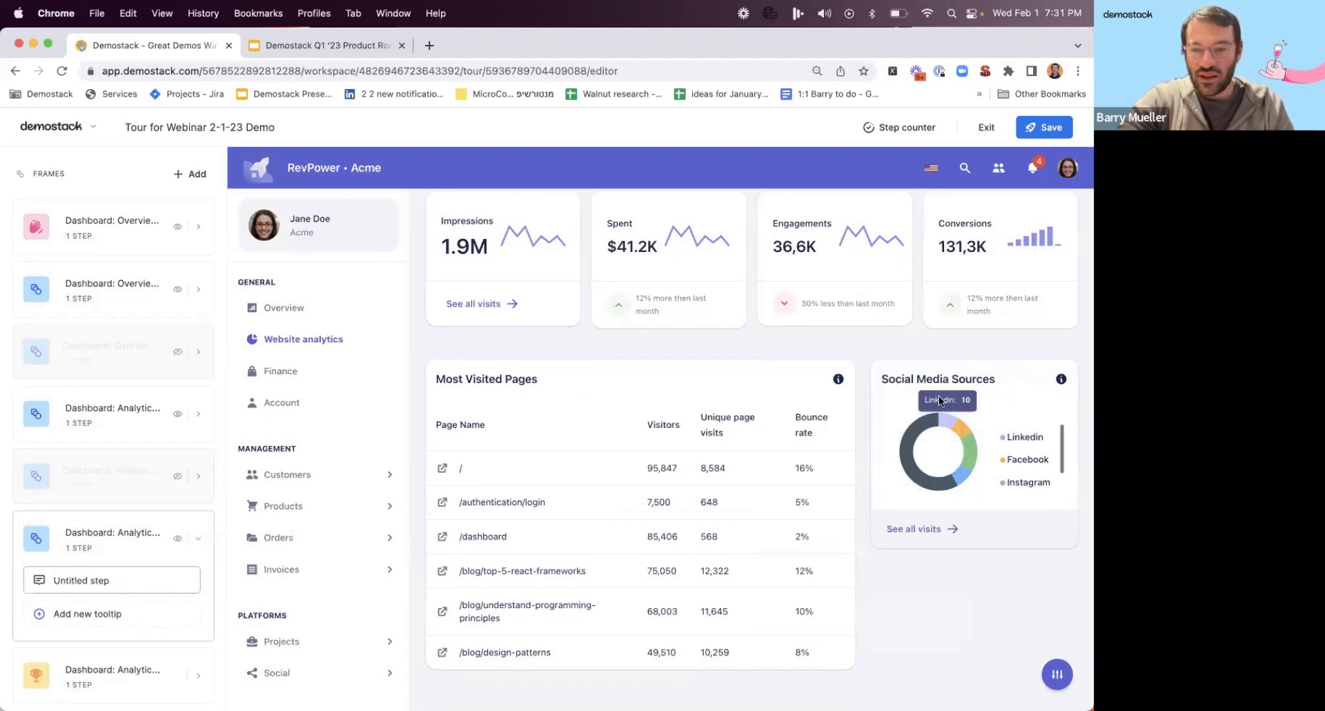
left_click(958, 369)
left_click(996, 386)
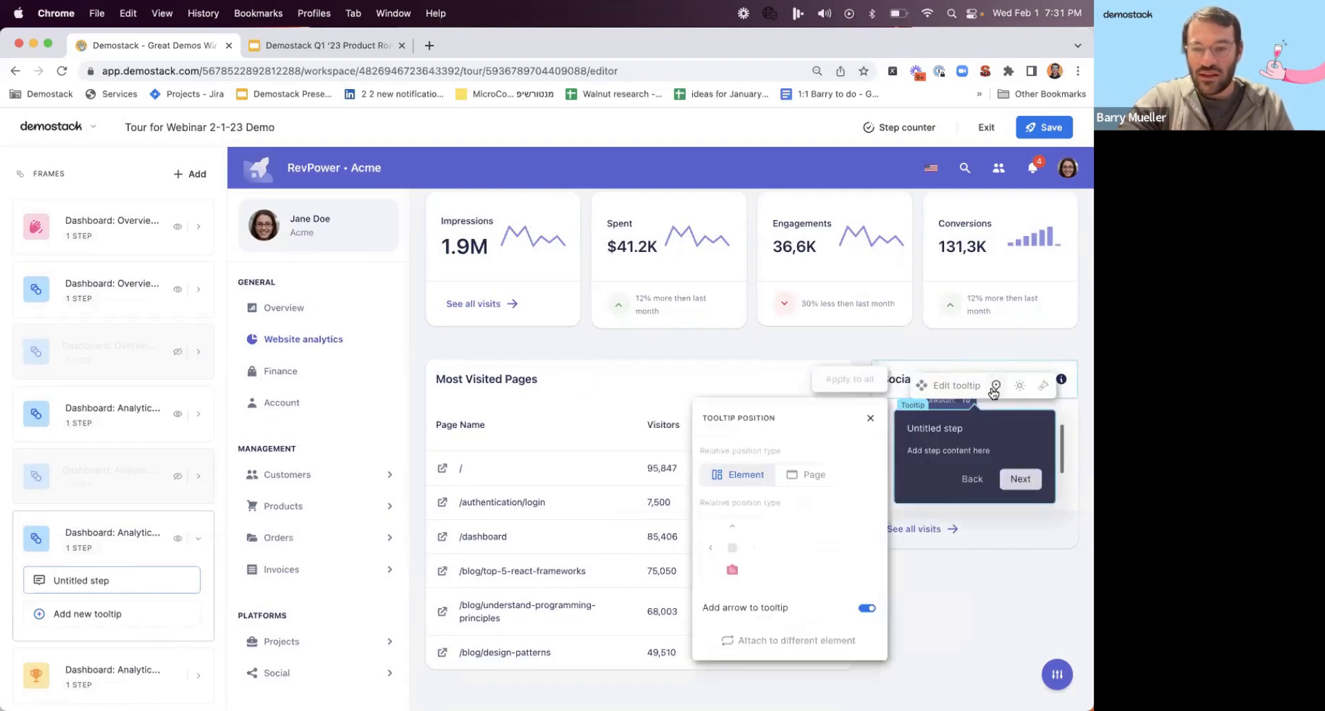
left_click(733, 526)
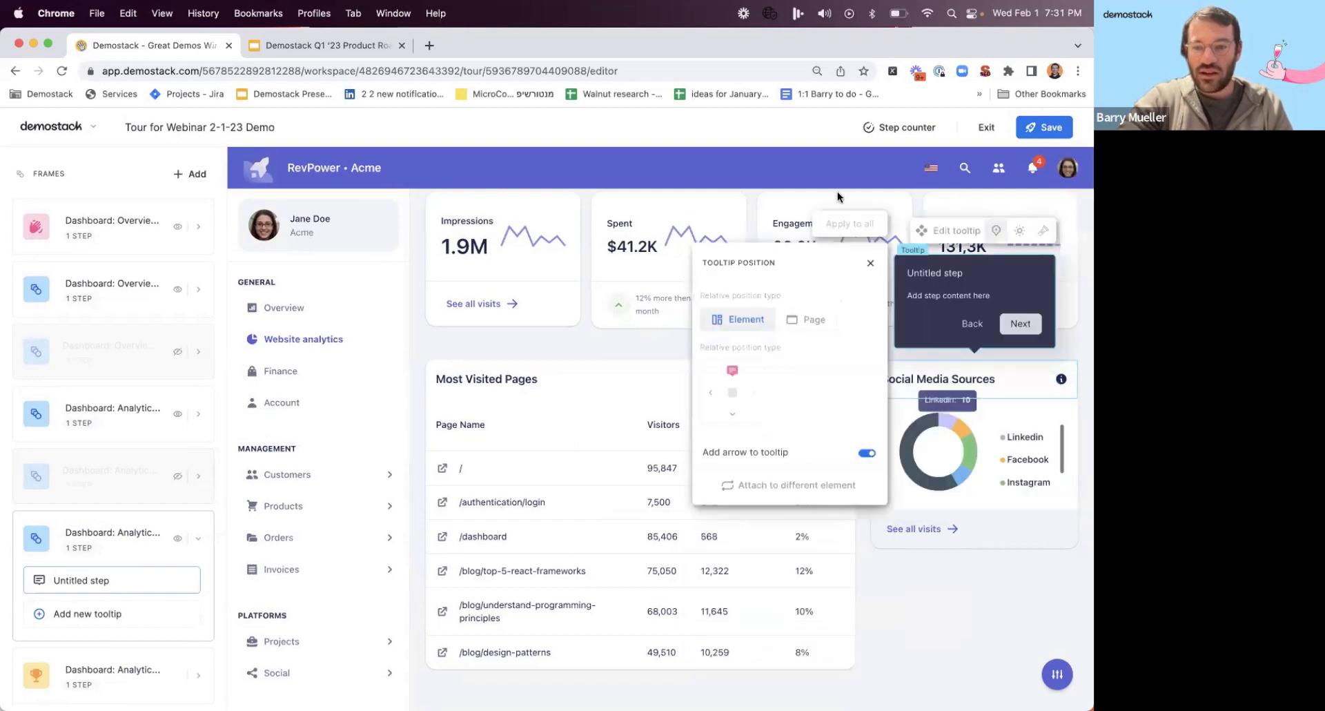
Title the third Analytics frame's tooltip "LinkedIn was also effective".
left_click(942, 269)
type("LinkedIn")
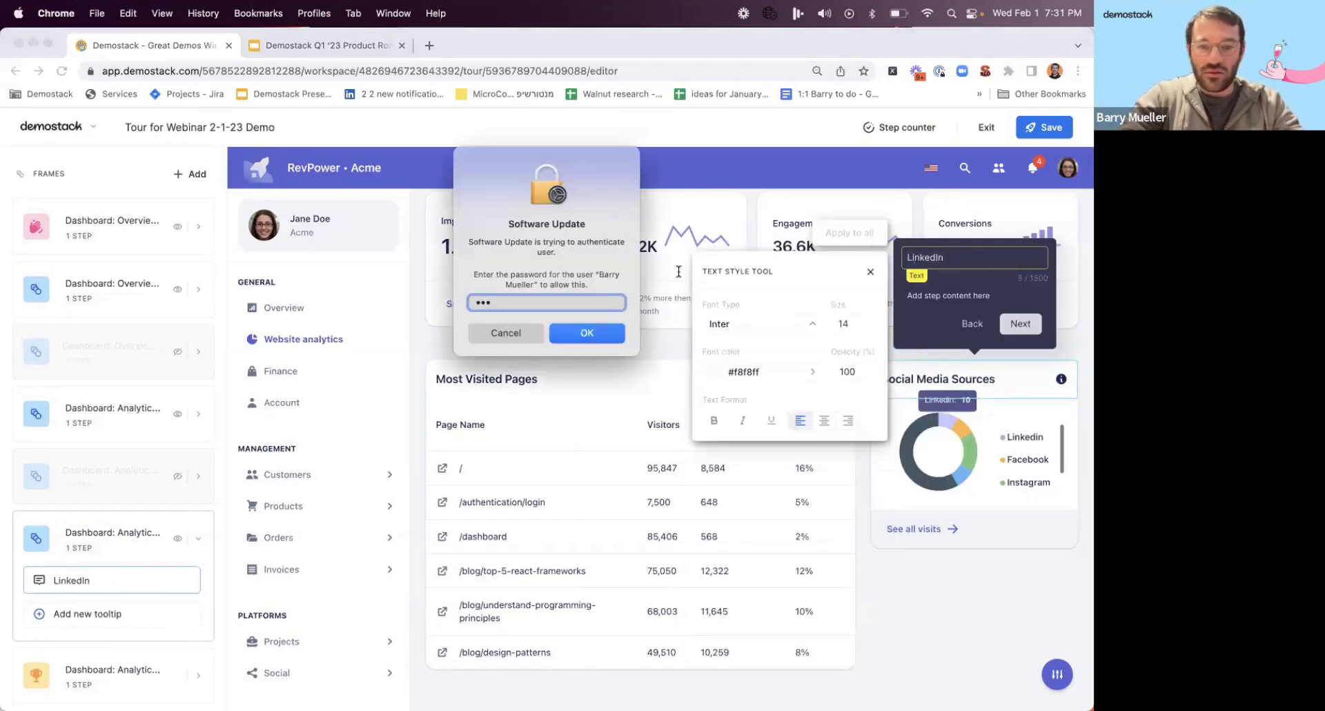
left_click(514, 332)
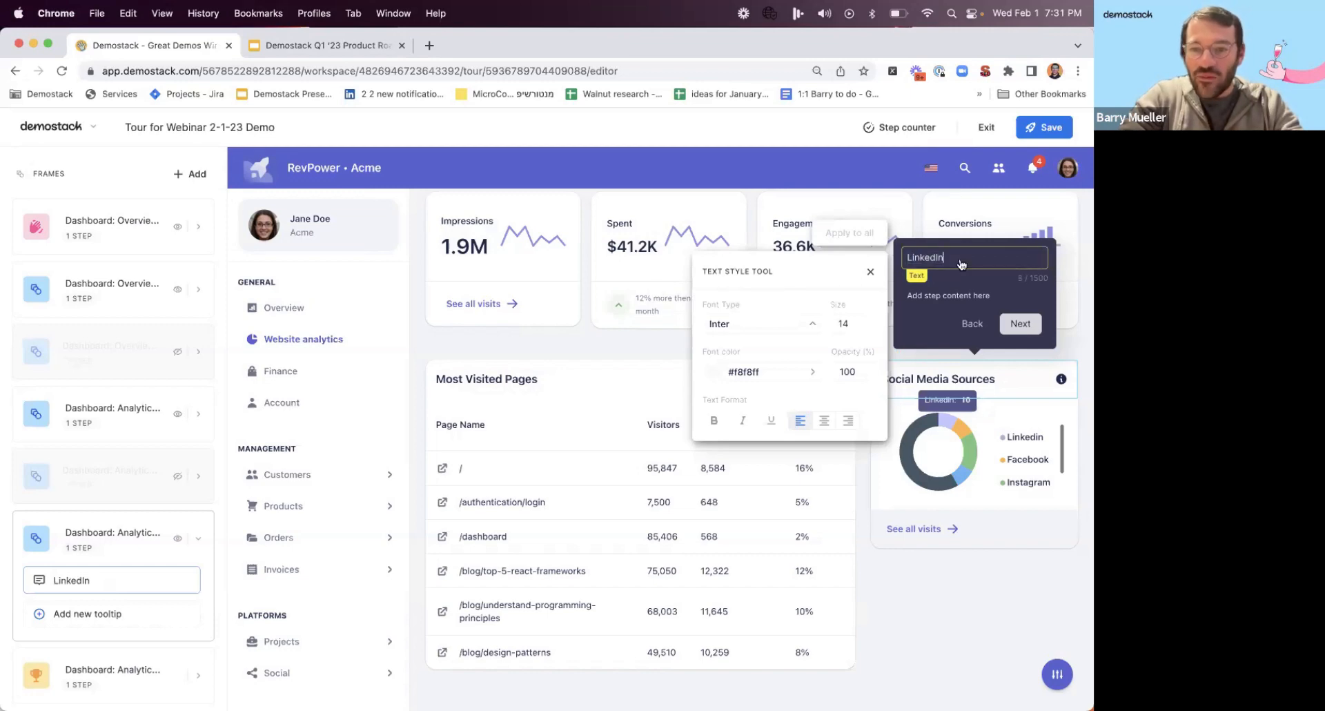
type("was also effective")
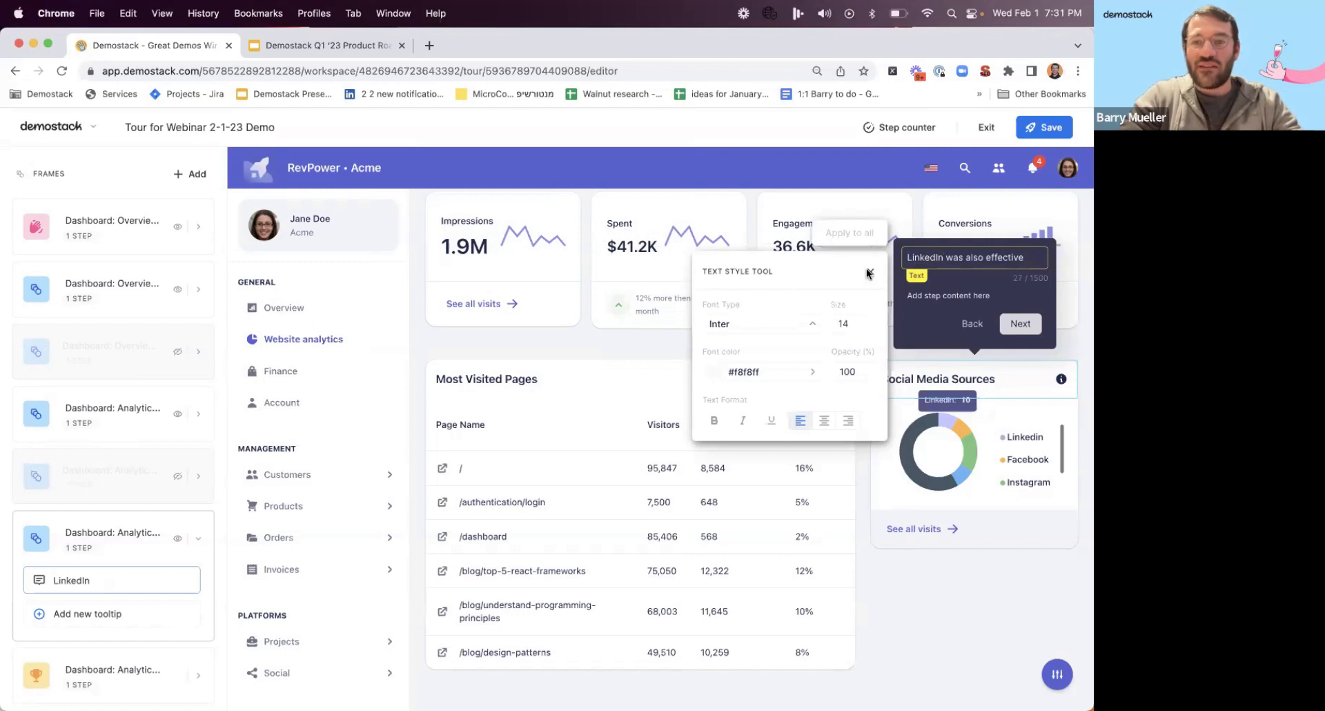
left_click(871, 272)
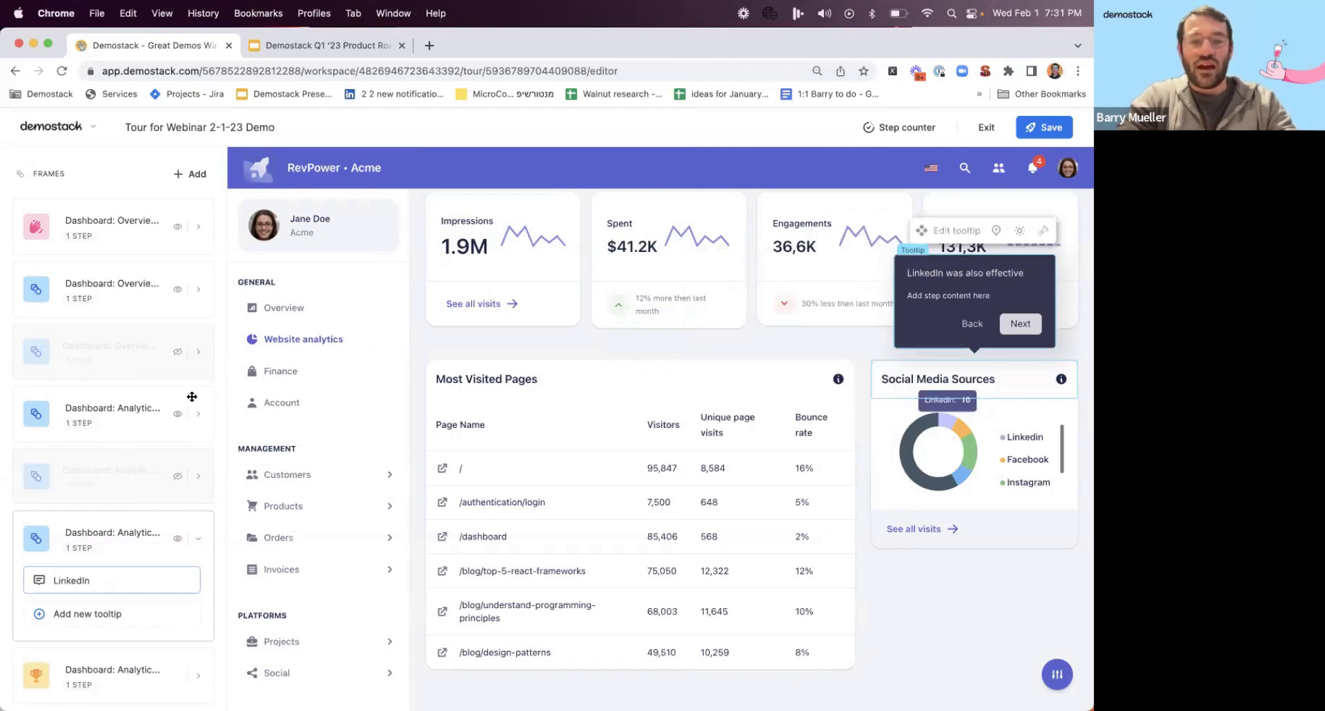
Set the LinkedIn tooltip's title text size to 18 and apply the style to all tooltips in the tour.
left_click(1005, 276)
left_click(854, 318)
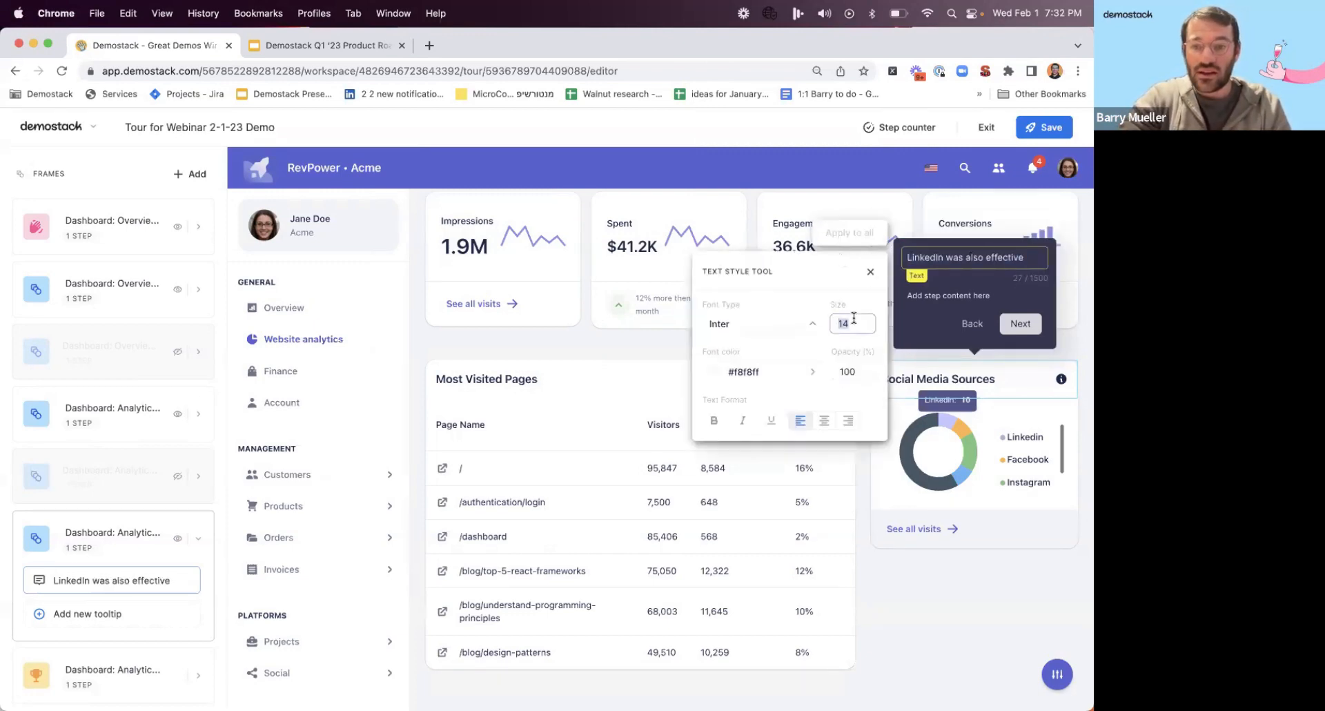
type("18")
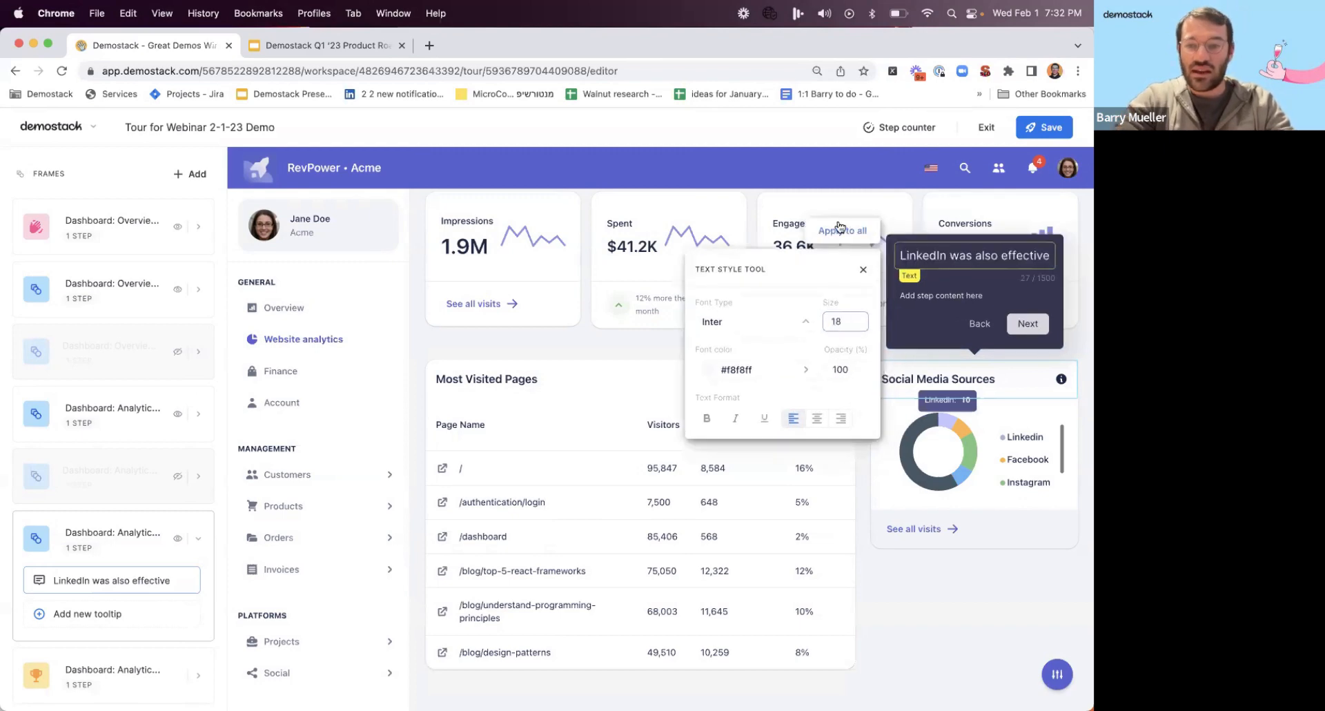
left_click(841, 233)
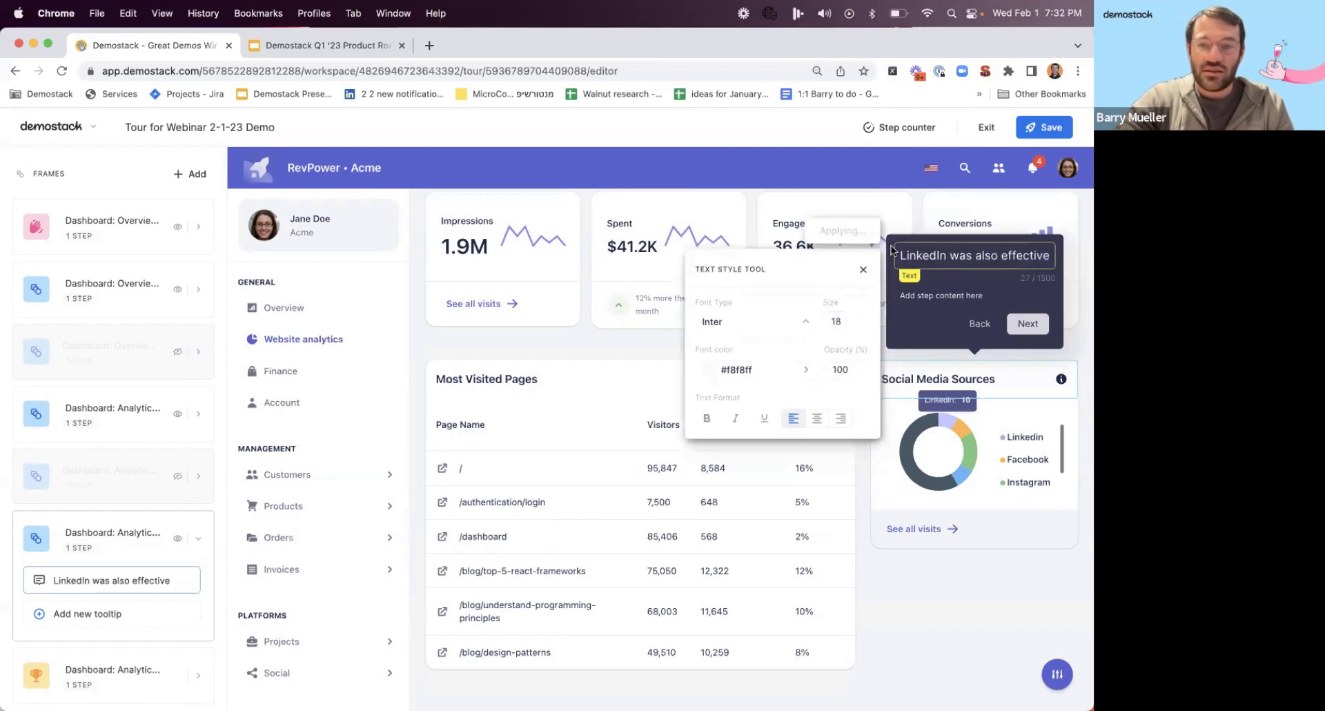
Check the title style of the welcome tooltip in the first Overview frame, then return to the LinkedIn tooltip's frame.
left_click(143, 243)
left_click(700, 372)
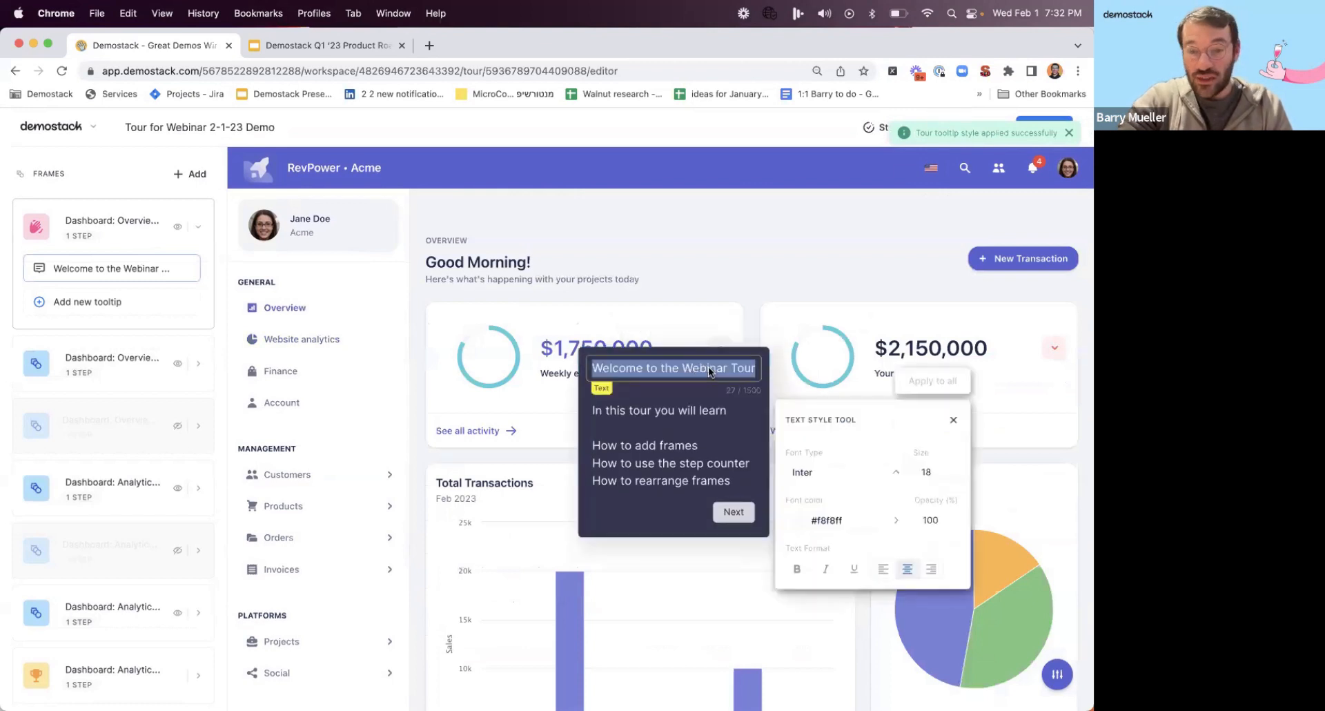
left_click(953, 421)
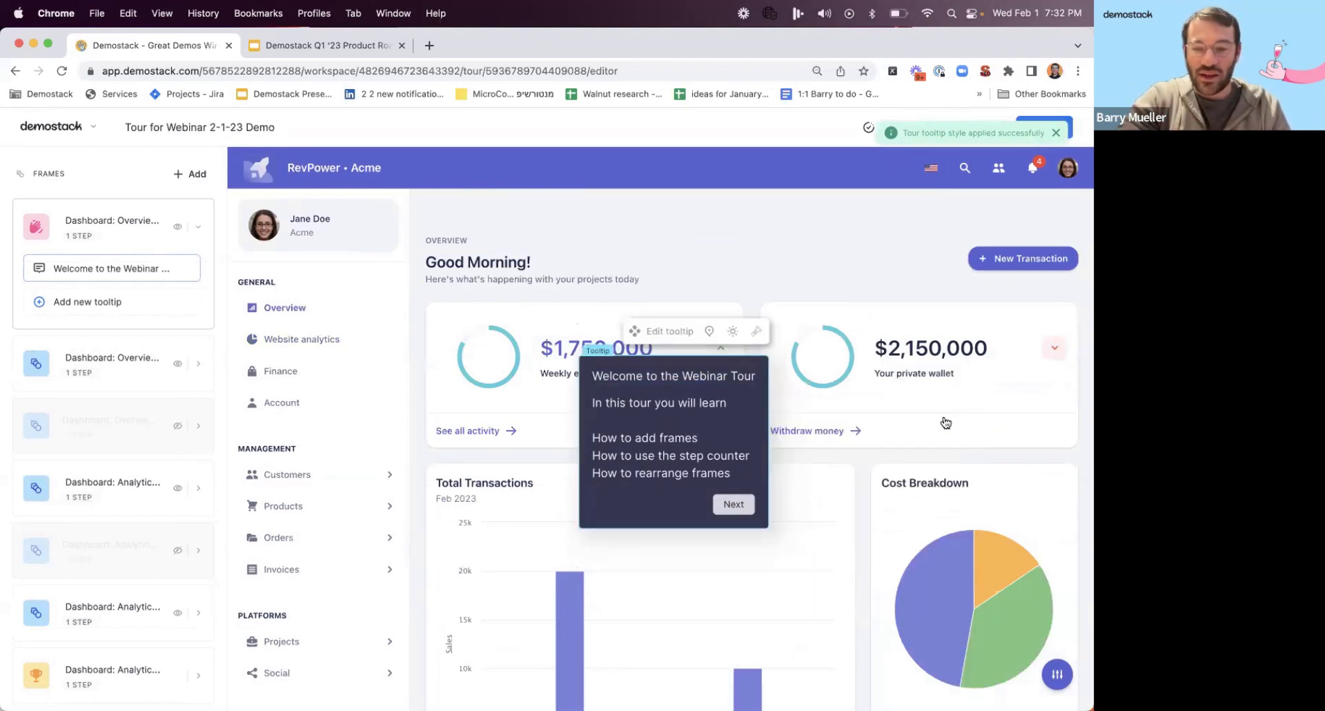
left_click(149, 601)
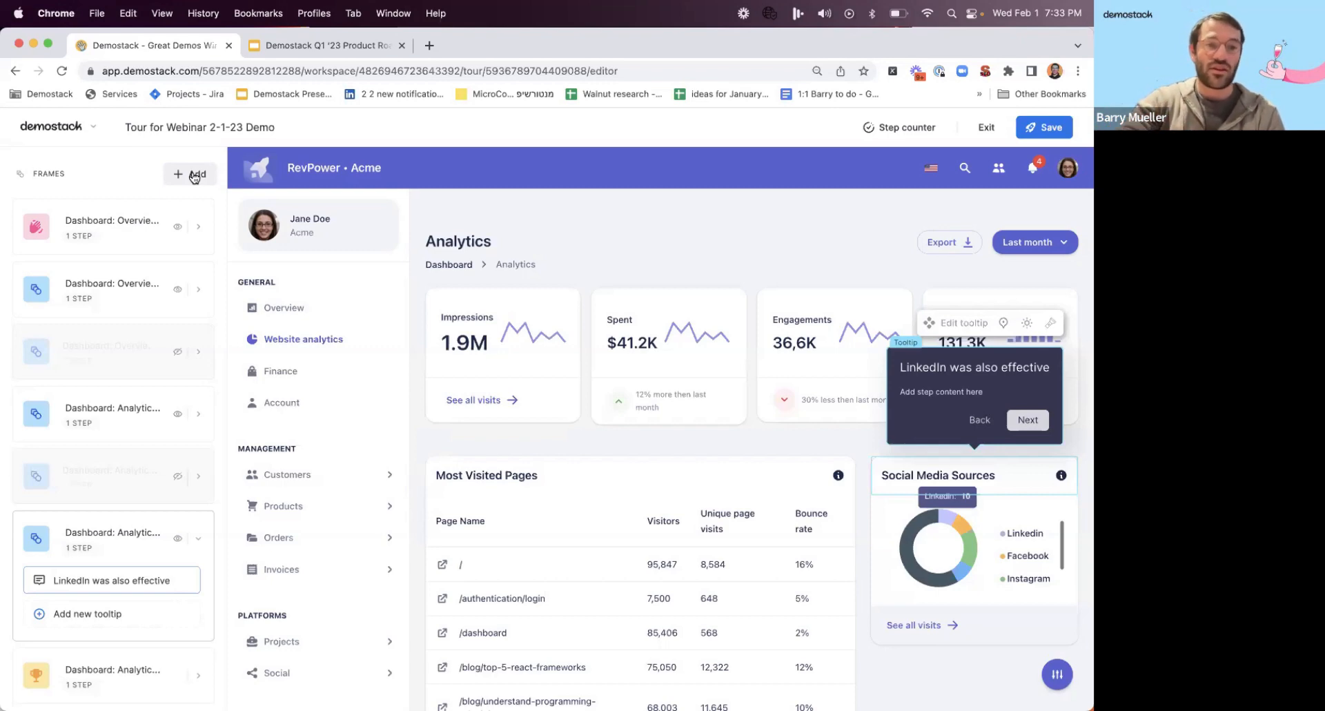
Start adding new frames to the tour from the "Demo for Kanban Clone" demo and dismiss the capture introduction.
left_click(194, 175)
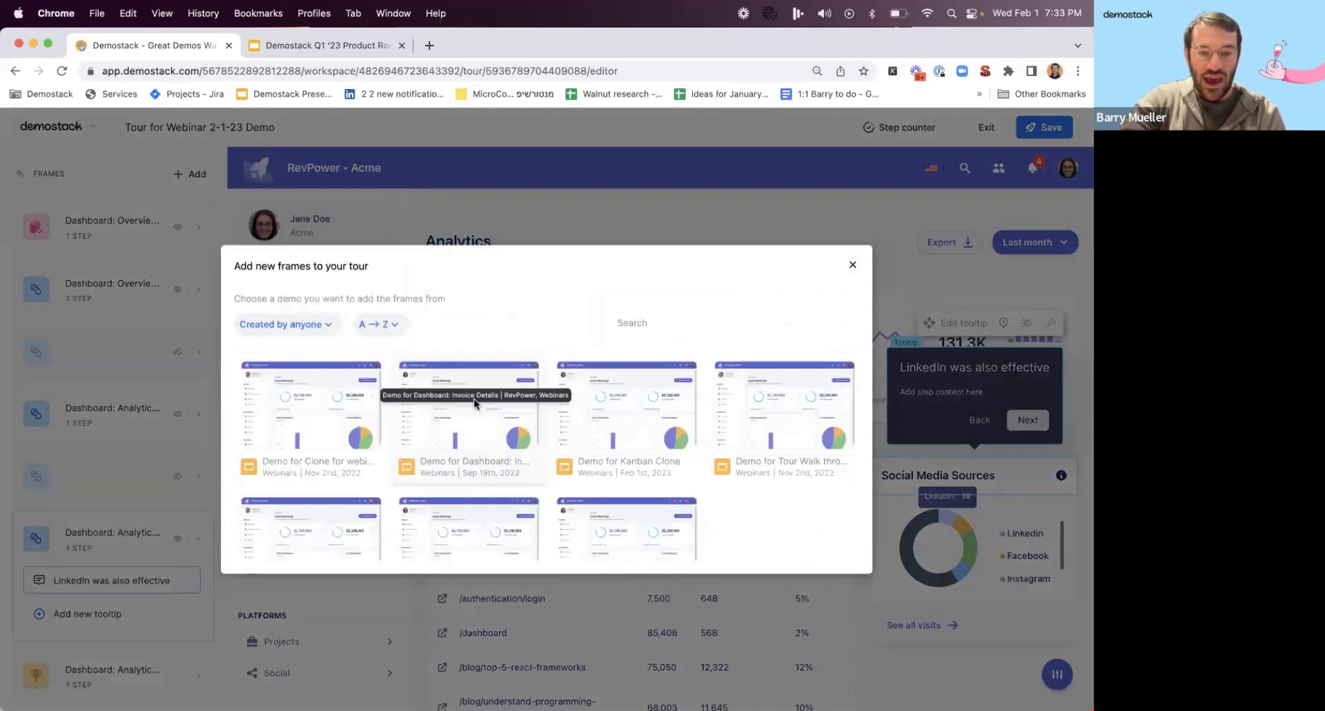
scroll(598, 442, "down", 3)
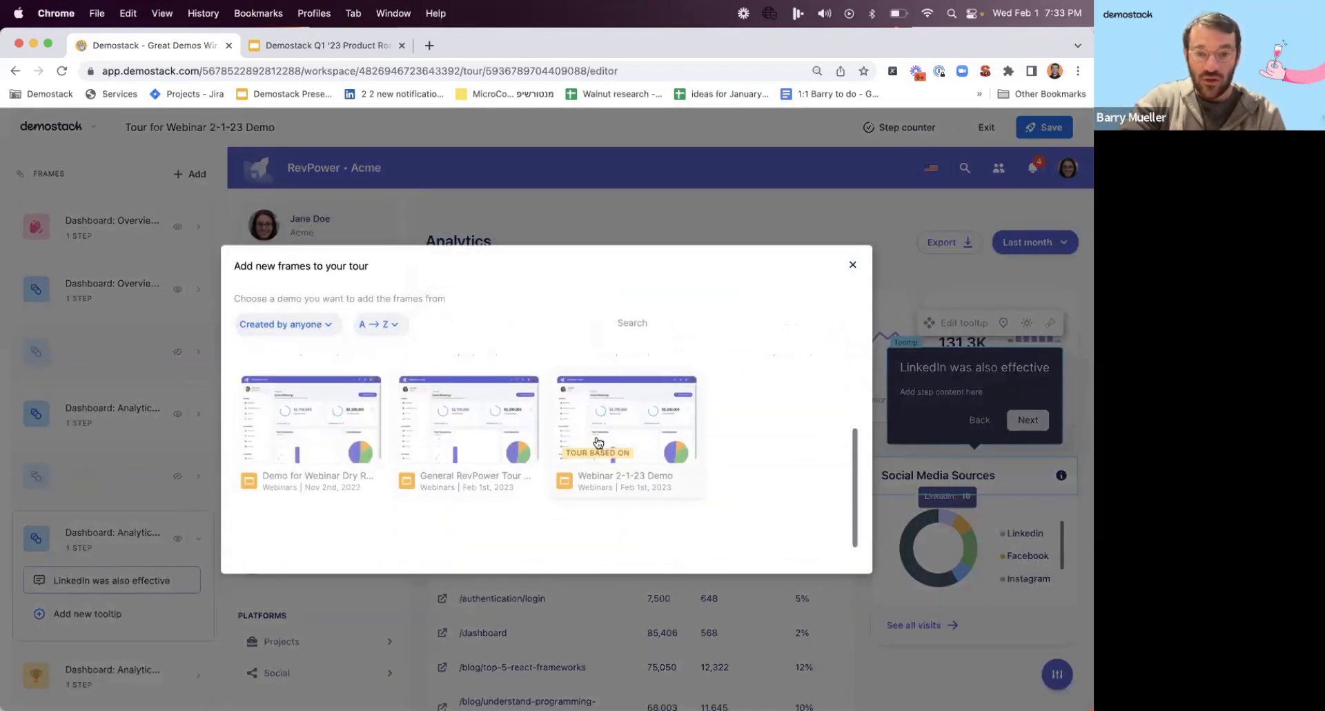
scroll(598, 442, "up", 2)
scroll(594, 448, "down", 3)
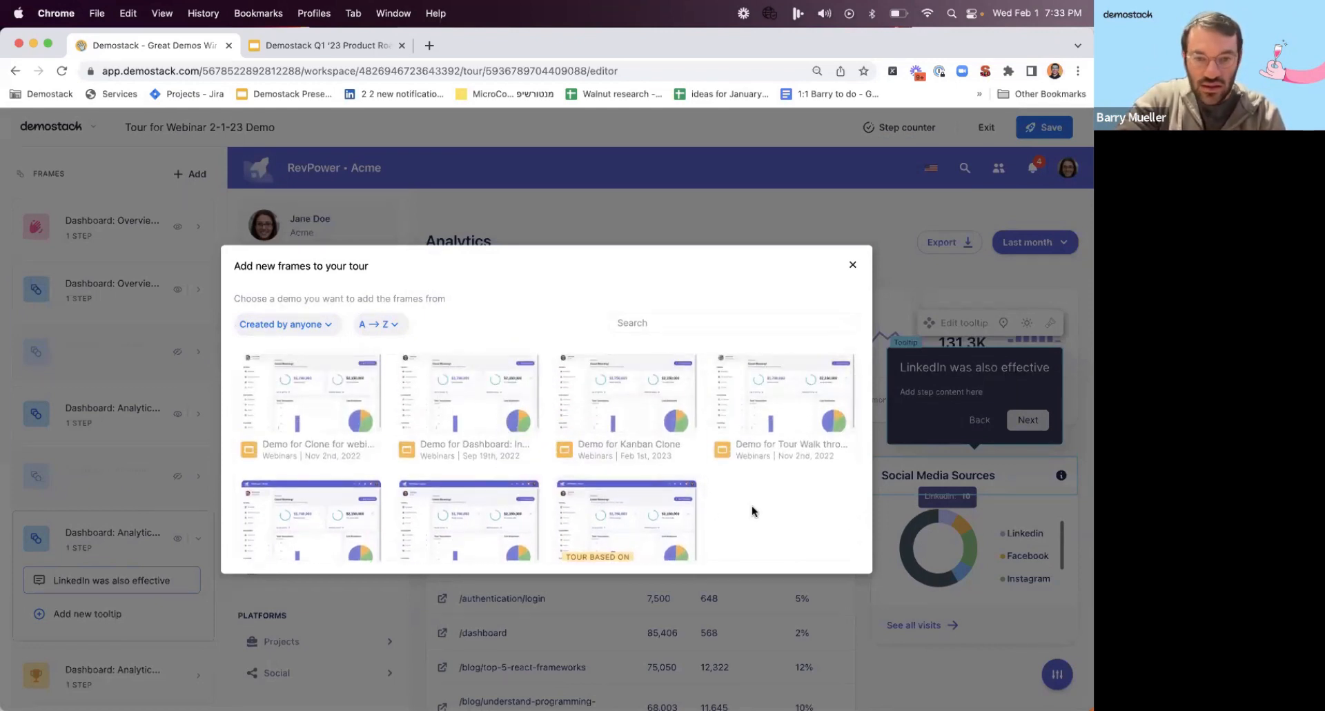
left_click(642, 397)
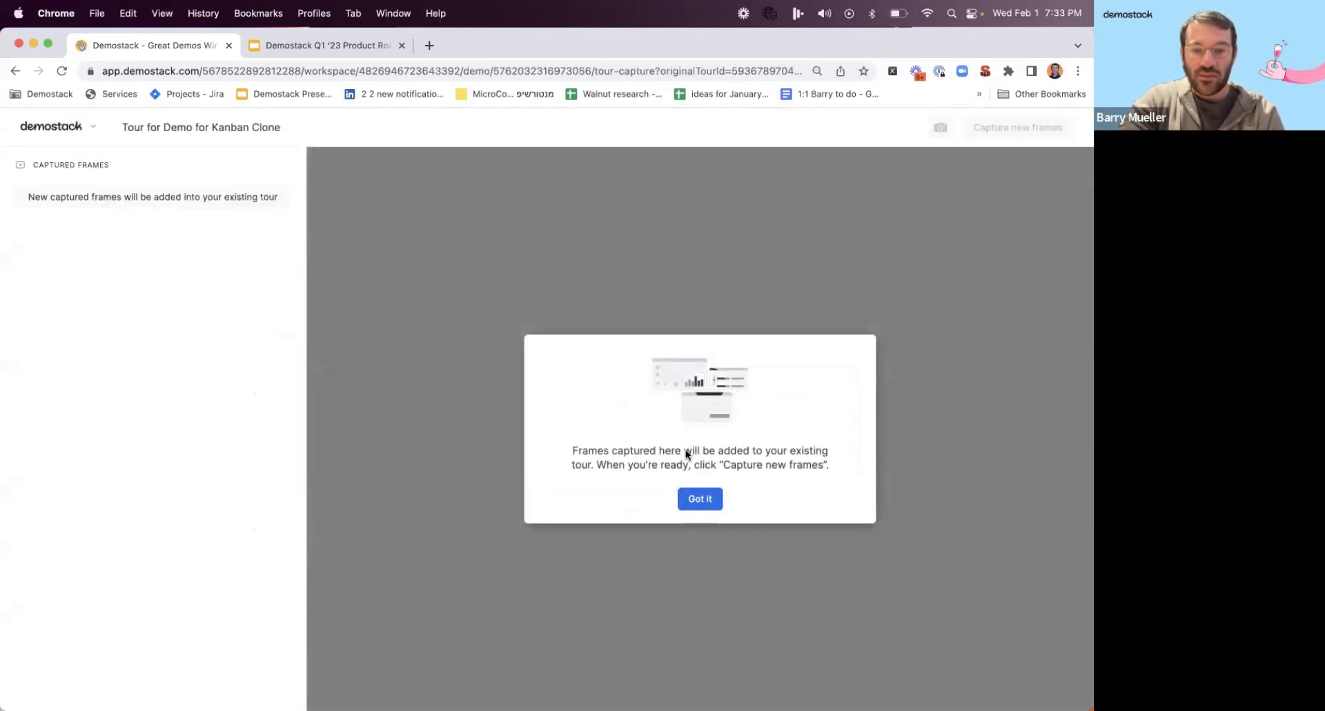
left_click(702, 500)
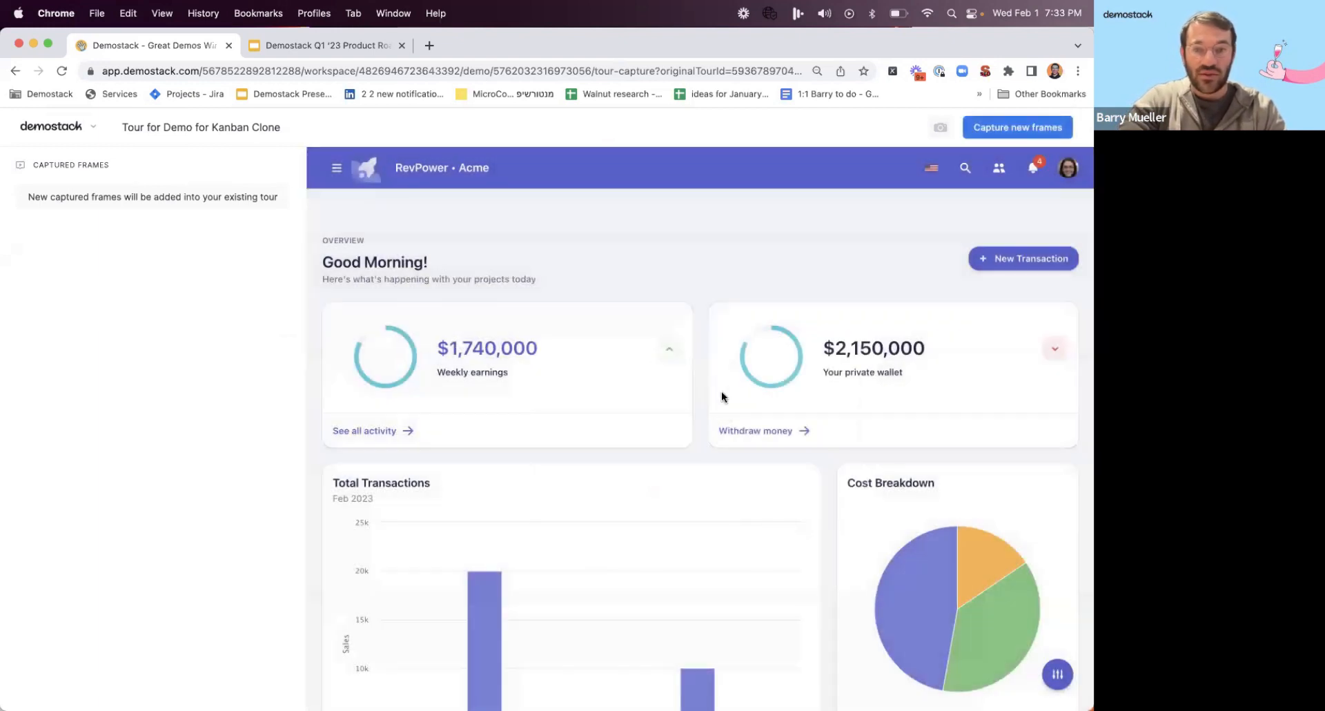
Go to the Kanban page of the cloned demo and start capturing new frames from it.
left_click(334, 169)
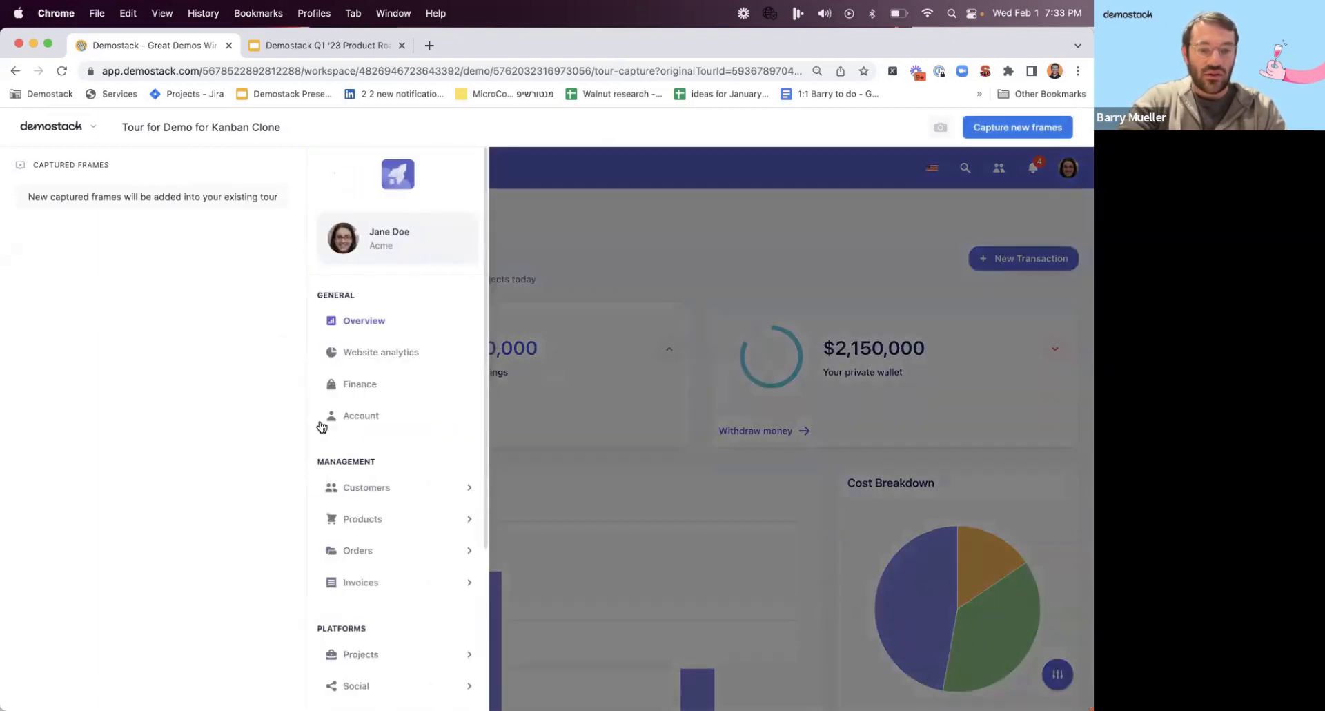
scroll(324, 476, "down", 5)
left_click(360, 530)
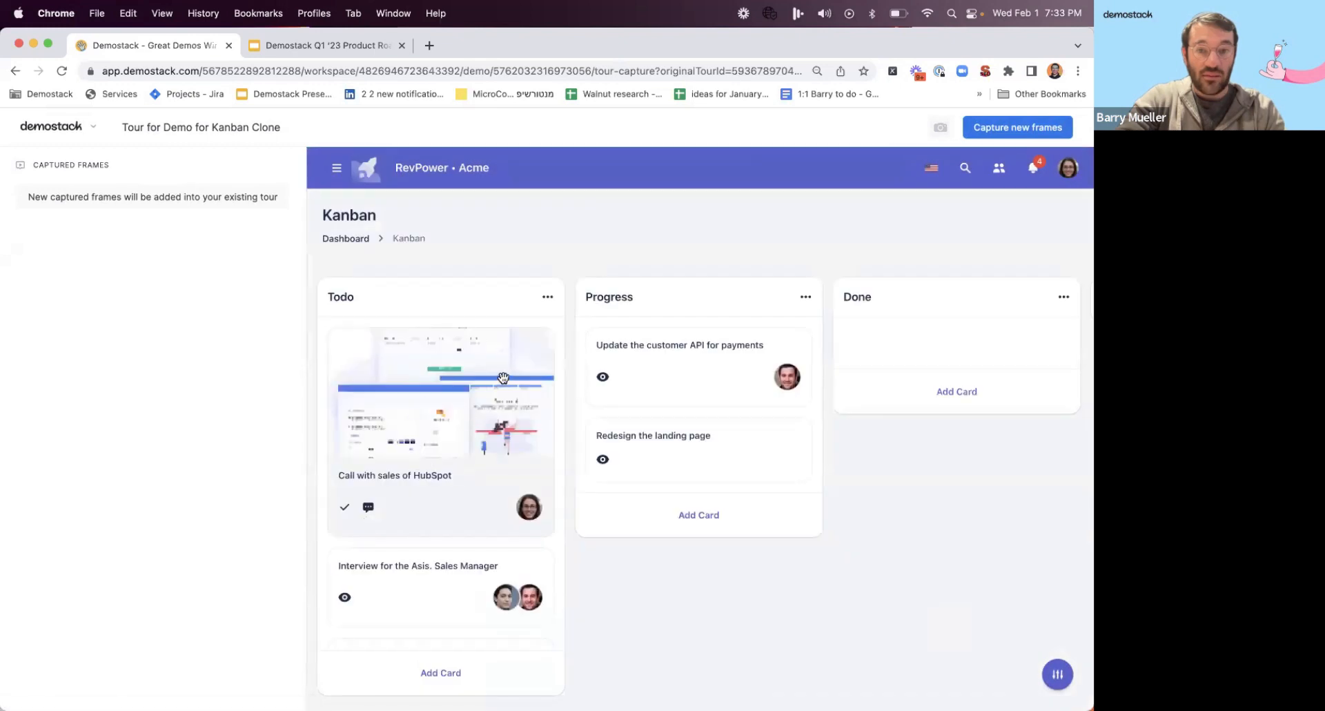
left_click(1010, 127)
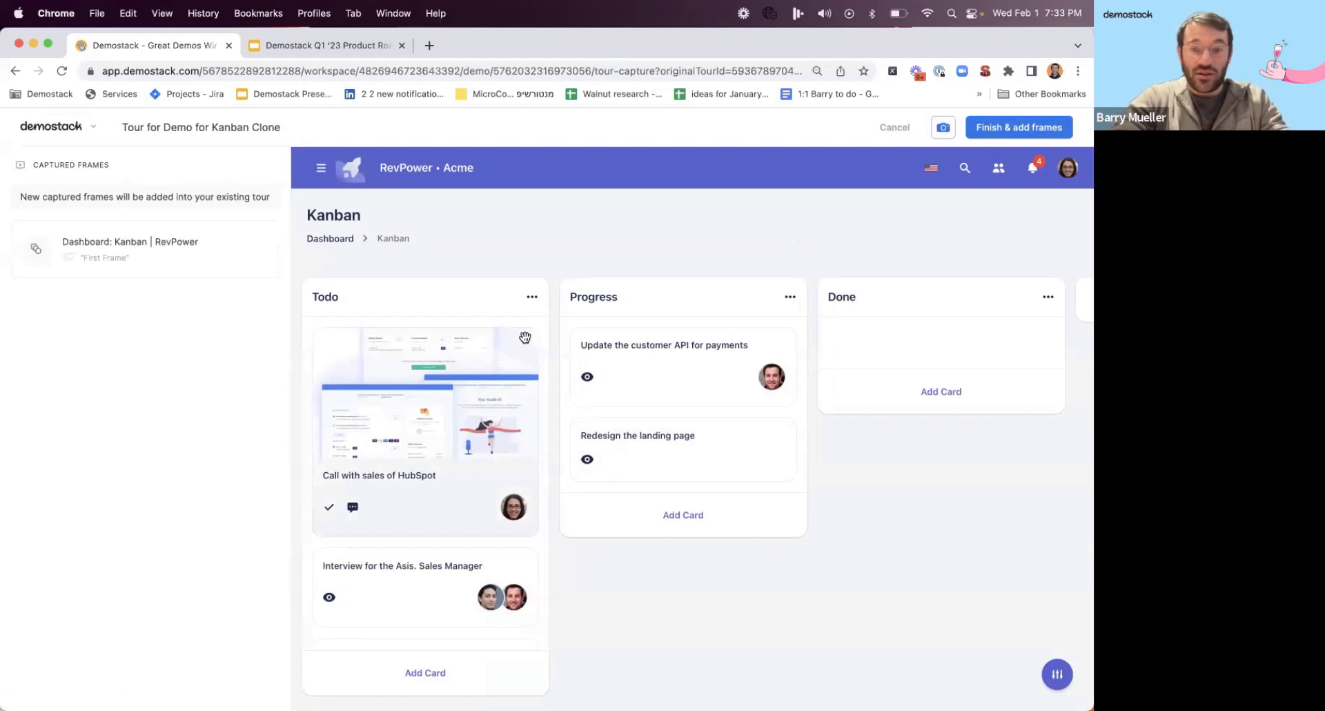
Capture the "Update the customer API for payments" card open and closed, capture the board again, and add the frames to the tour.
left_click(595, 340)
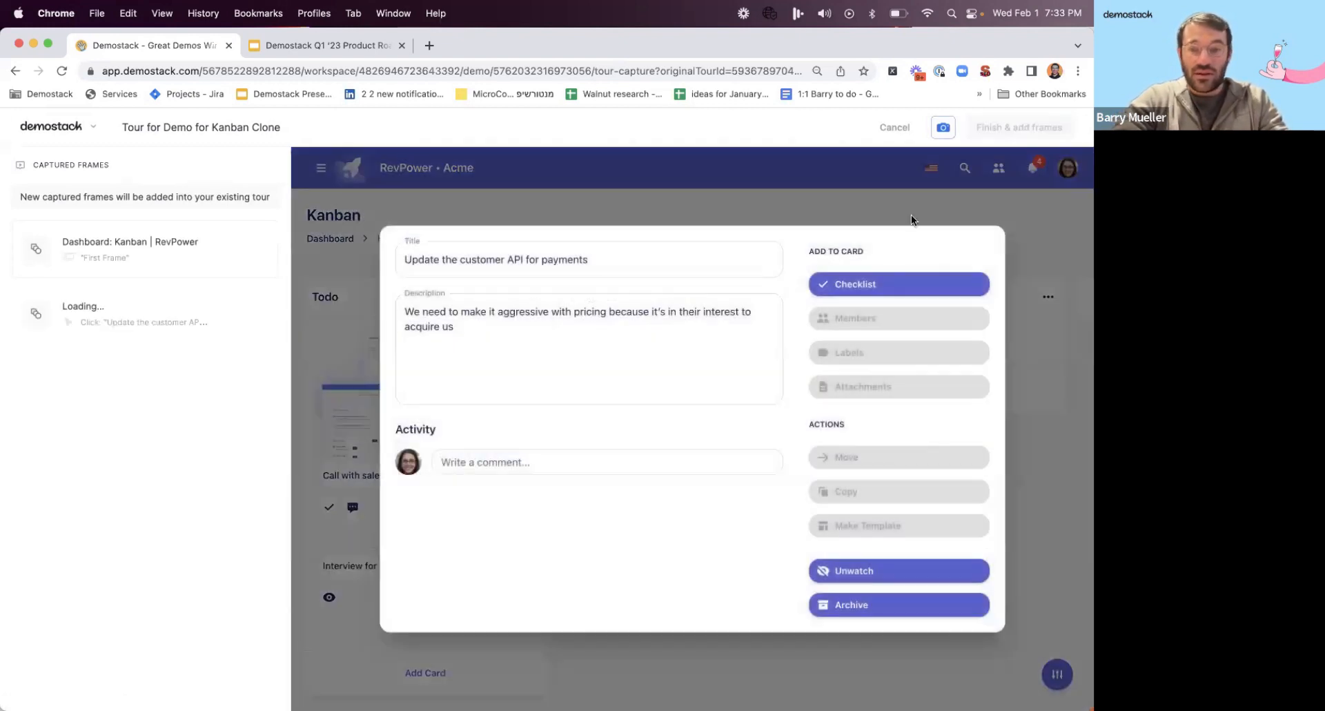
left_click(902, 209)
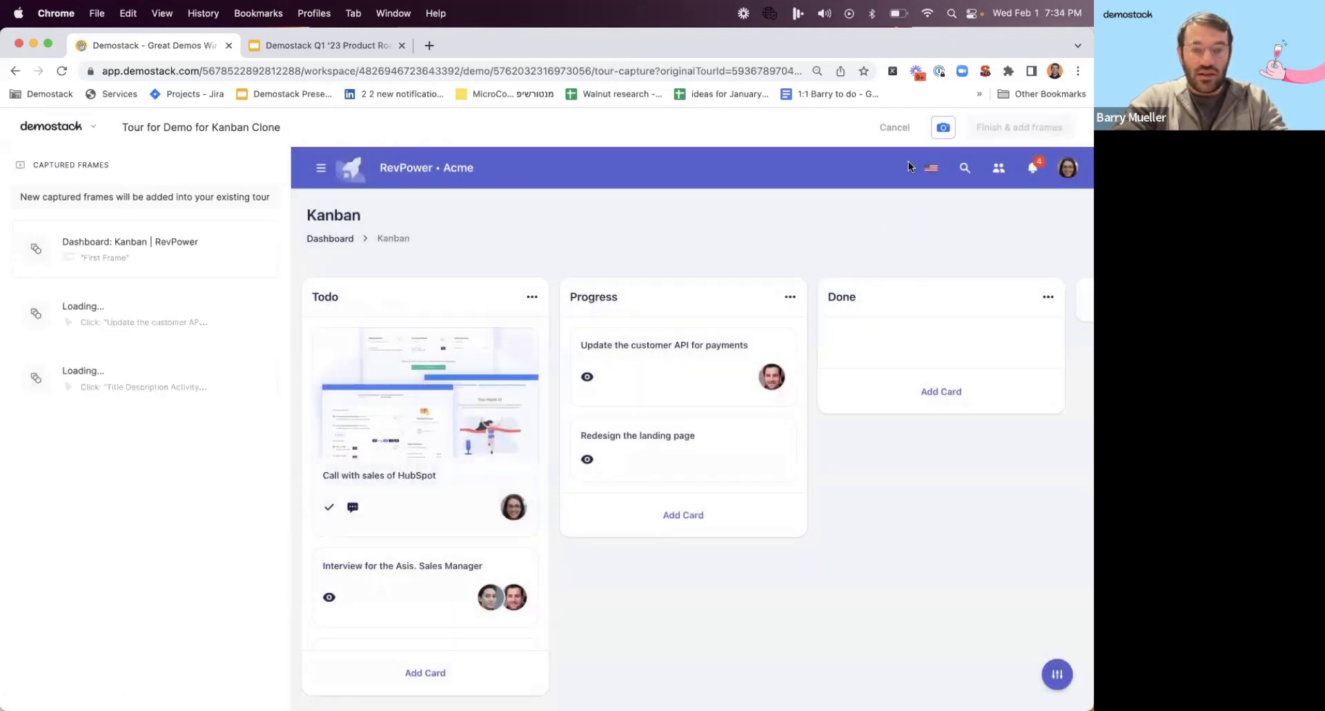
left_click(943, 128)
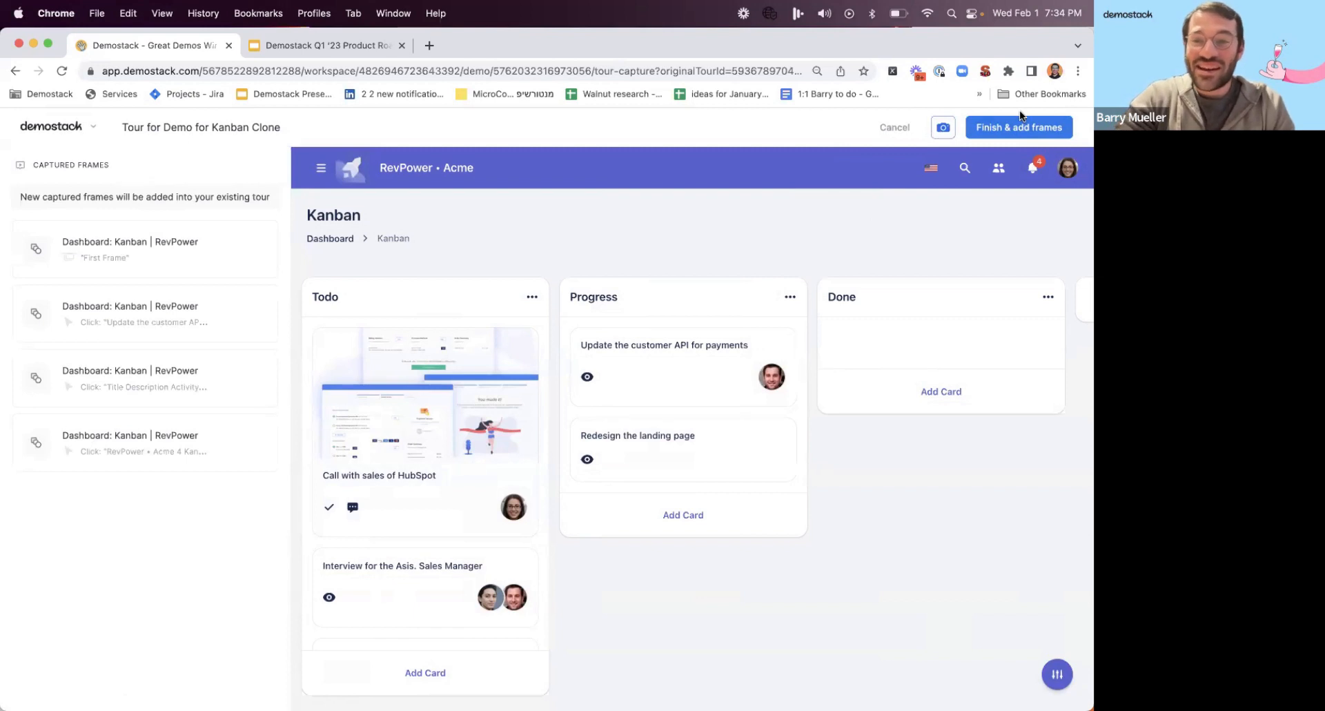
left_click(1014, 141)
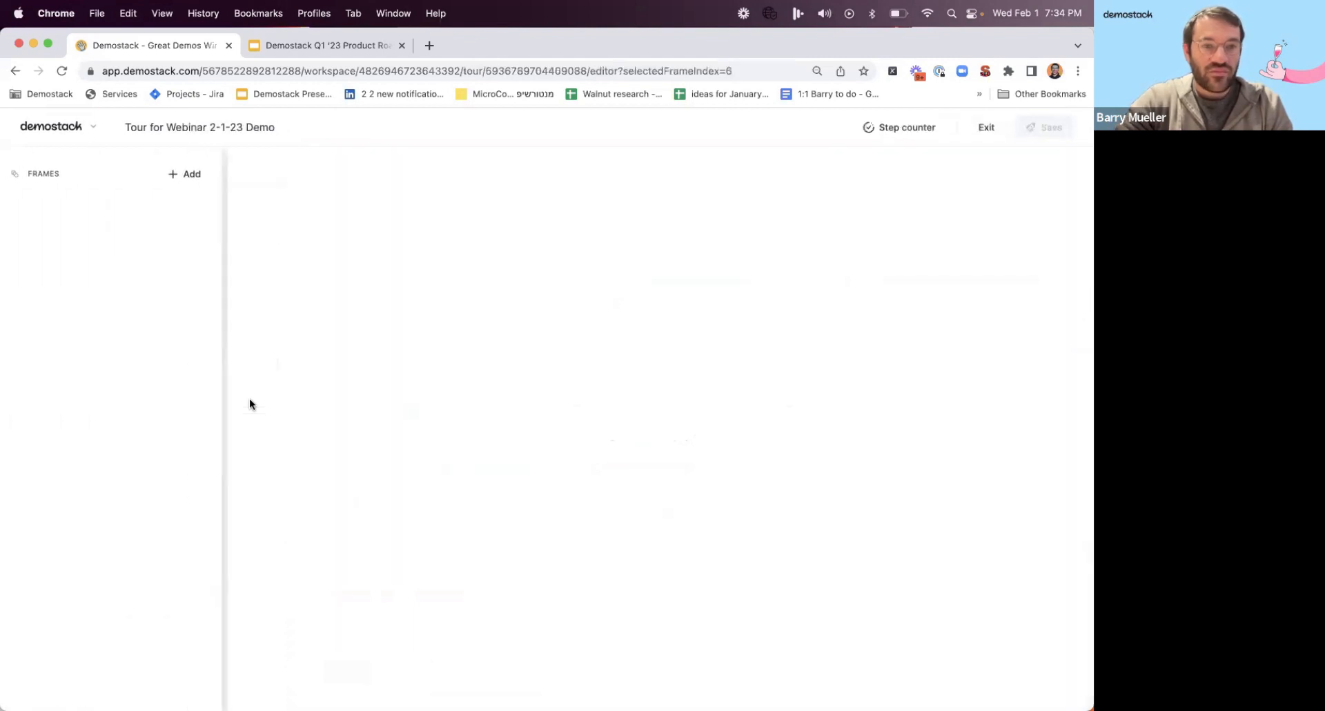
Reattach the first new Kanban frame's tooltip to the Todo column header.
scroll(156, 448, "down", 4)
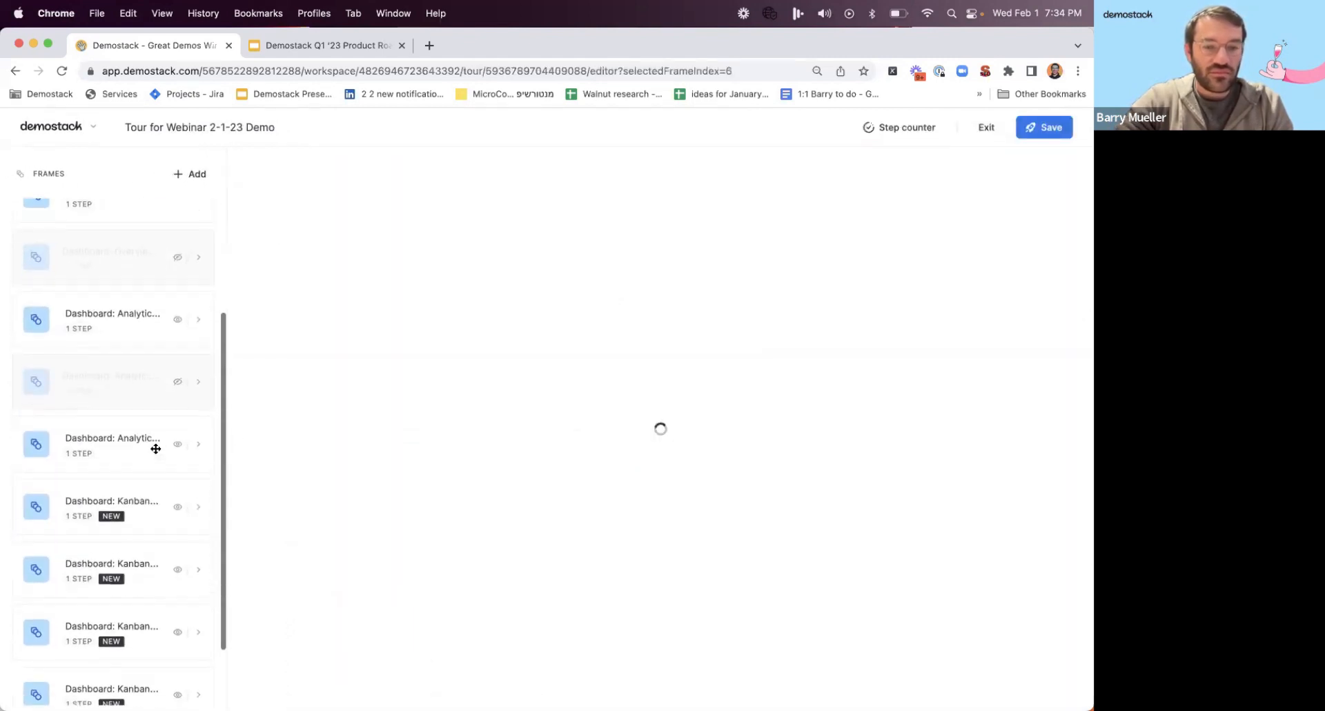
left_click(107, 429)
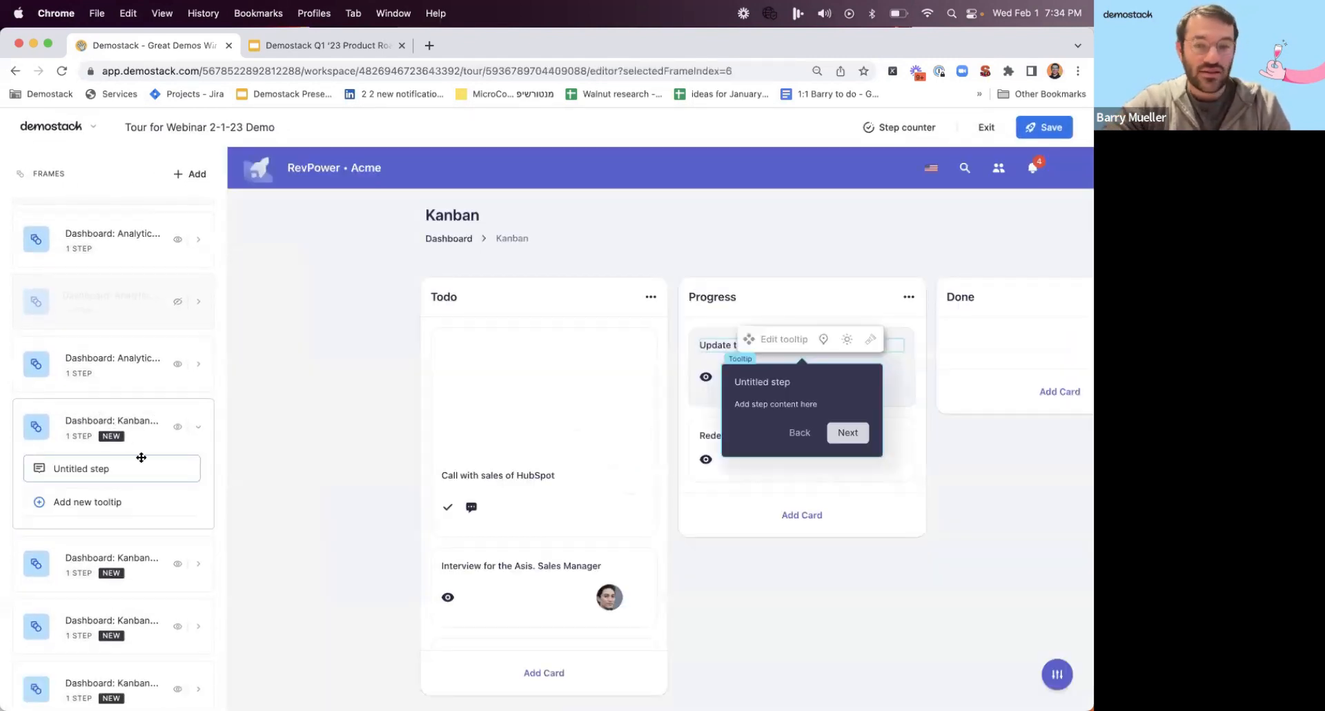
scroll(141, 466, "down", 2)
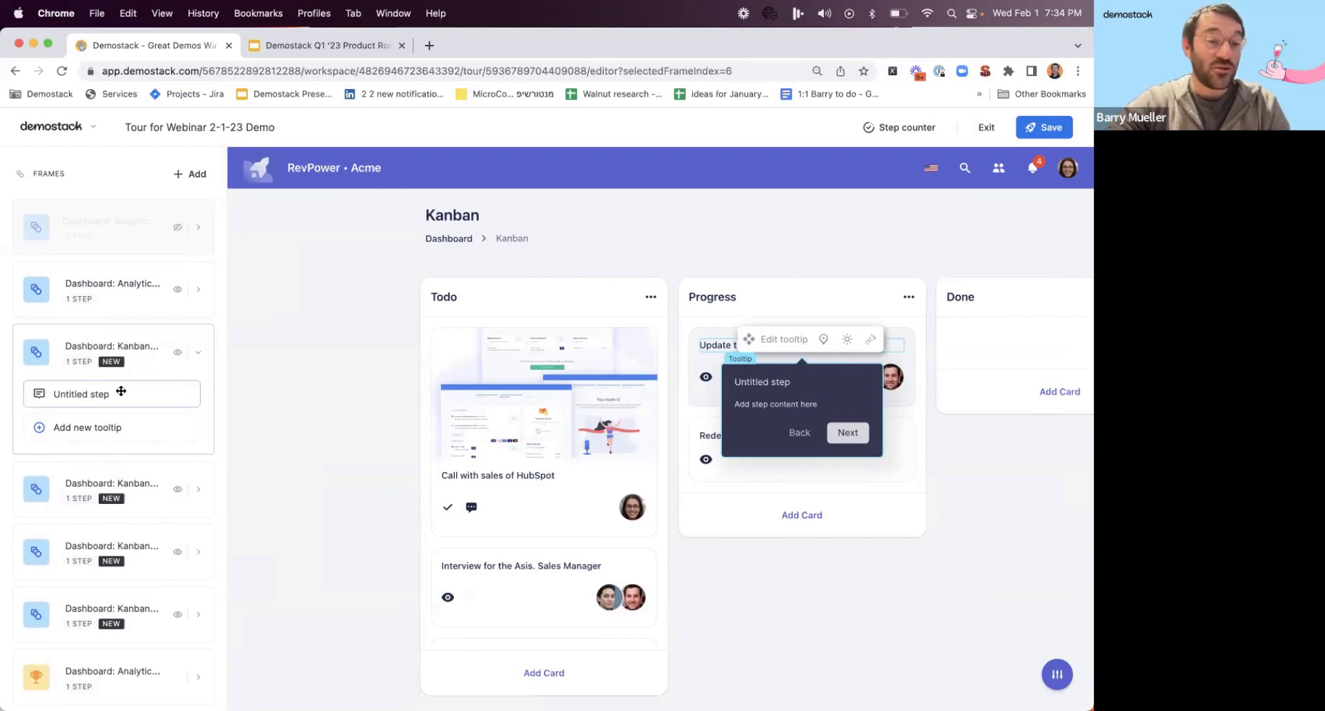
scroll(169, 345, "up", 5)
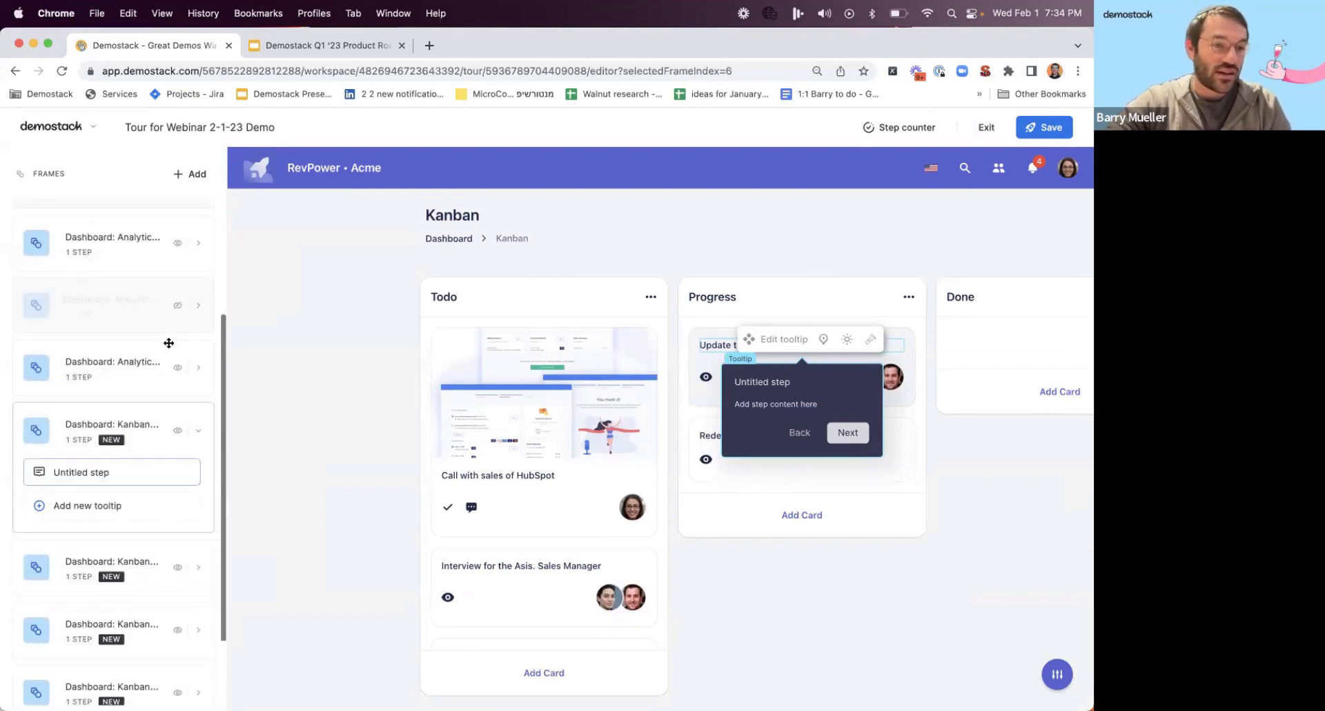
scroll(168, 344, "down", 4)
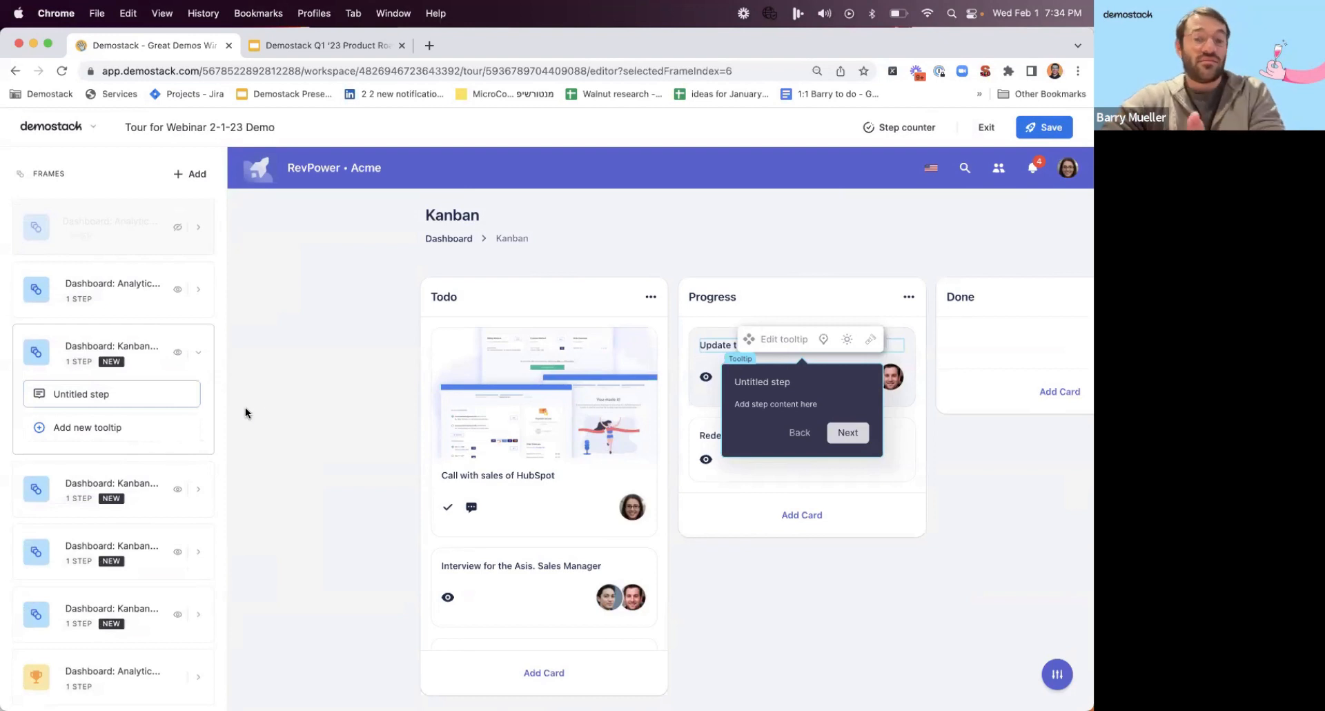
left_click(823, 339)
left_click(932, 595)
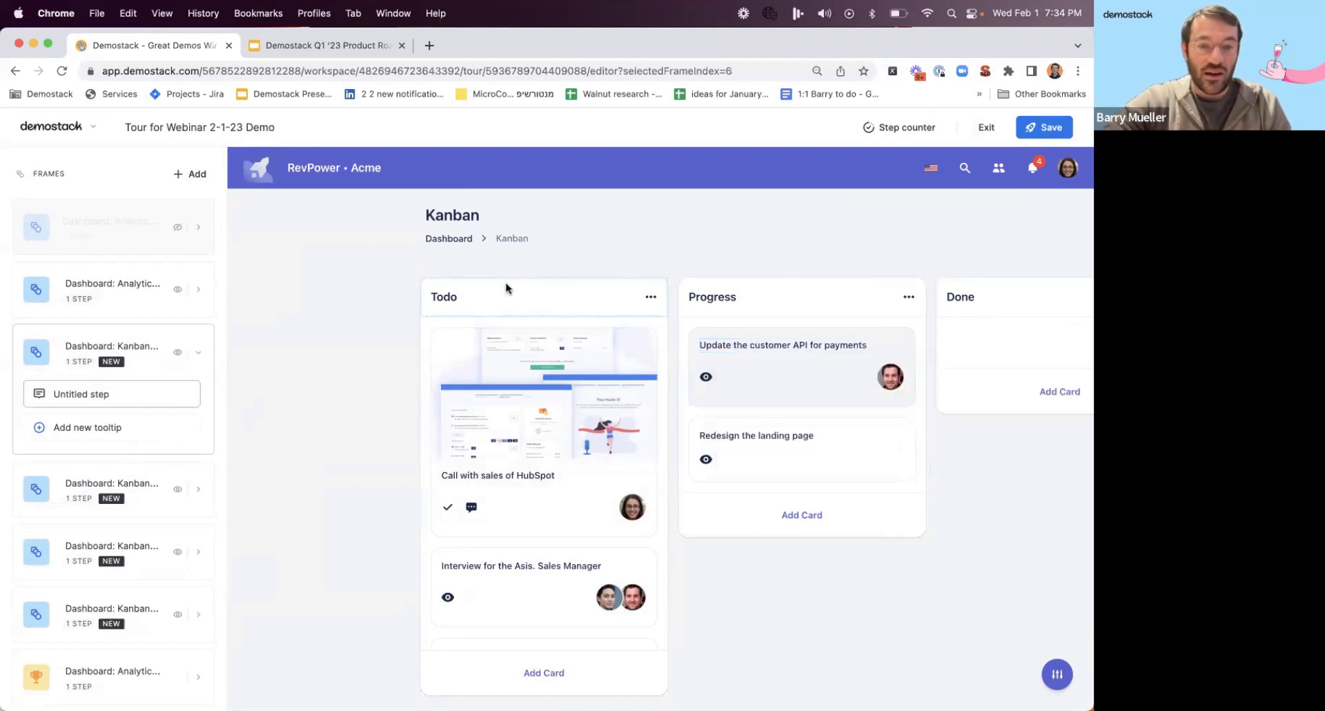
left_click(501, 287)
Title the first Kanban frame's tooltip "this is how you use the Kanban app".
left_click(524, 345)
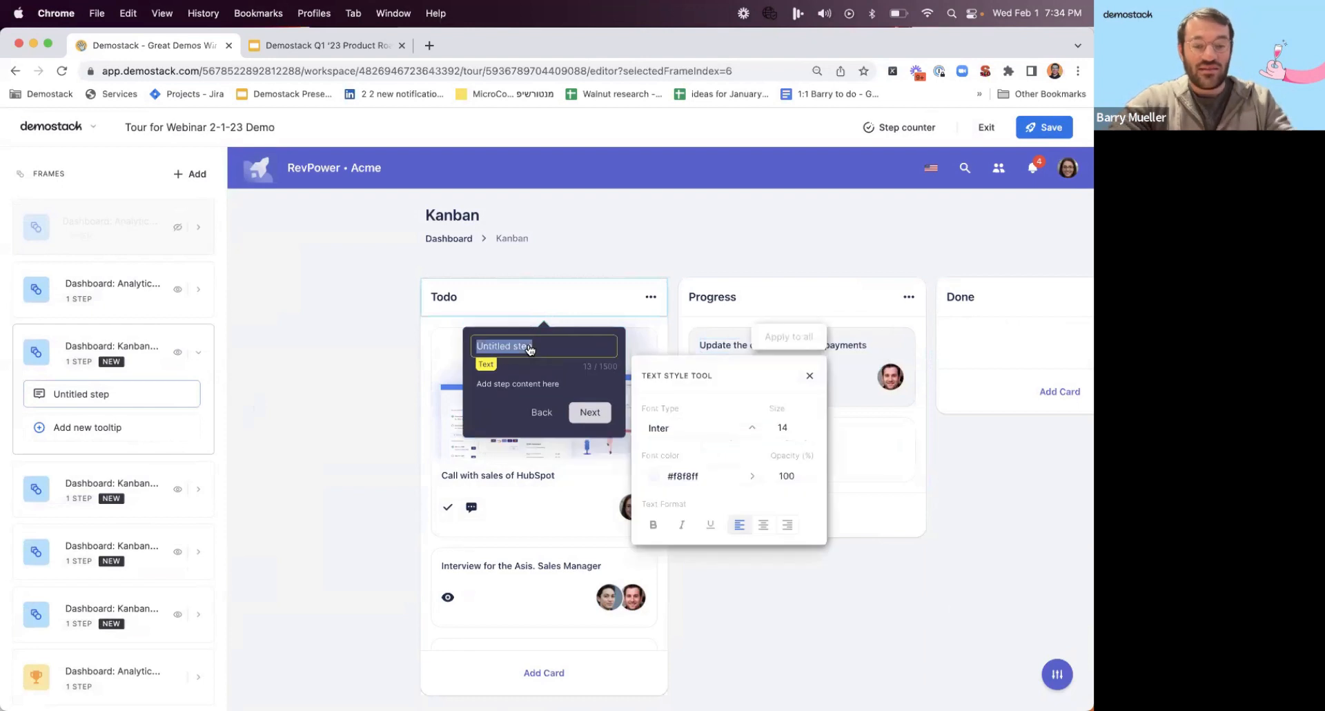
type("to")
type("is")
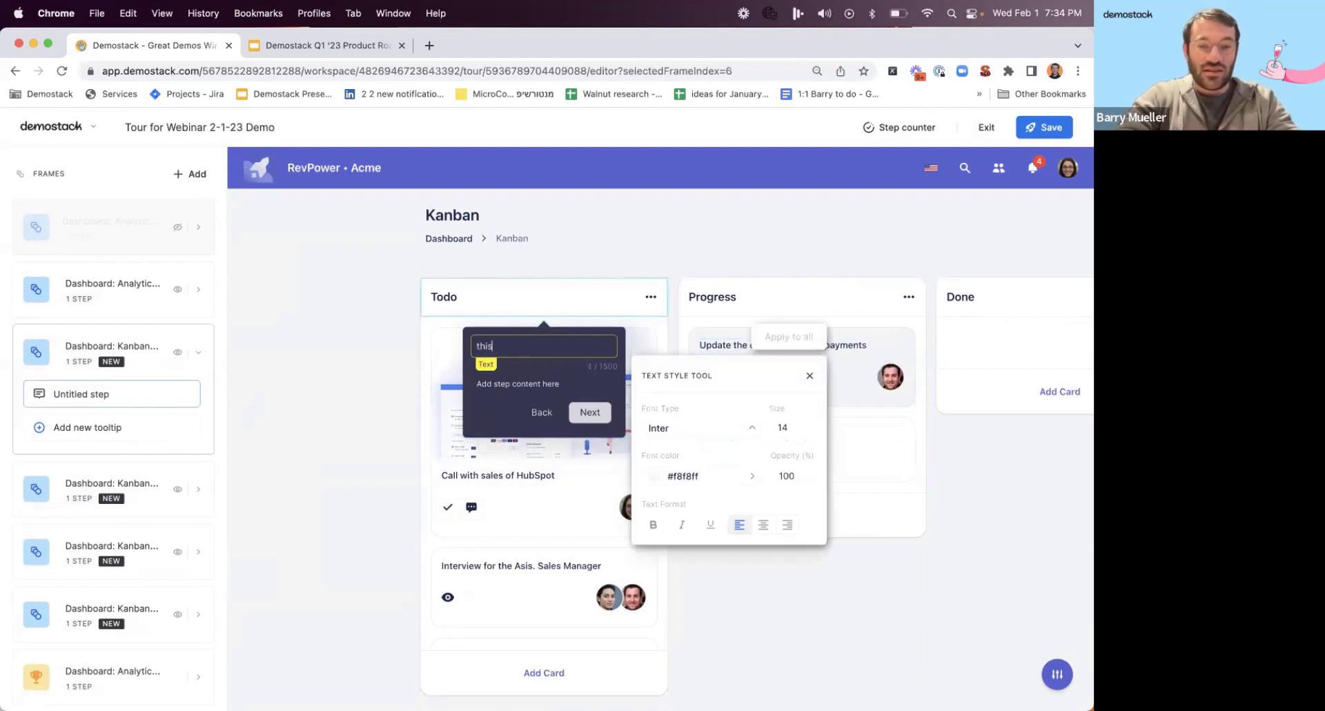
type(" is how you u")
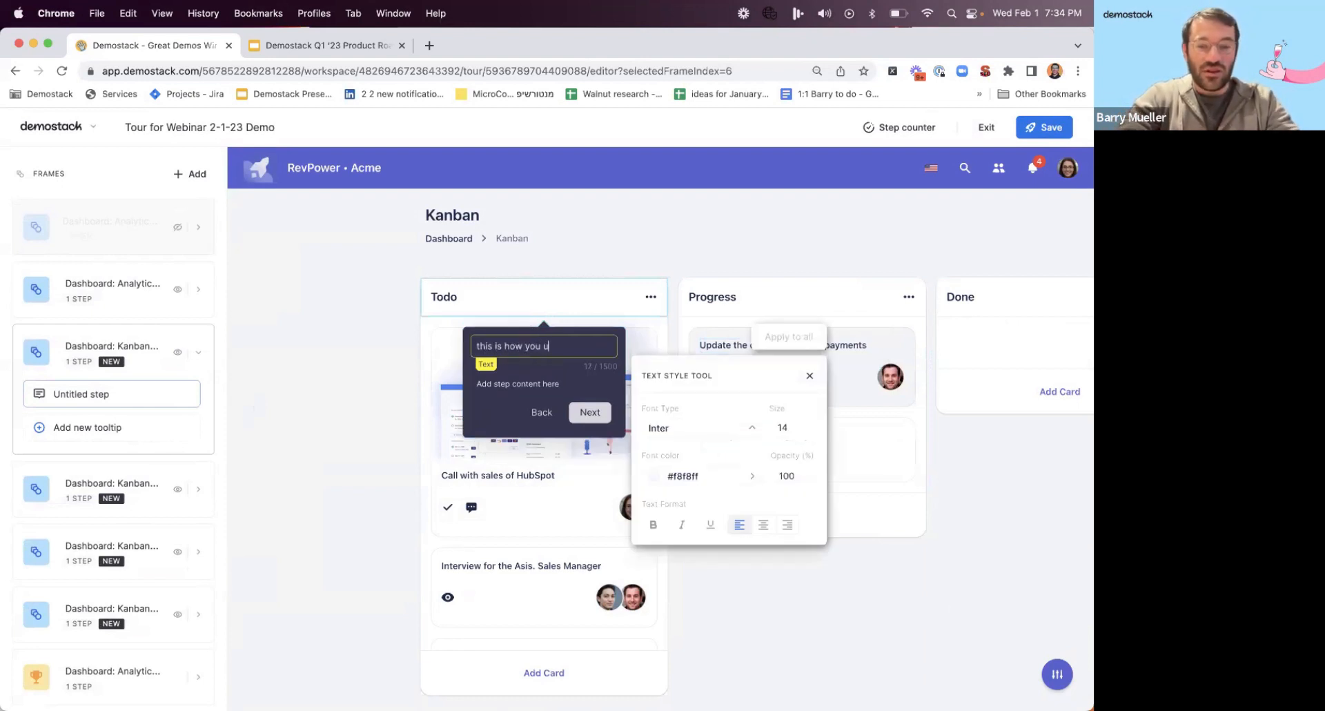
type("se the Kanban")
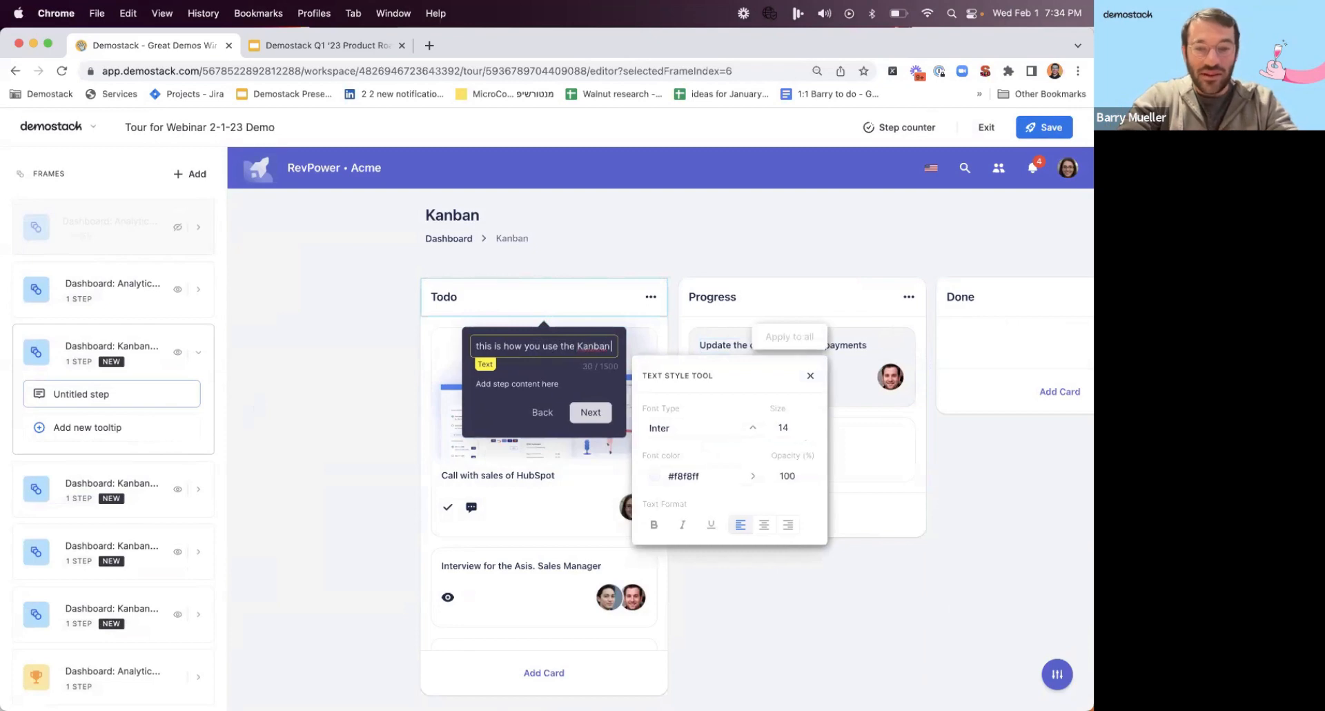
type(" app")
key("Tab")
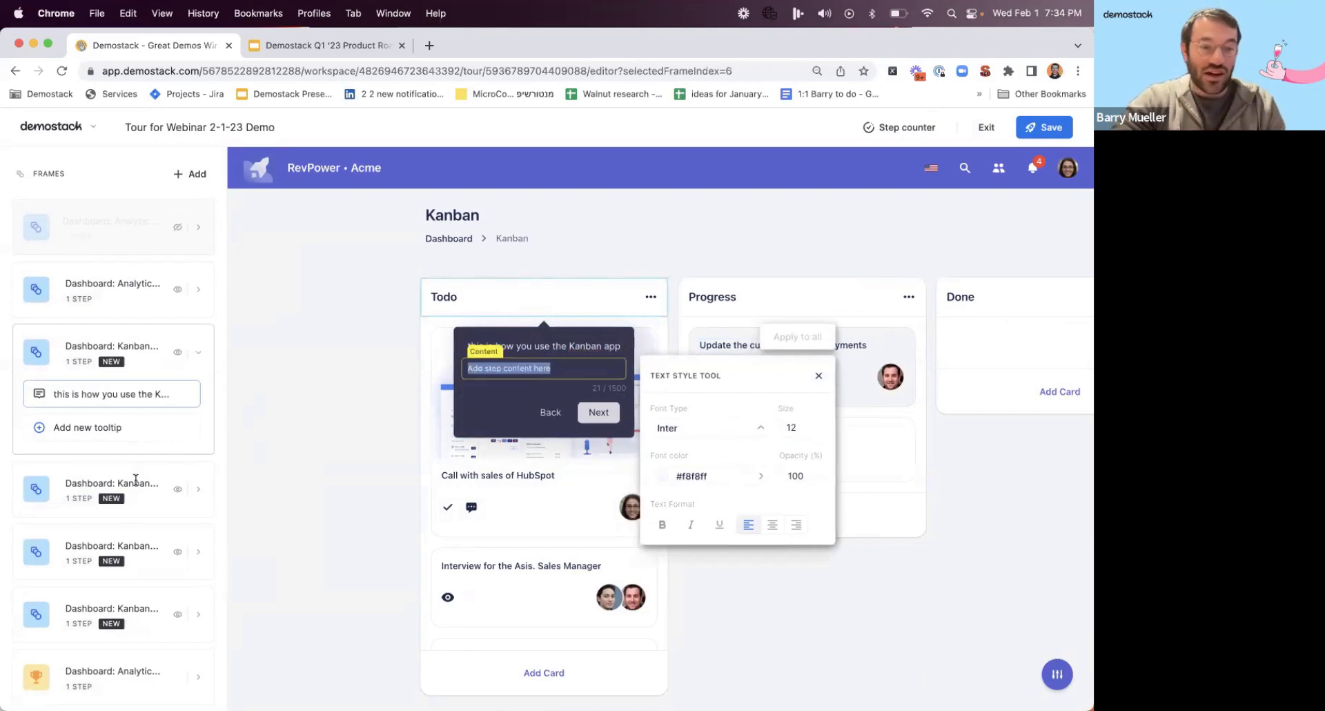
Hide the second, third and fourth new Kanban frames from the tour.
left_click(136, 481)
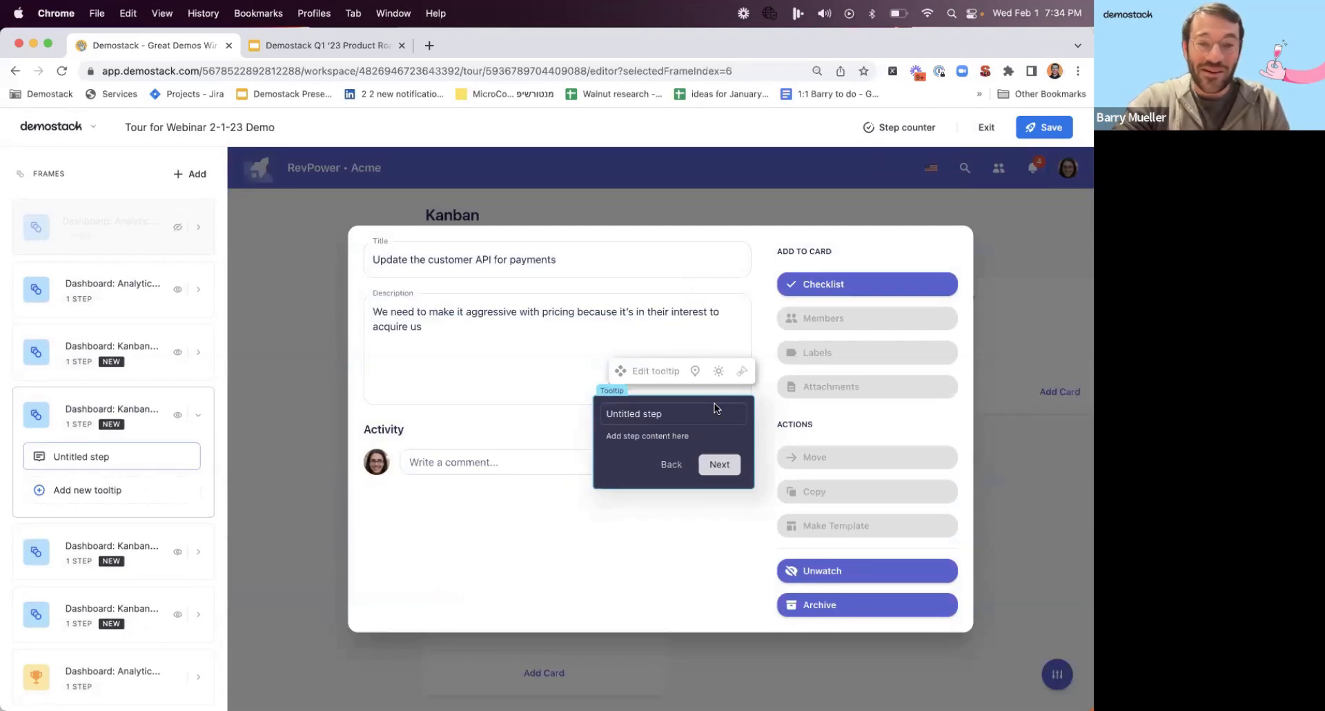
left_click(177, 415)
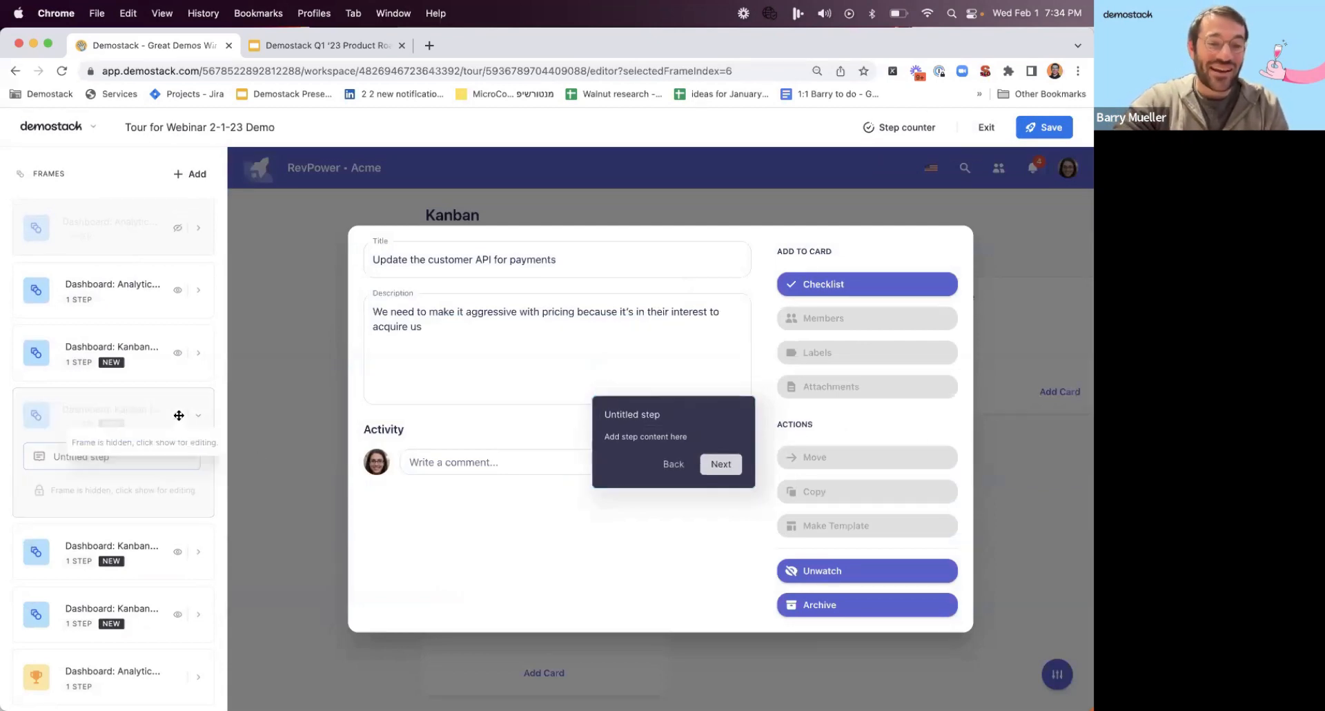
left_click(166, 537)
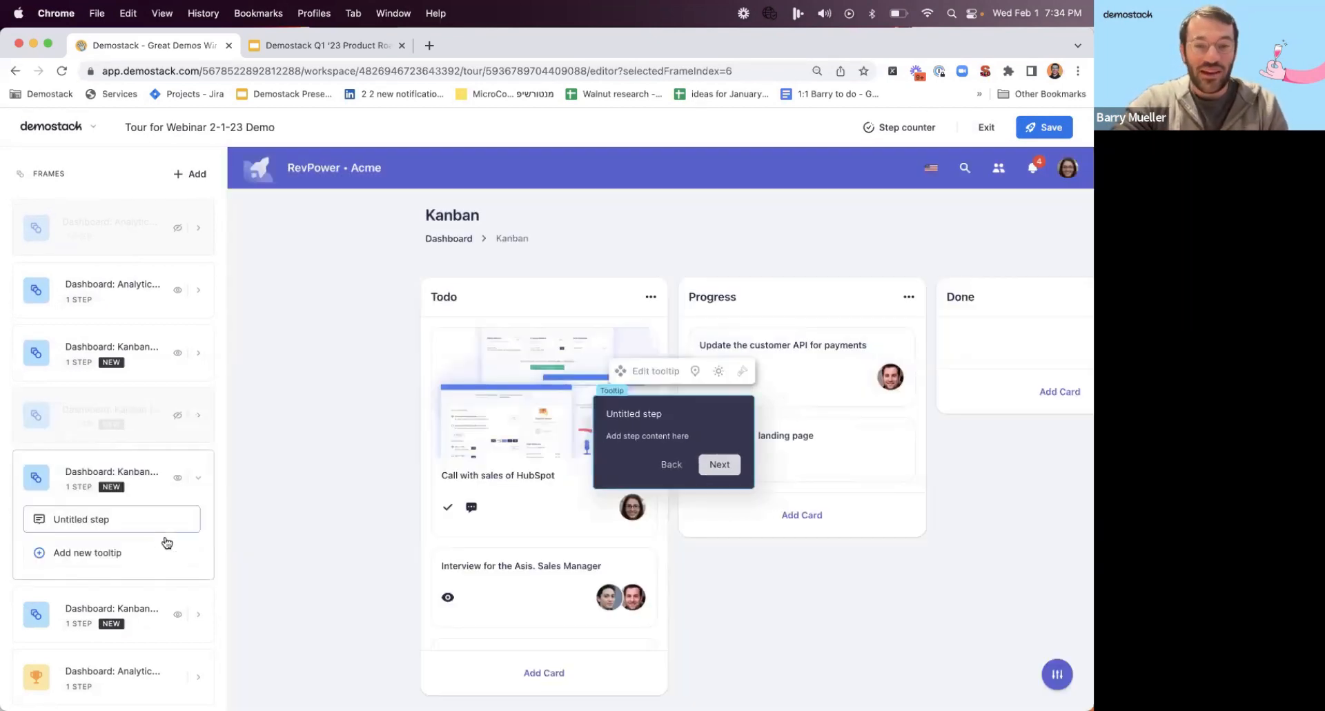
left_click(178, 472)
left_click(155, 591)
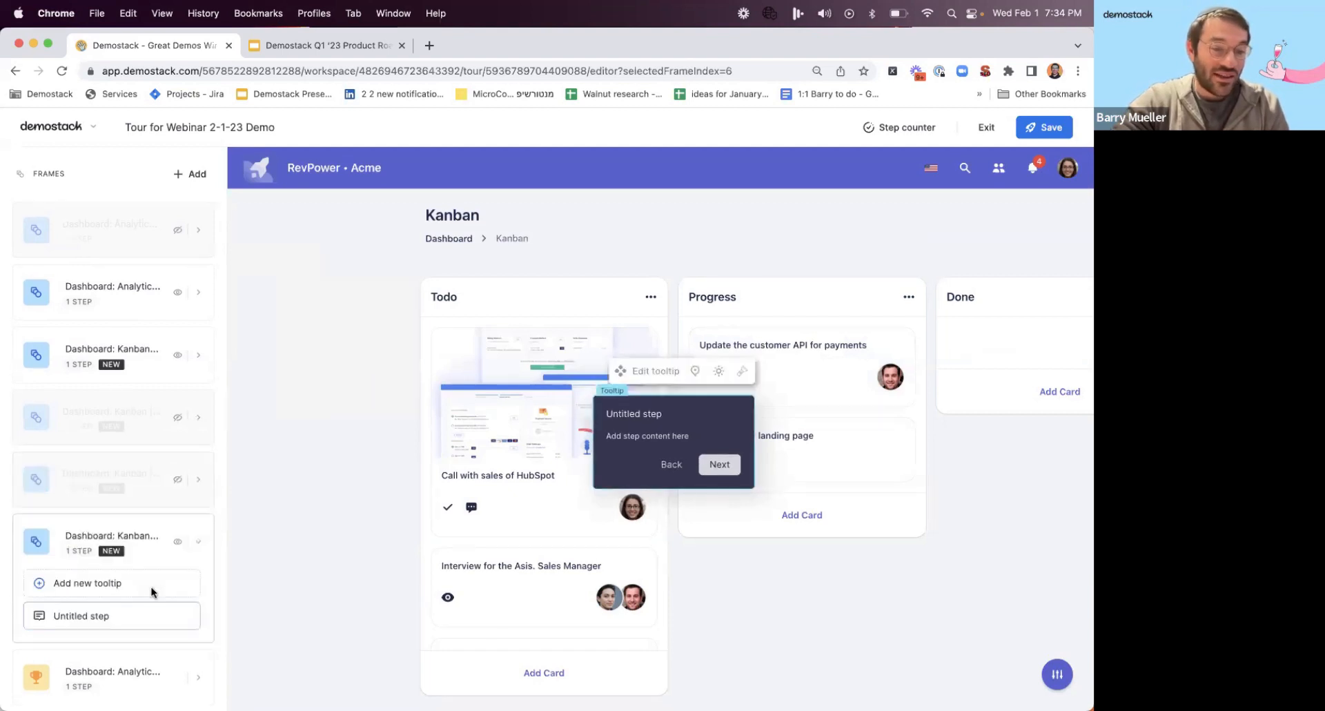
left_click(178, 540)
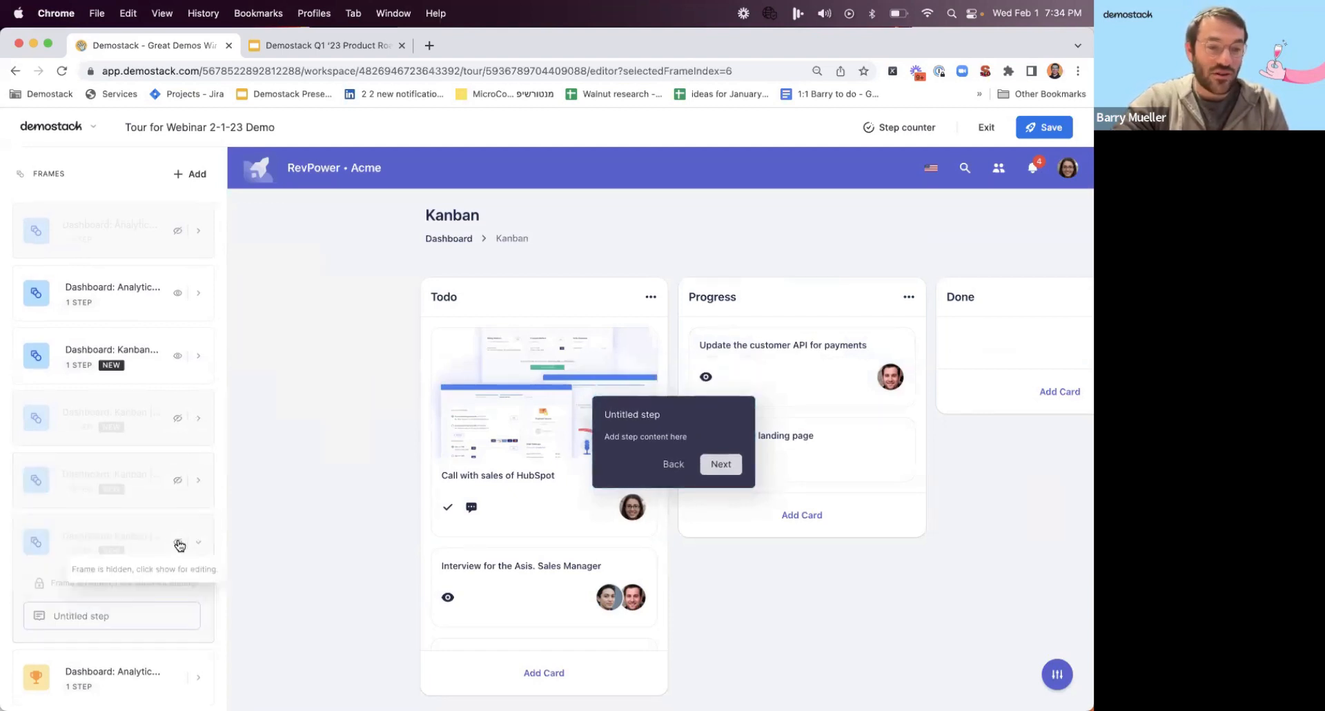
Open the closing Analytics frame and review the tour's complete frame list.
left_click(124, 655)
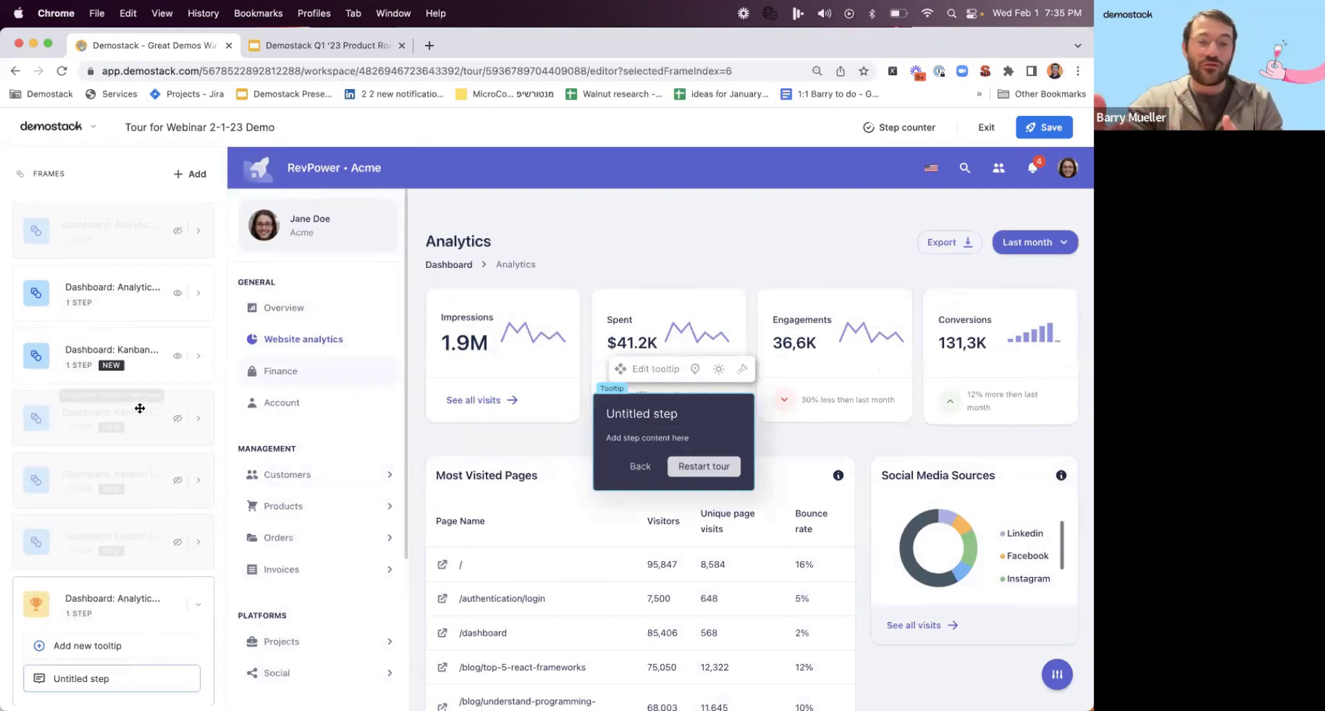
scroll(140, 408, "up", 4)
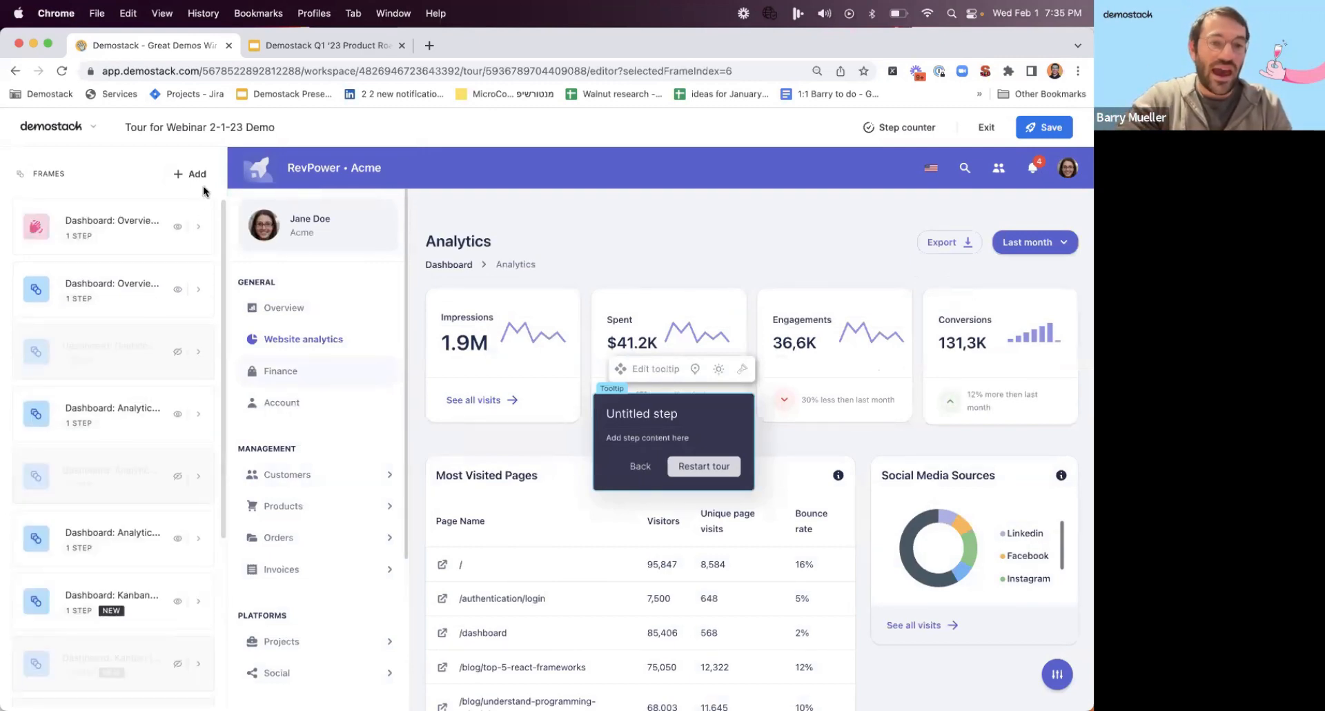
scroll(177, 301, "down", 4)
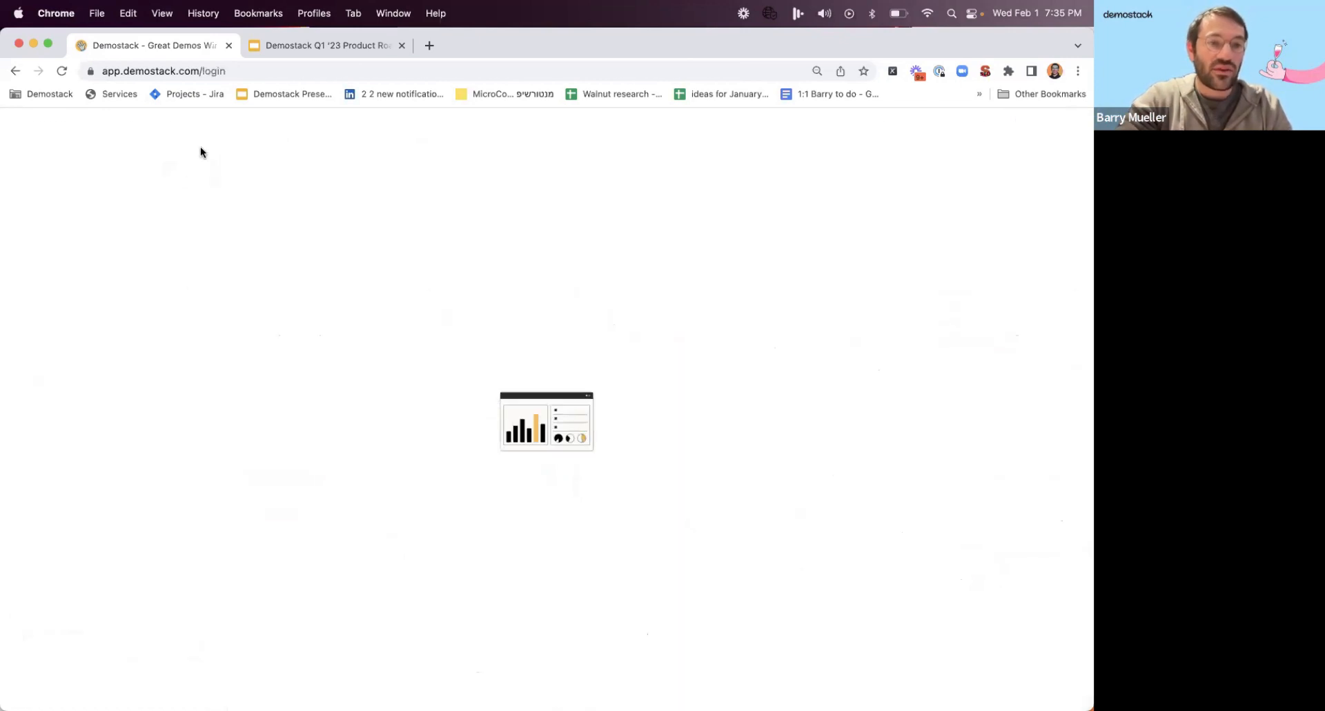